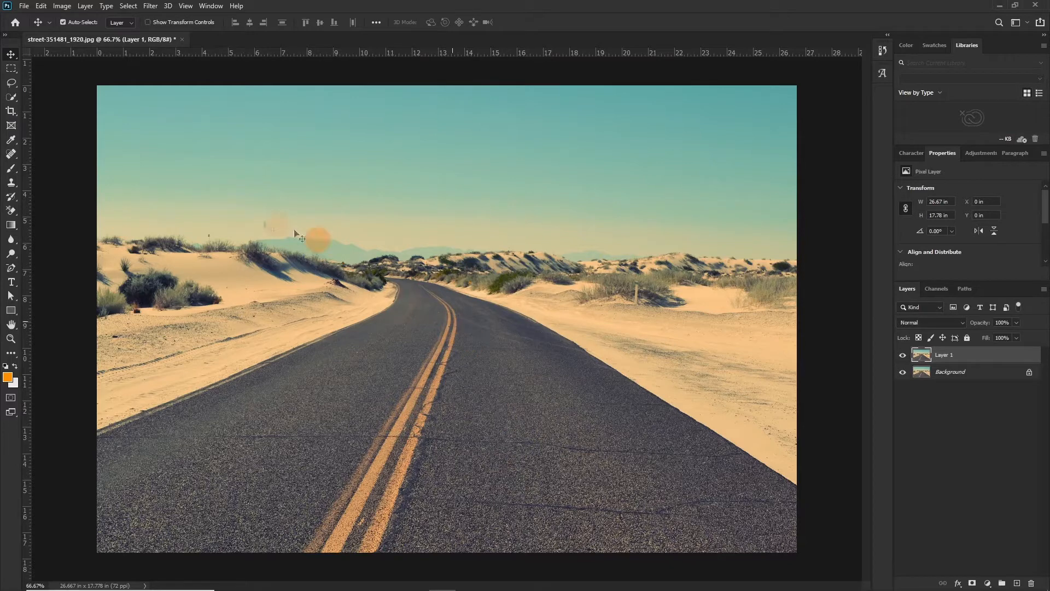
- Copy a lassoed asphalt patch of about 8.2 × 6.4 in to a new layer and move it over the lower yellow lines
click(12, 85)
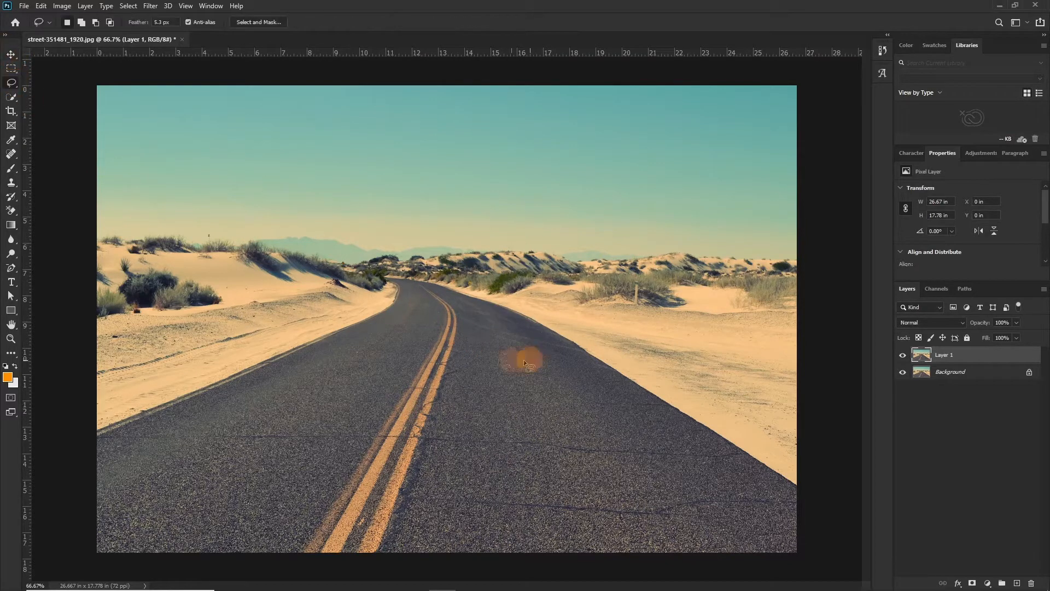
mouse_move(475, 403)
mouse_down()
mouse_move(629, 497)
mouse_move(430, 471)
mouse_move(479, 398)
mouse_up()
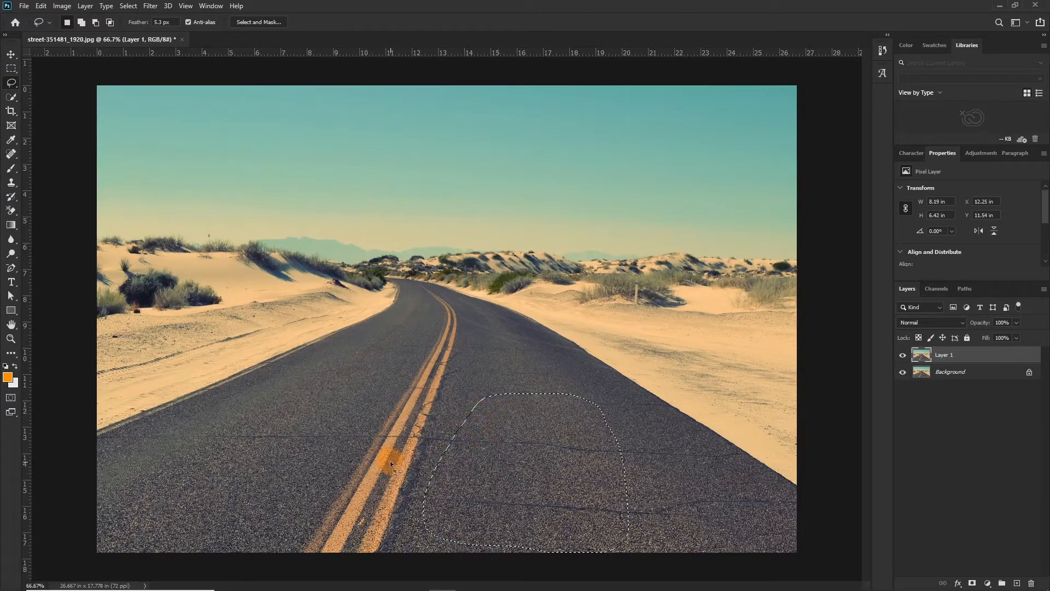
key(ctrl+j)
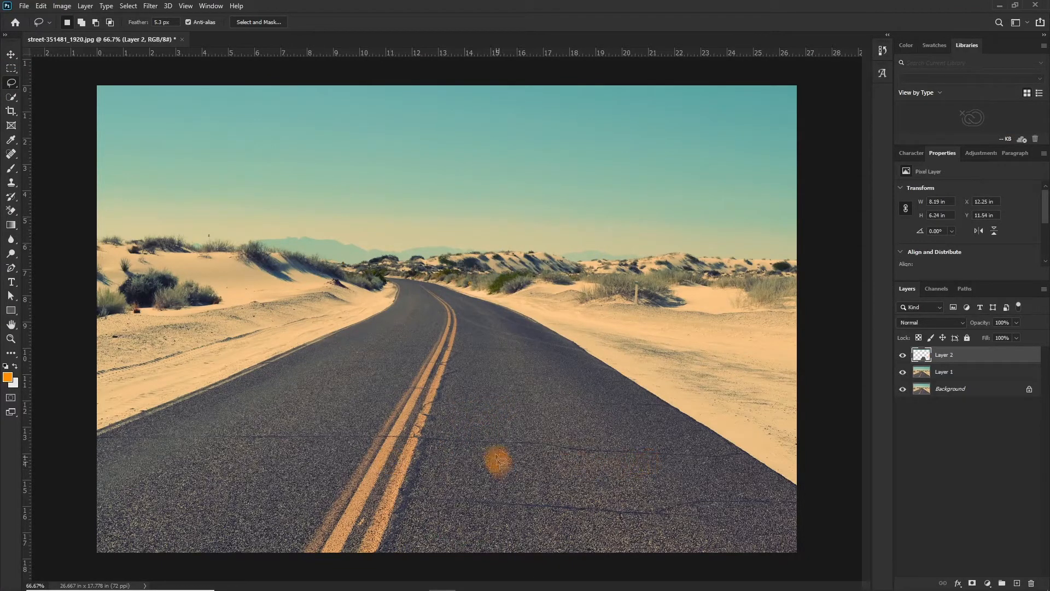
key(v)
drag(538, 444, 382, 460)
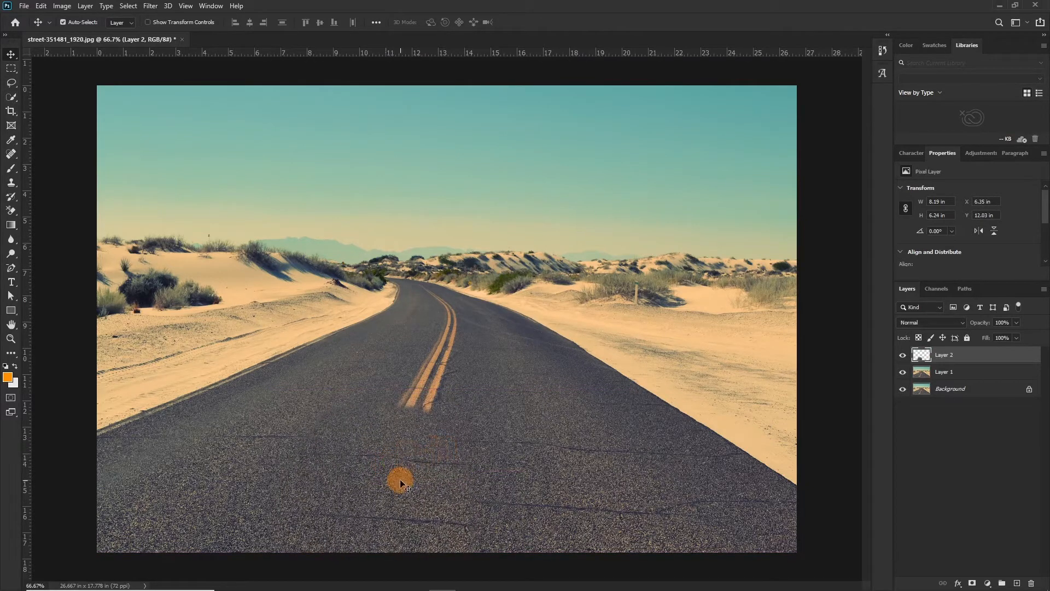
- Distort and warp the asphalt patch so its cracks line up with the surrounding road
key(ctrl+t)
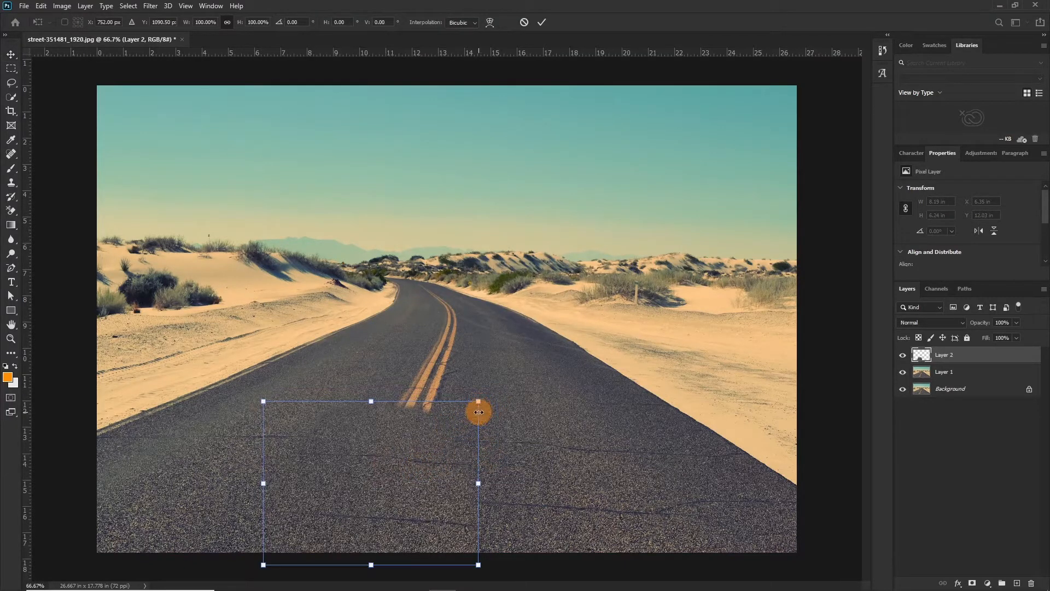
drag(479, 405, 490, 356)
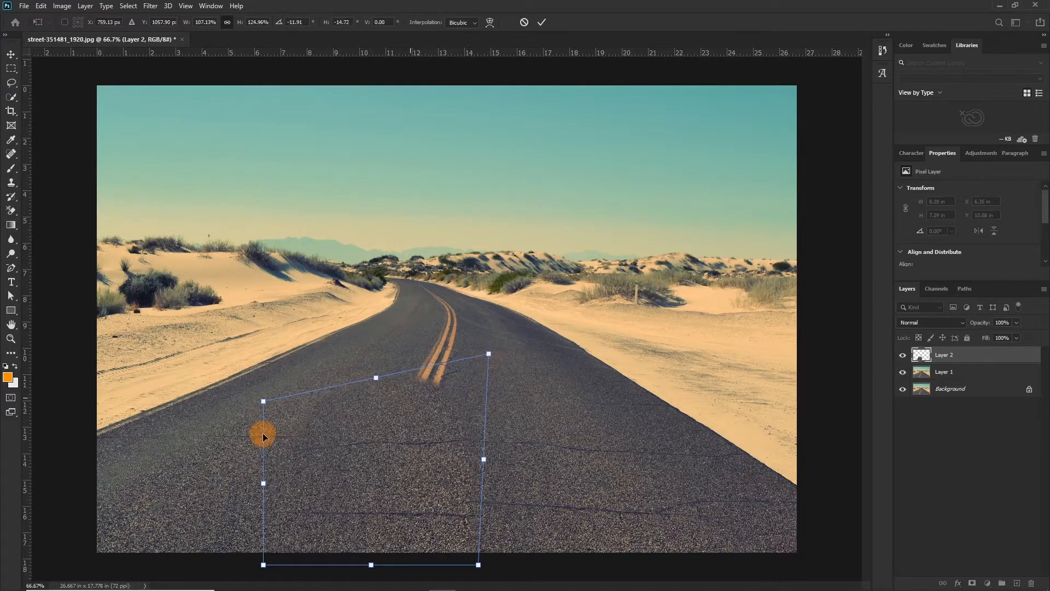
drag(264, 401, 264, 375)
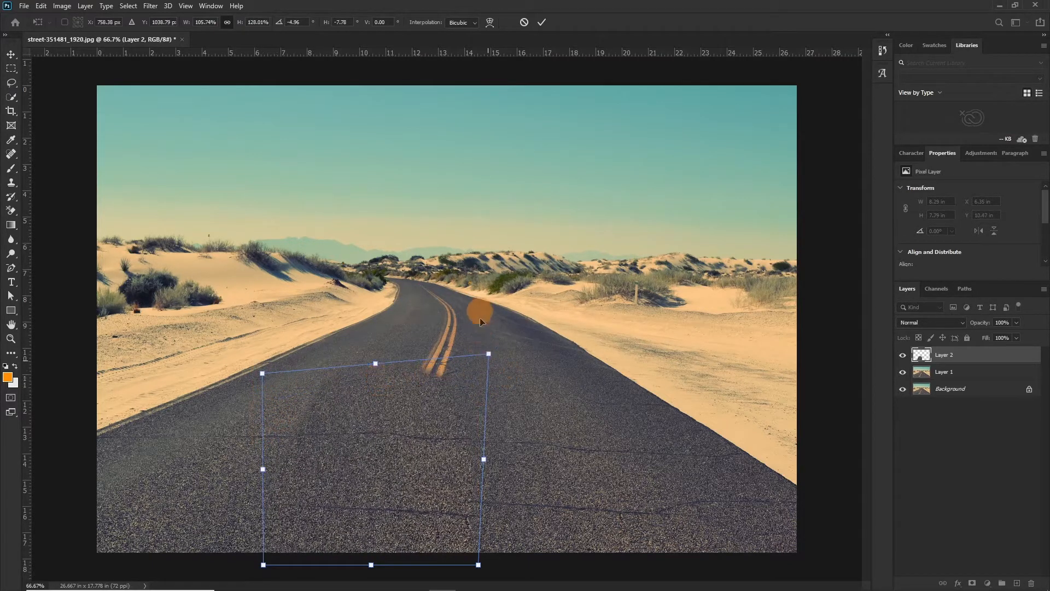
click(490, 23)
mouse_move(413, 394)
mouse_down()
mouse_move(422, 406)
mouse_move(406, 405)
mouse_up()
drag(306, 525, 300, 534)
key(Return)
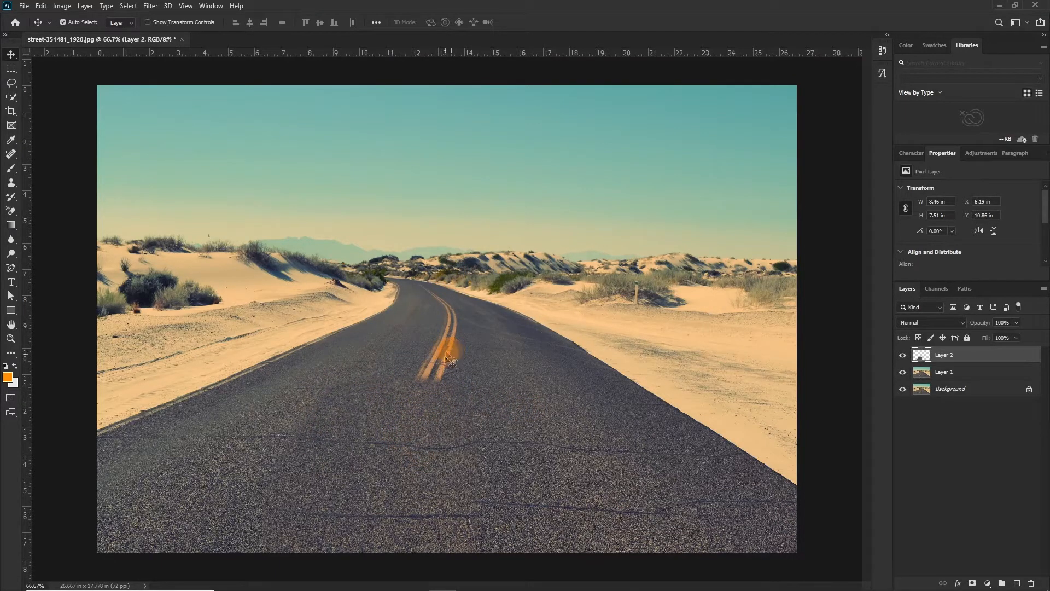
- Convert Layer 1 to a smart object
click(957, 373)
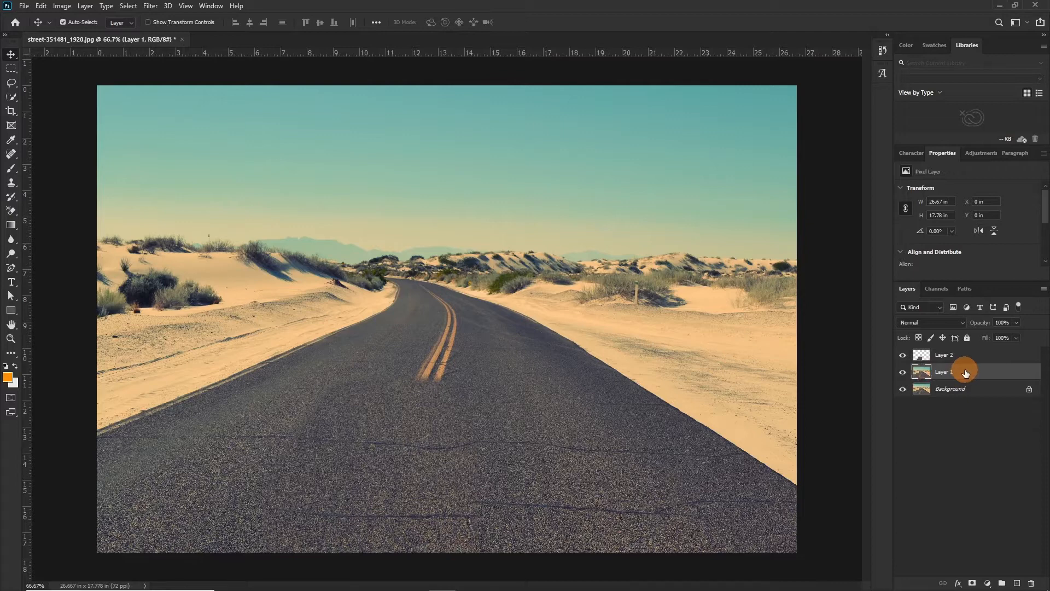
right_click(966, 376)
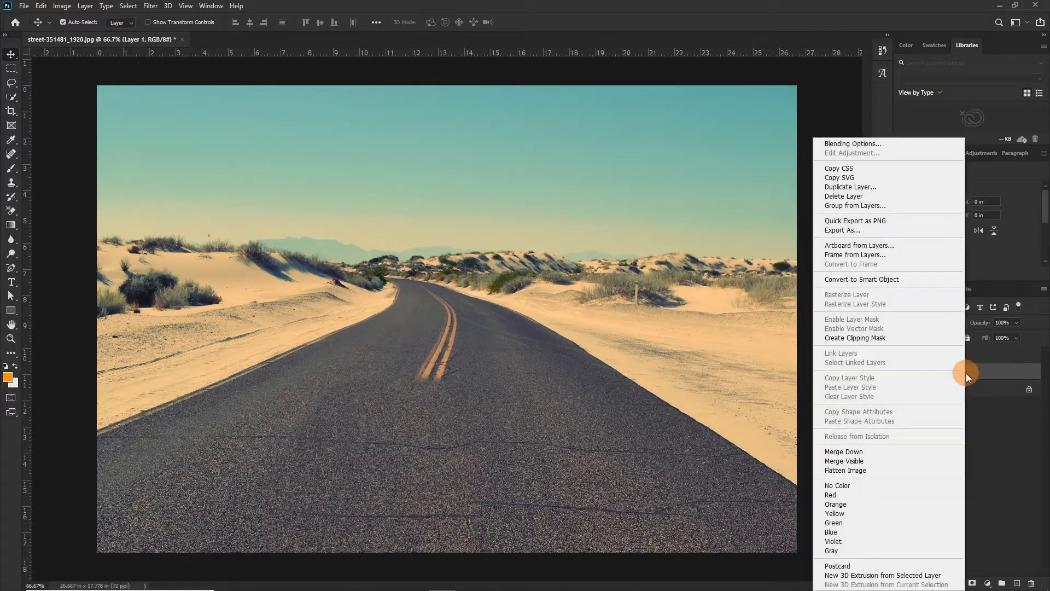
click(850, 280)
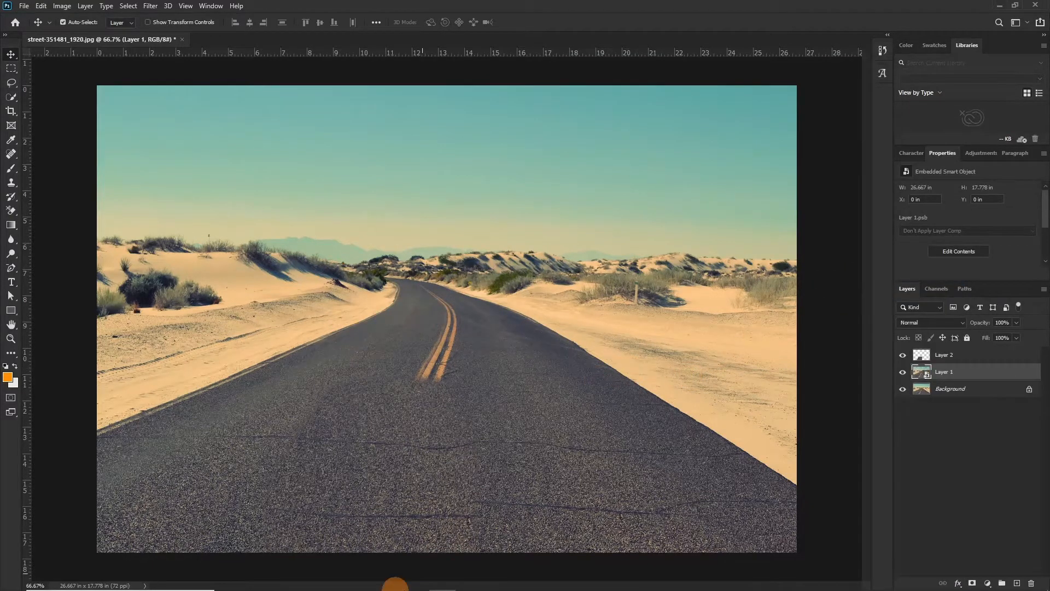
- Place the water-1209074_1920 photo from the blending road & water folder and arrange its layer above Layer 2
mouse_move(268, 584)
click(309, 581)
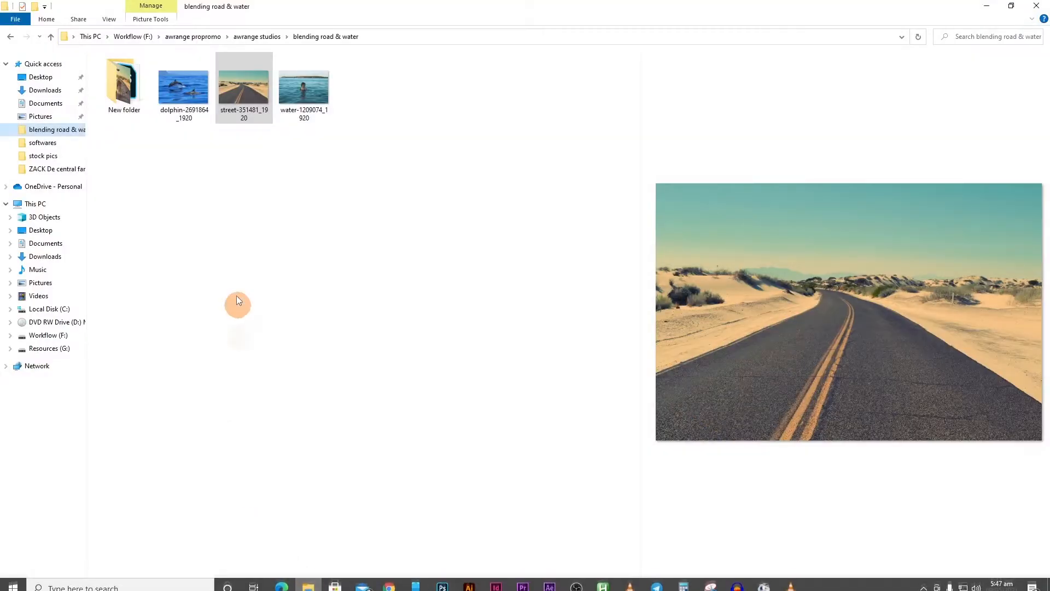
drag(313, 92, 413, 431)
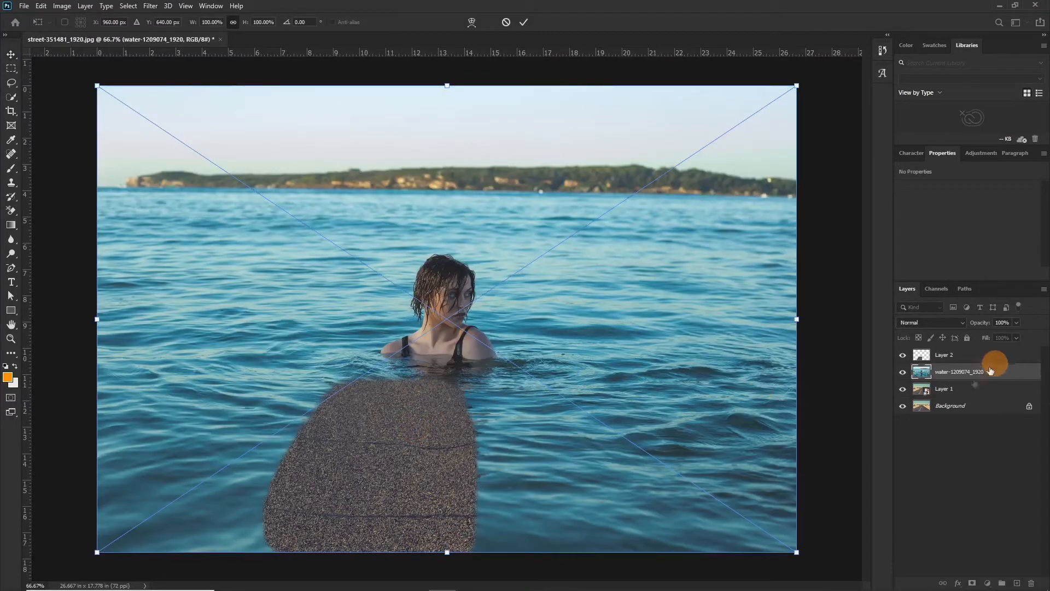
click(958, 373)
drag(957, 374, 956, 350)
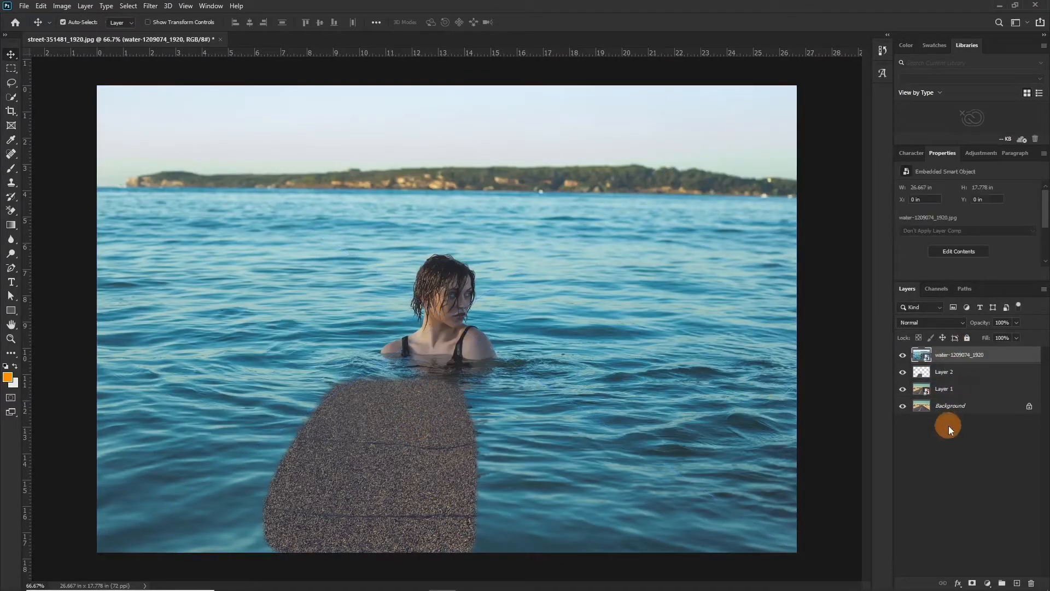
- Link Layer 1 and Layer 2 together
ctrl+click(970, 392)
right_click(967, 390)
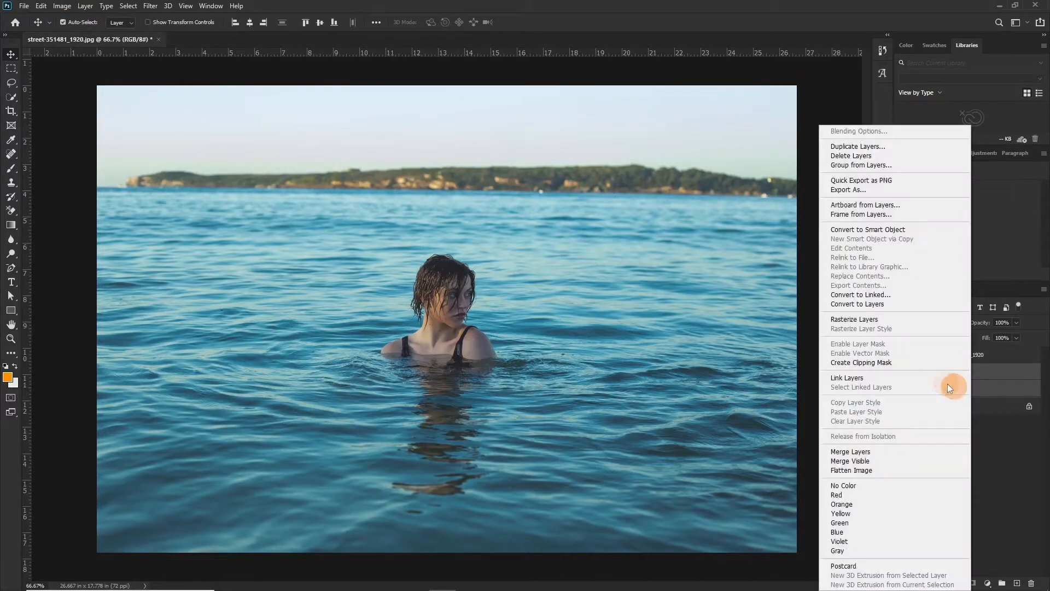
click(854, 377)
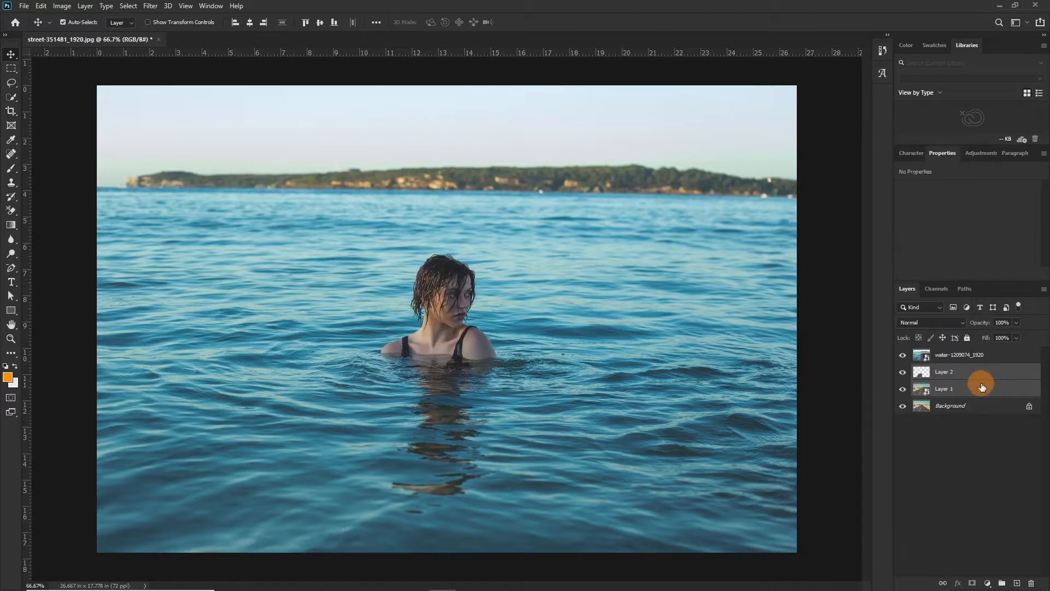
click(982, 387)
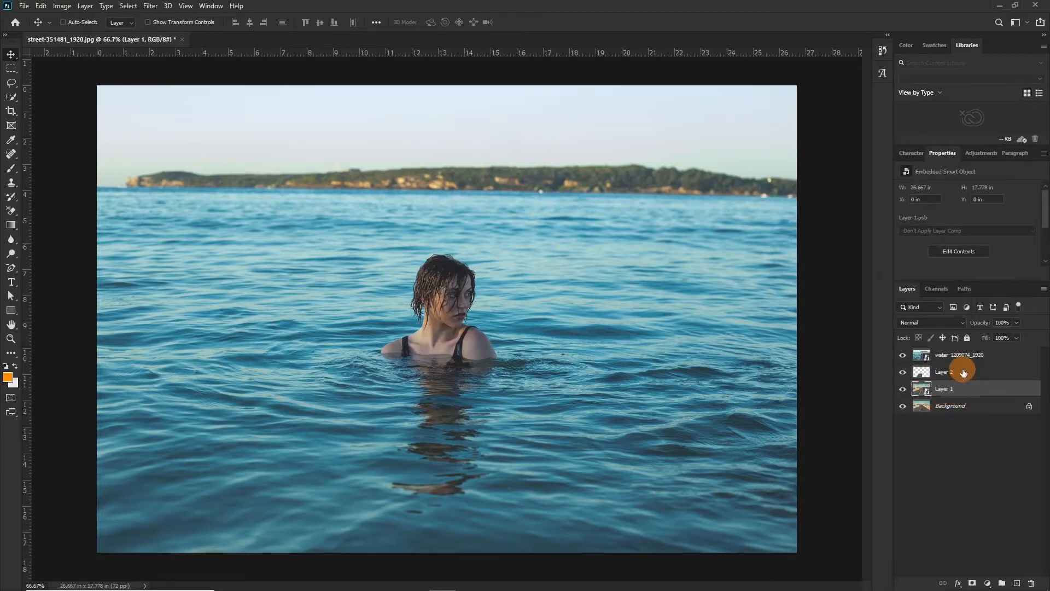
ctrl+click(967, 372)
right_click(967, 372)
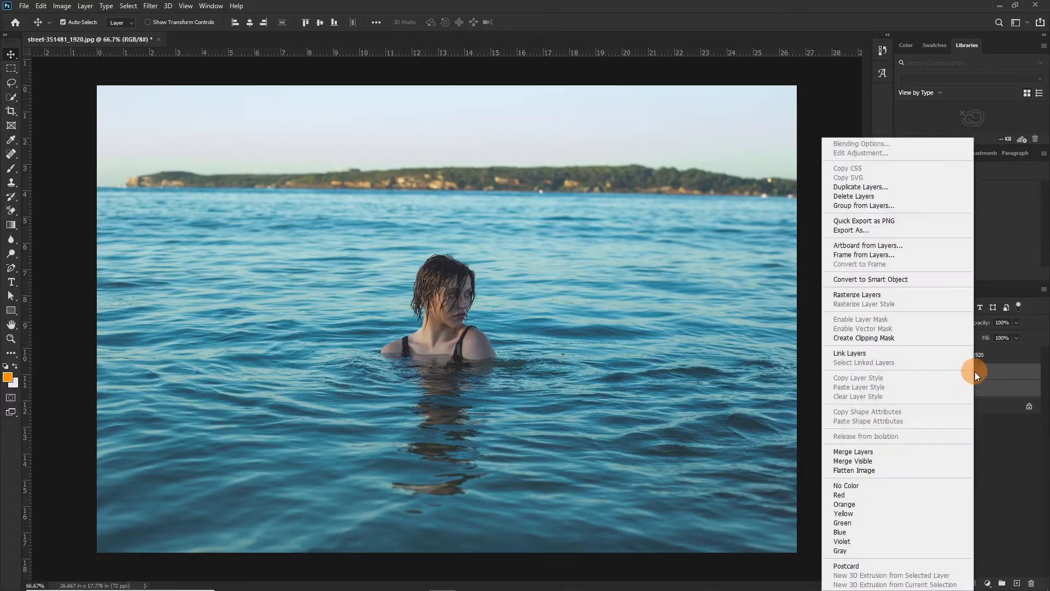
click(851, 353)
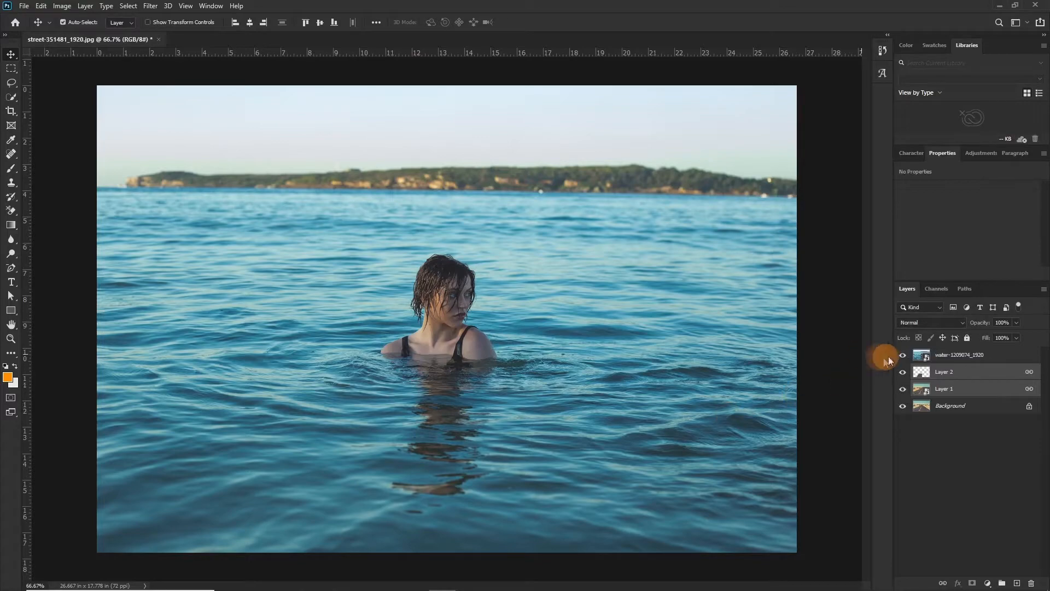
- Test-move the linked road layers with the water photo hidden, undo the move and show the photo again
click(901, 356)
click(945, 372)
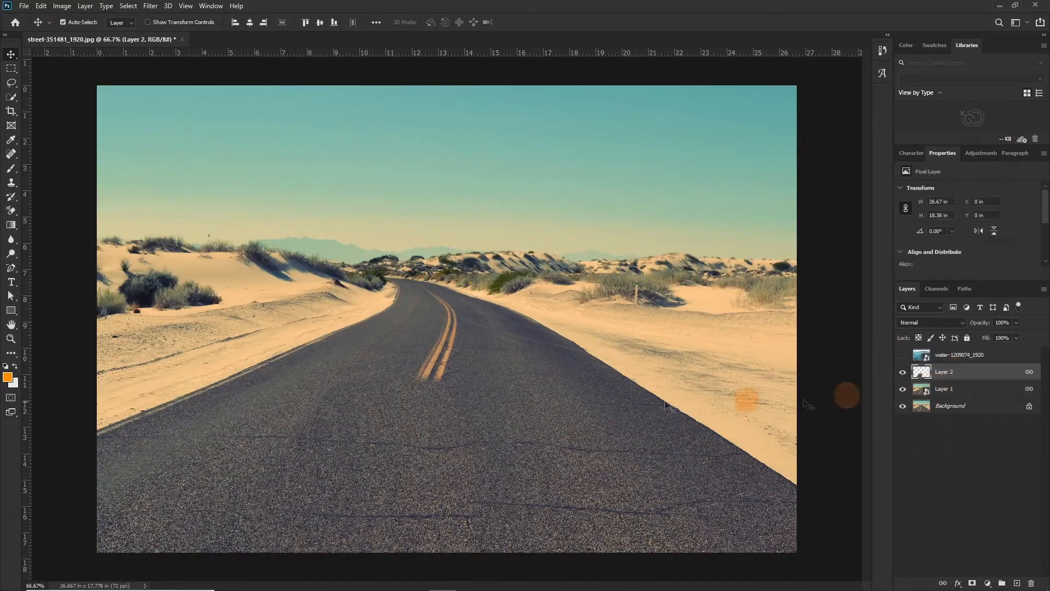
drag(407, 438, 573, 314)
key(ctrl+z)
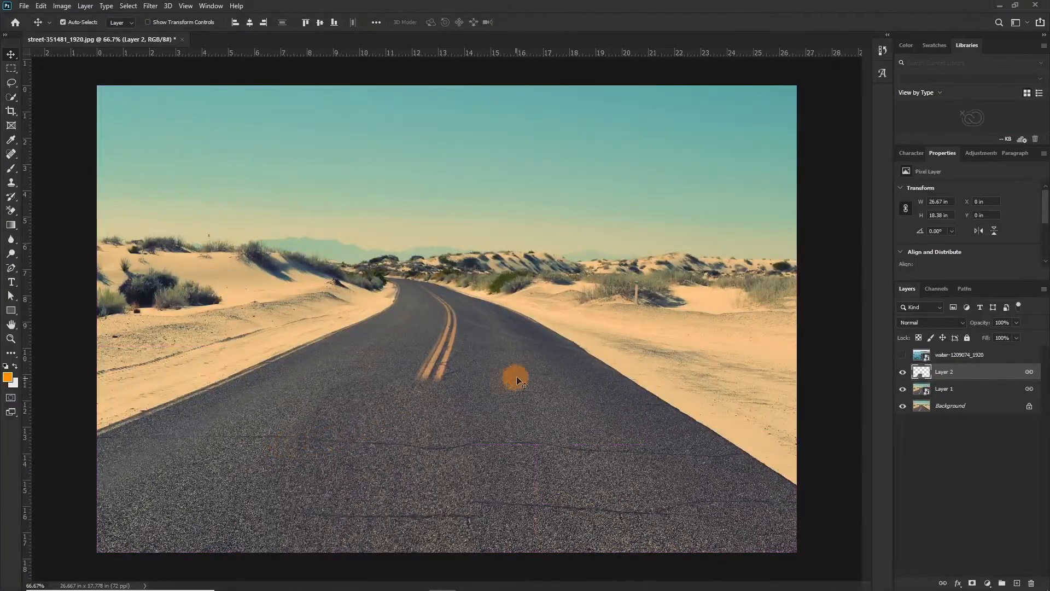
click(902, 356)
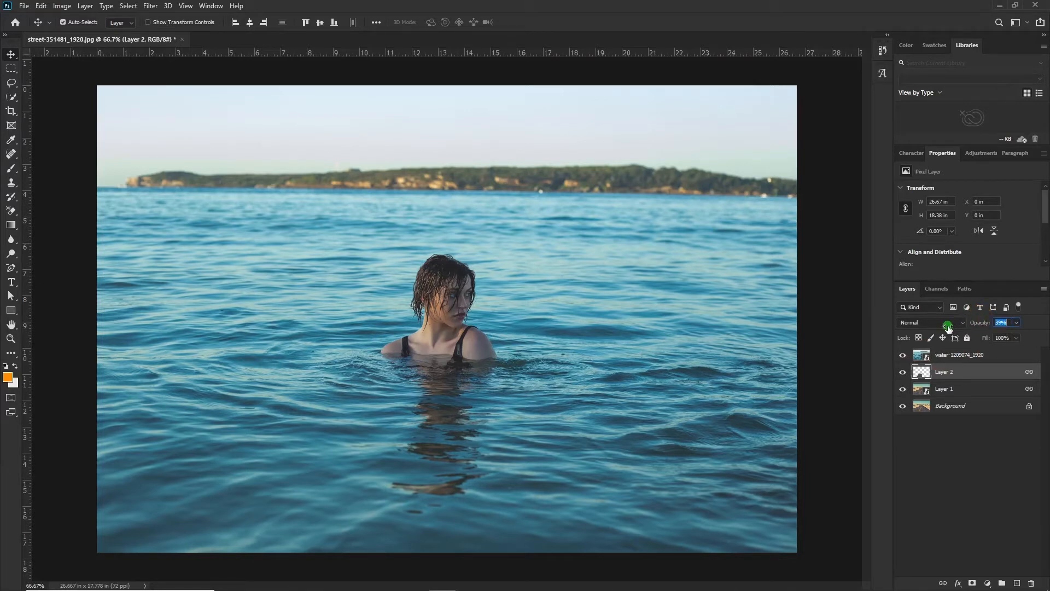
click(1041, 335)
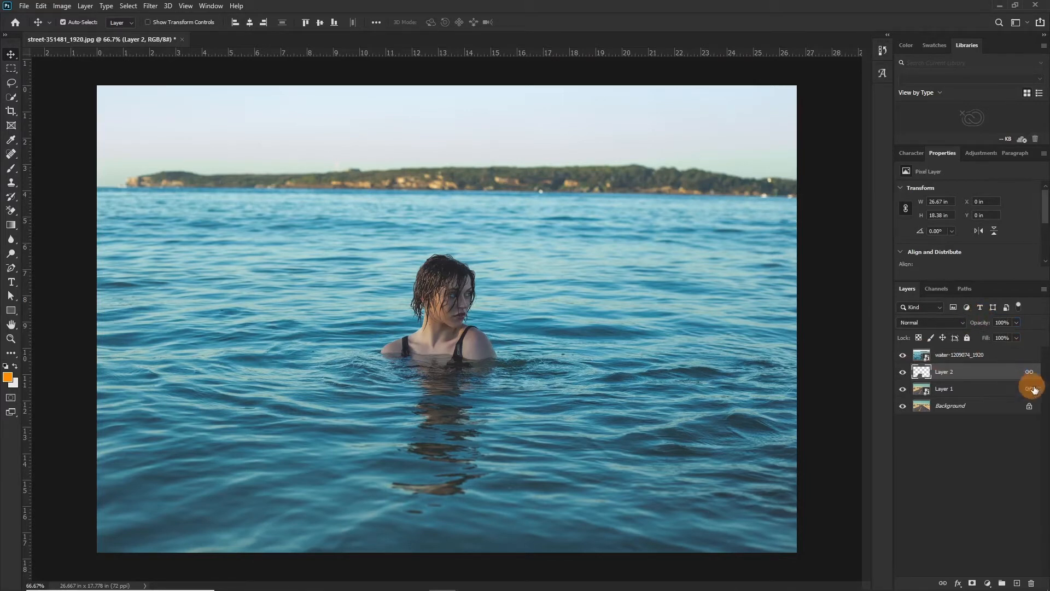
- Lower the opacity of the water-1209074_1920 layer to 39%
click(964, 358)
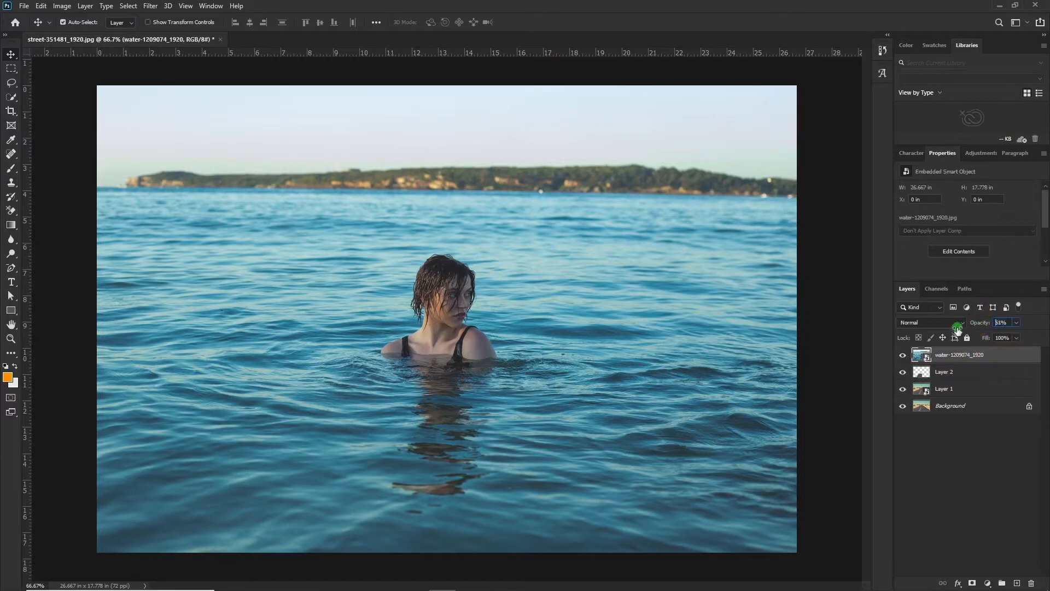
drag(929, 335, 945, 335)
click(447, 355)
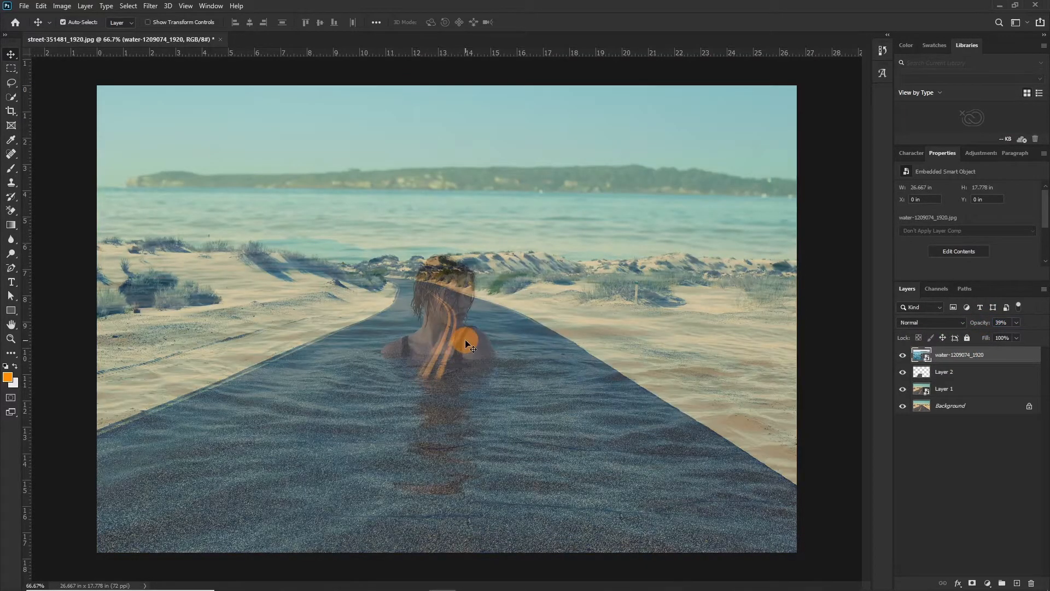
- Move the water photo down over the road, scale it to 121.15%, and restore its opacity to 100%
drag(465, 337, 451, 387)
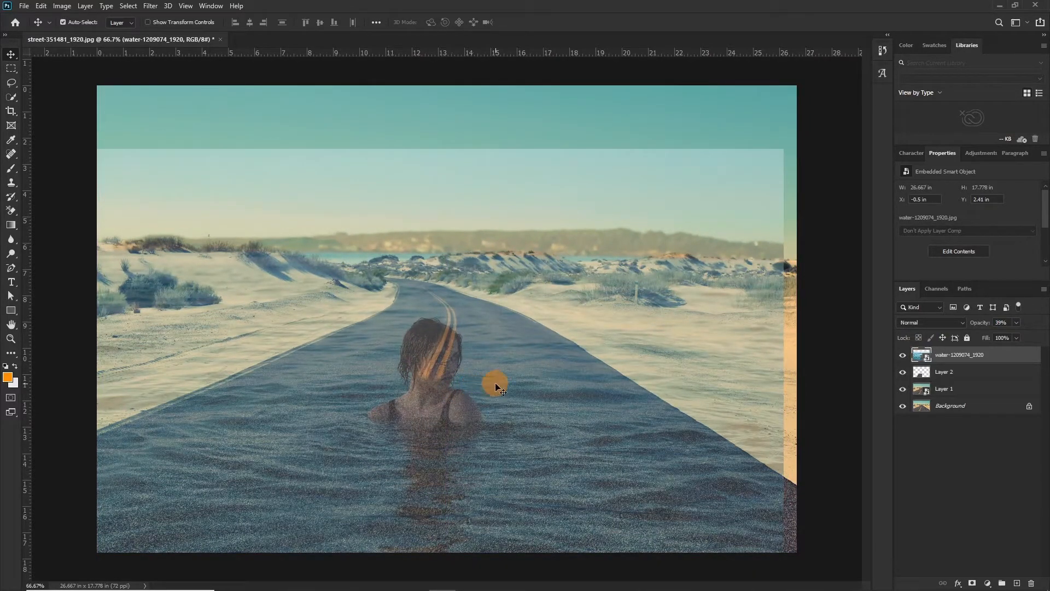
key(ctrl+minus)
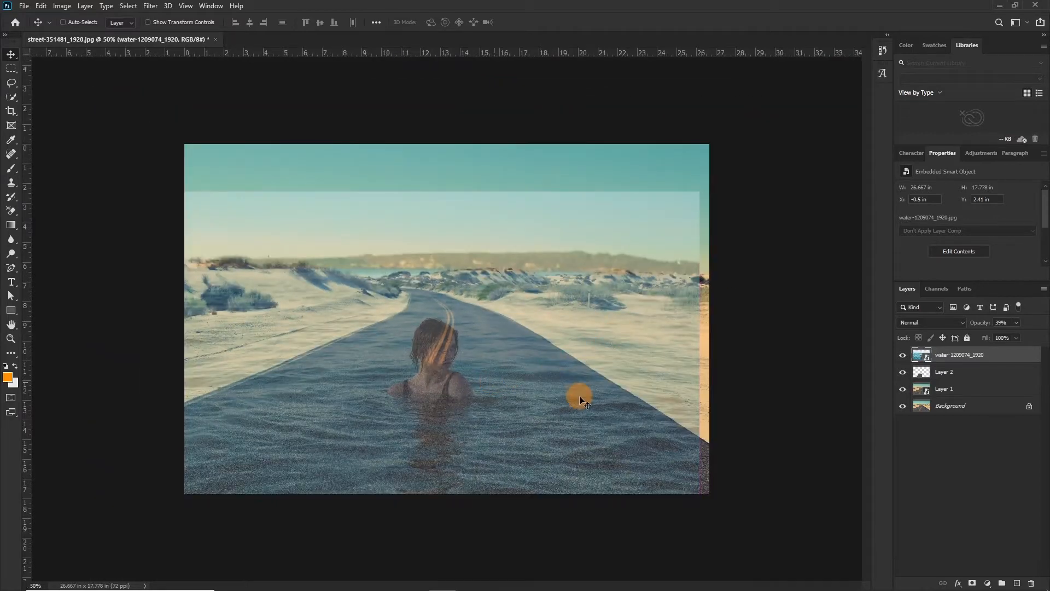
key(ctrl+t)
drag(700, 192, 793, 131)
drag(642, 308, 596, 342)
drag(749, 164, 767, 149)
drag(603, 285, 589, 292)
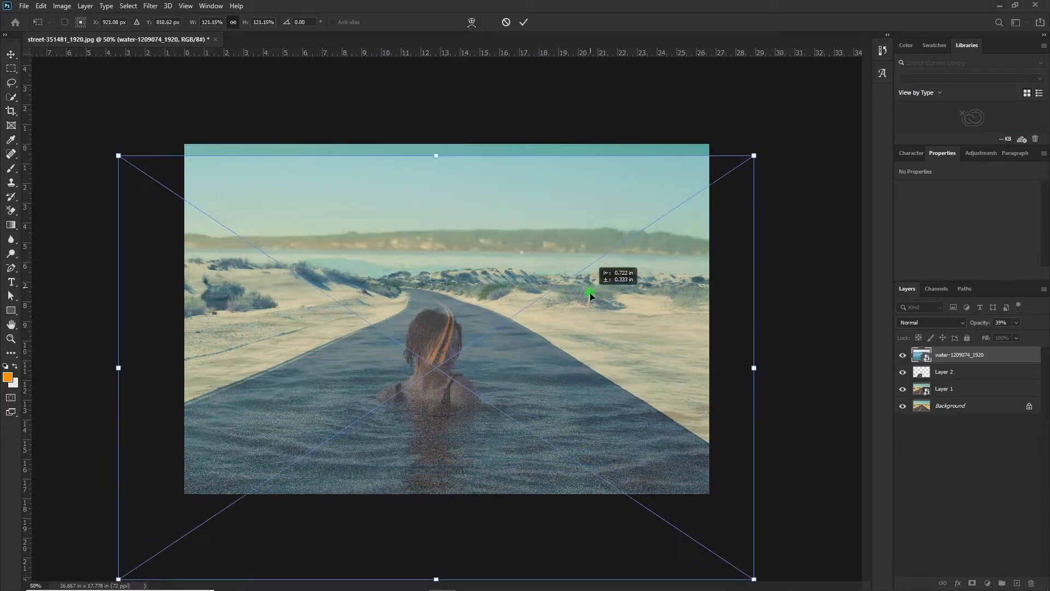
key(Return)
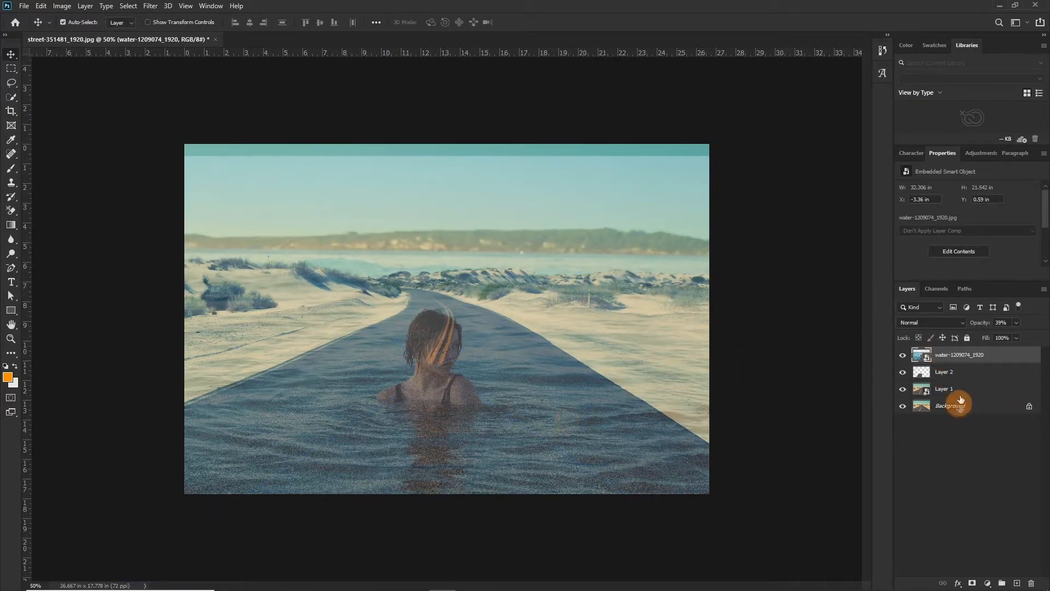
drag(977, 327, 1041, 301)
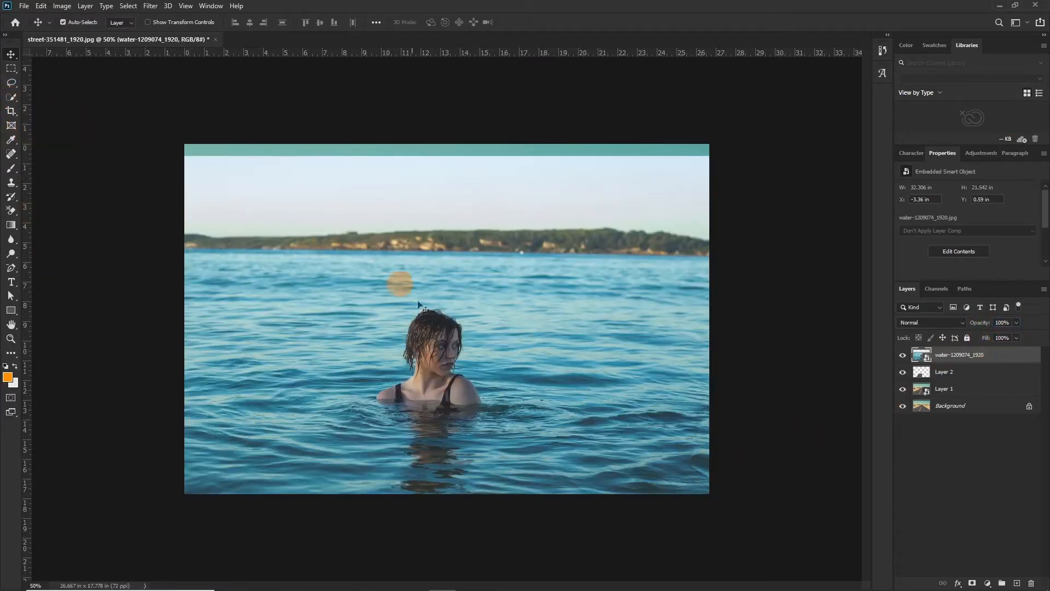
- Select the woman's head, neck and shoulders above the water with the Quick Selection tool at brush size 30
key(ctrl)
key(ctrl+plus)
key(ctrl+plus)
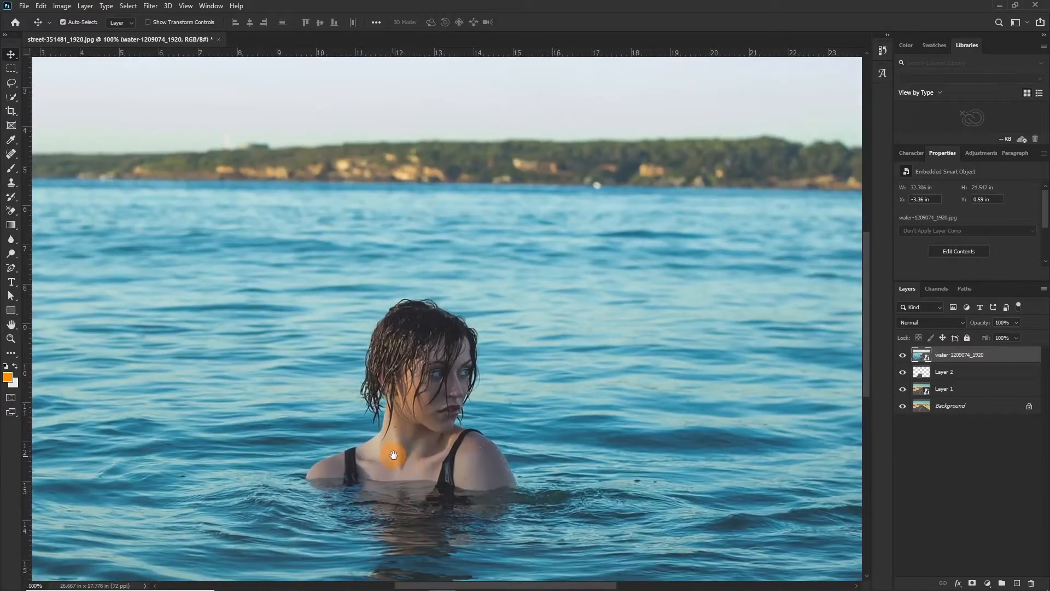
drag(400, 437, 426, 349)
click(457, 269)
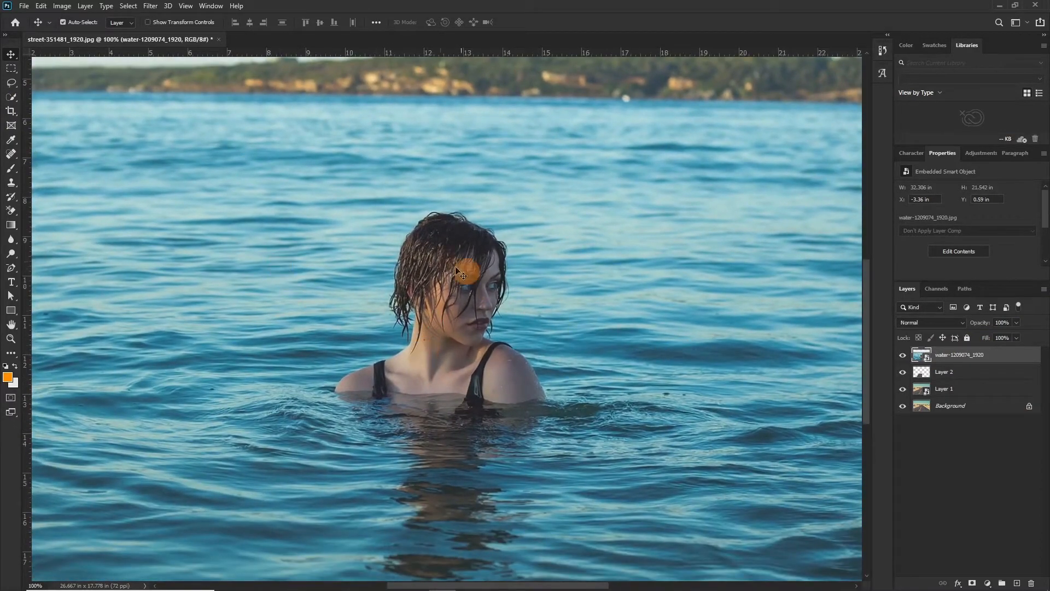
click(475, 271)
click(10, 97)
click(10, 98)
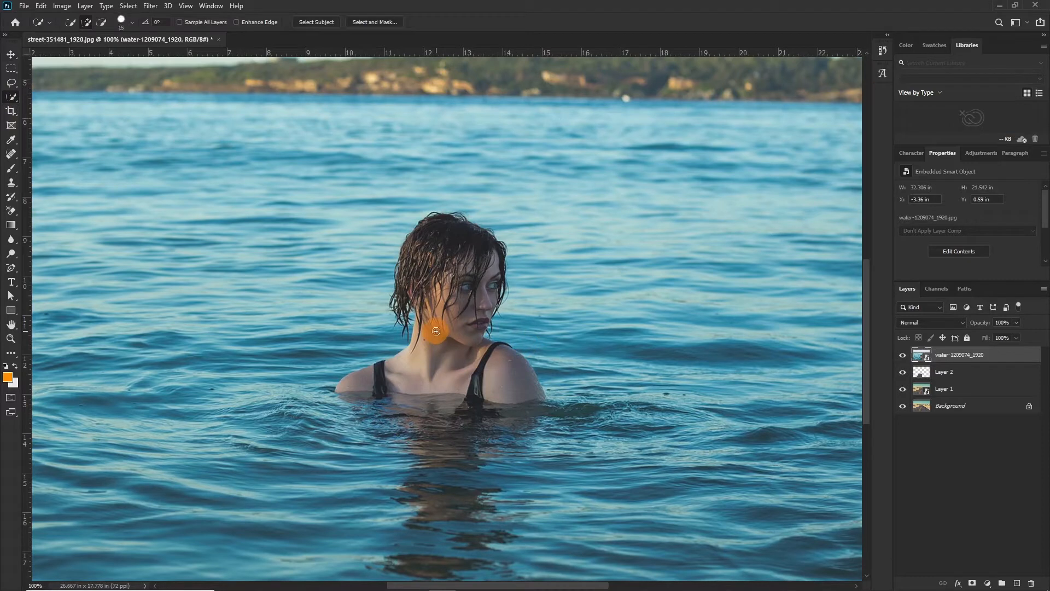
key(bracketright)
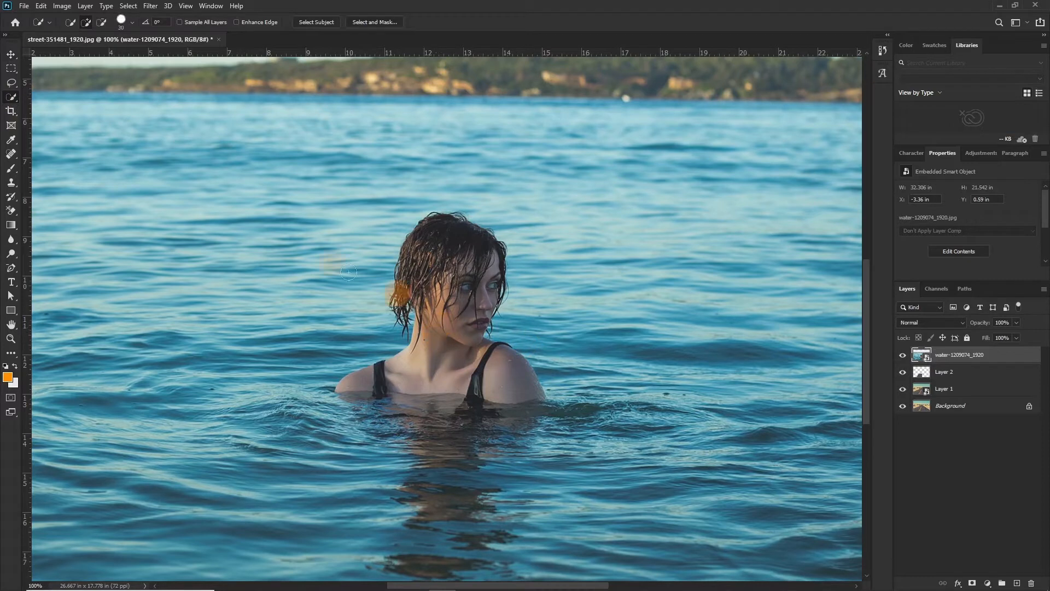
right_click(12, 98)
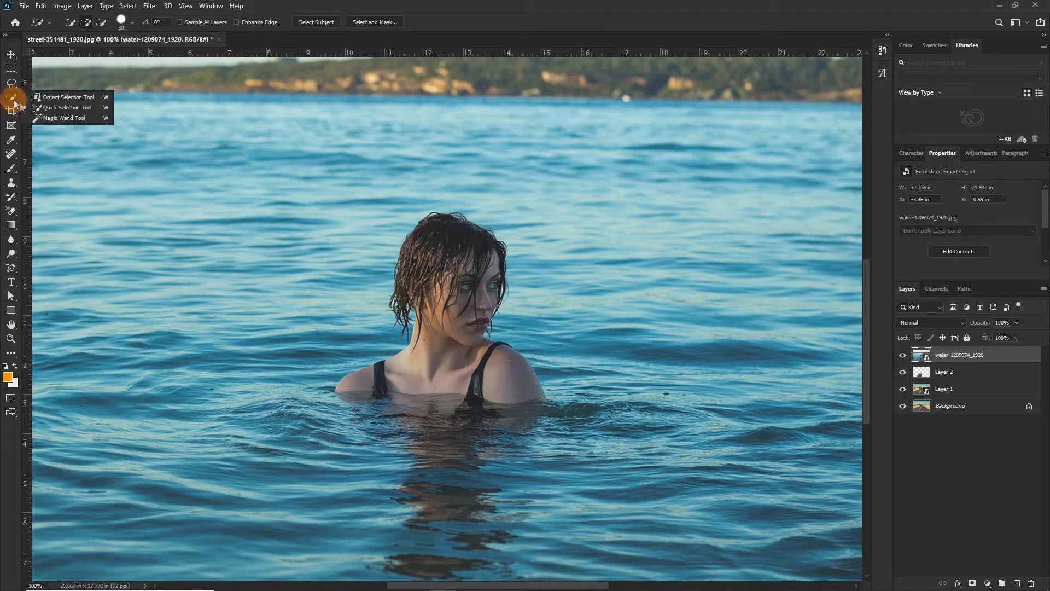
click(49, 107)
drag(427, 248, 426, 290)
drag(381, 371, 359, 382)
drag(478, 389, 476, 382)
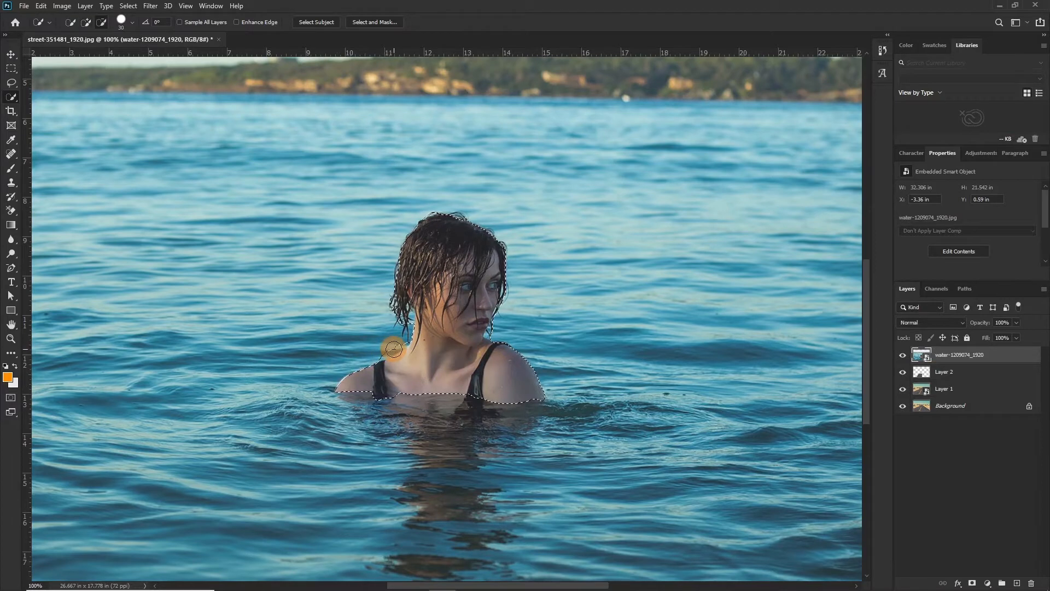
- Reduce the selection brush to size 10 and add a layer mask from the woman's selection to the water photo layer
key(bracketleft)
key(bracketleft)
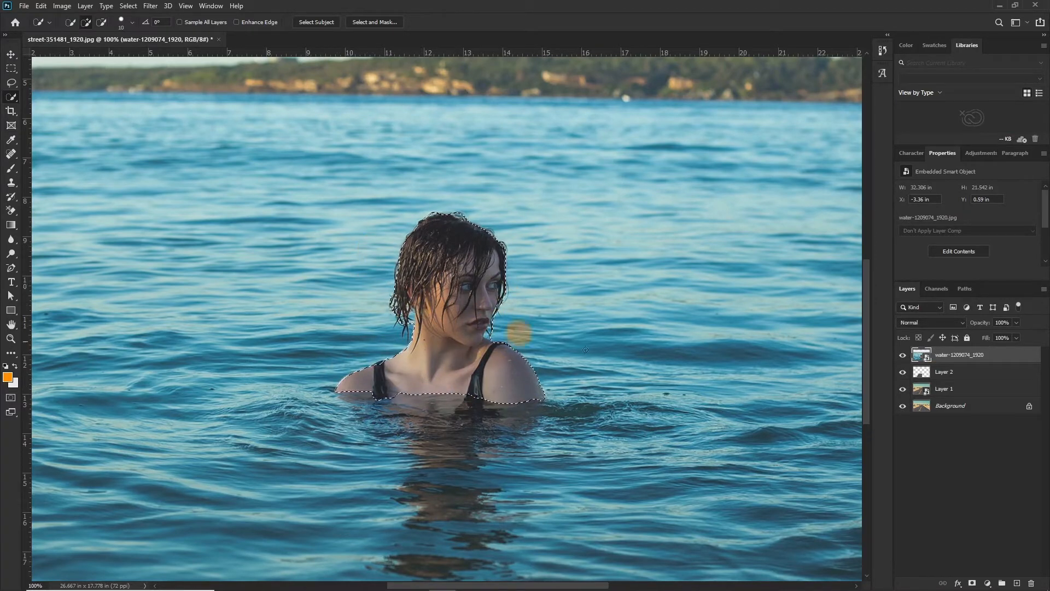
click(971, 582)
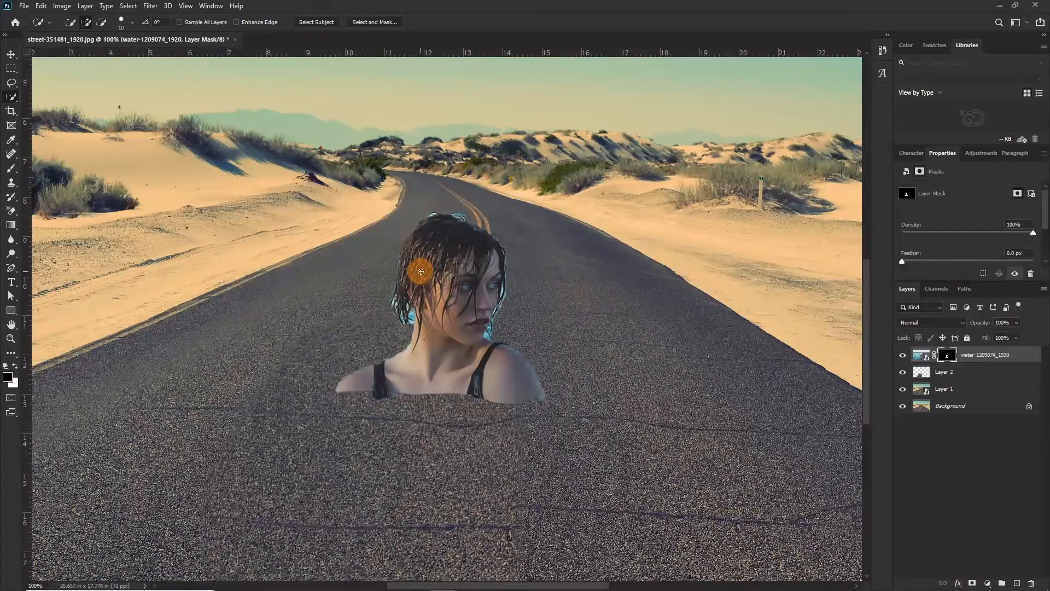
key(ctrl+minus)
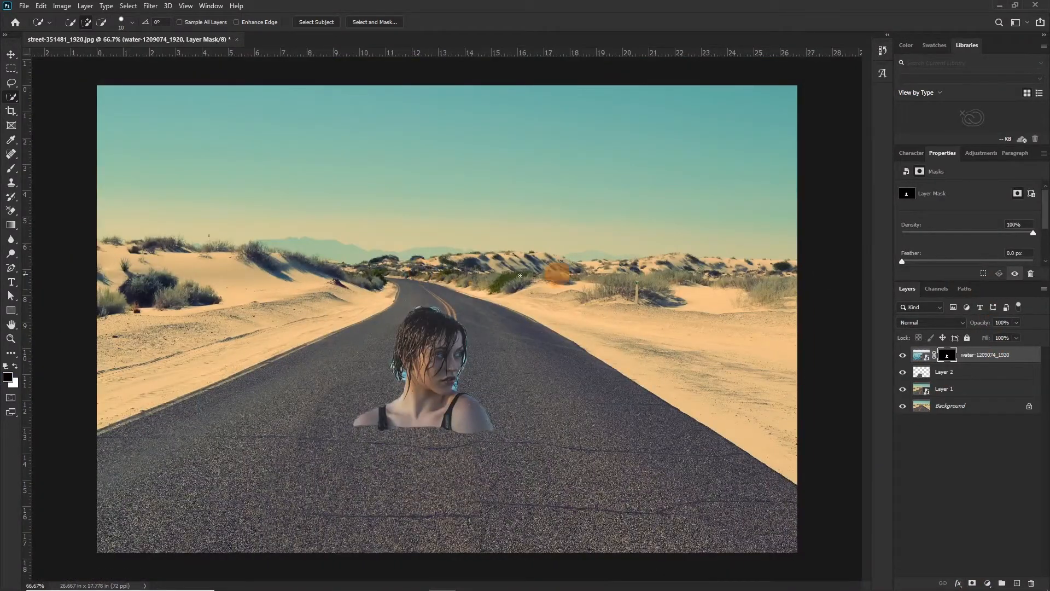
- Paint white on the mask around and below the woman with a soft brush at 50% opacity to reveal the surrounding water
key(b)
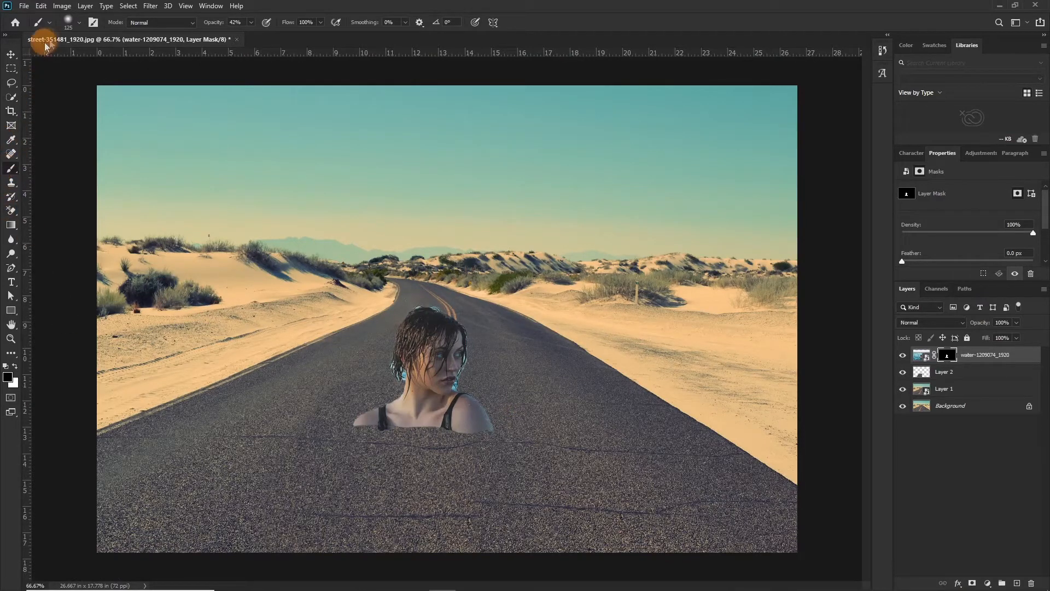
click(77, 22)
click(61, 84)
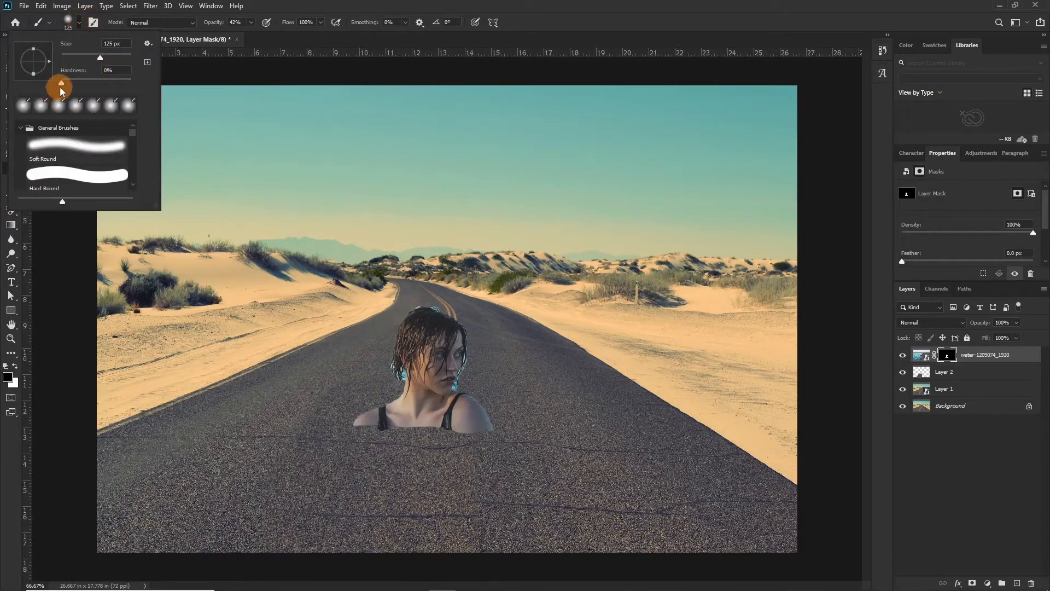
click(211, 24)
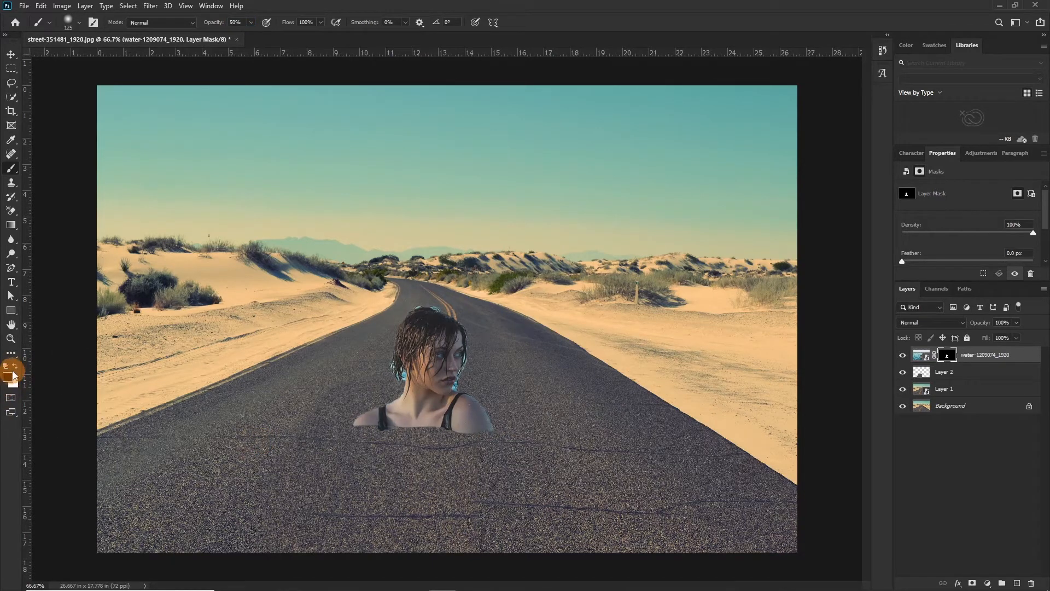
click(16, 372)
mouse_move(288, 443)
mouse_down()
mouse_move(389, 432)
mouse_move(350, 430)
mouse_up()
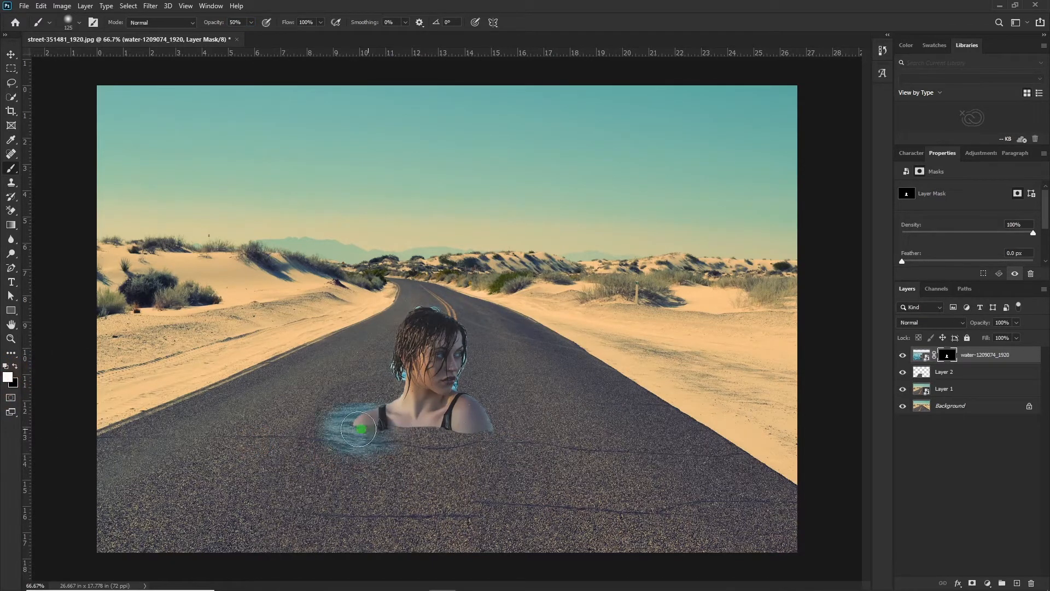
mouse_move(479, 431)
mouse_down()
mouse_move(501, 431)
mouse_move(364, 447)
mouse_move(347, 461)
mouse_move(451, 471)
mouse_move(528, 457)
mouse_move(517, 416)
mouse_move(338, 409)
mouse_move(440, 411)
mouse_move(471, 403)
mouse_move(466, 391)
mouse_move(499, 396)
mouse_move(460, 389)
mouse_move(509, 395)
mouse_move(365, 393)
mouse_move(400, 384)
mouse_move(322, 420)
mouse_move(596, 539)
mouse_move(346, 487)
mouse_move(533, 485)
mouse_move(570, 489)
mouse_move(263, 500)
mouse_move(330, 443)
mouse_move(292, 435)
mouse_move(267, 477)
mouse_move(464, 533)
mouse_move(618, 510)
mouse_move(406, 520)
mouse_move(500, 520)
mouse_move(425, 512)
mouse_move(560, 443)
mouse_move(543, 443)
mouse_move(583, 443)
mouse_move(457, 424)
mouse_move(845, 447)
mouse_up()
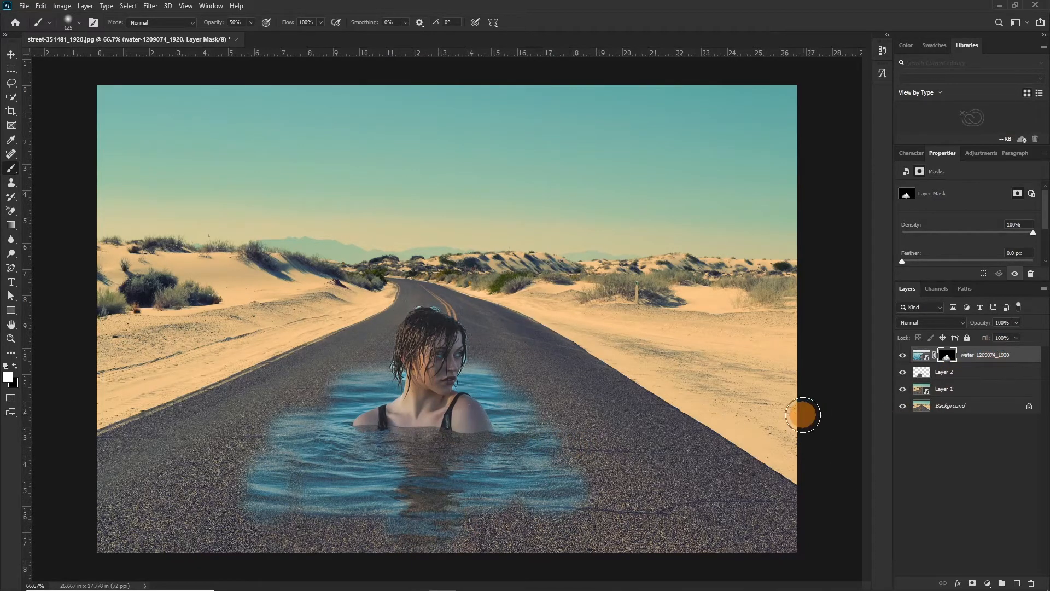
key(ctrl+j)
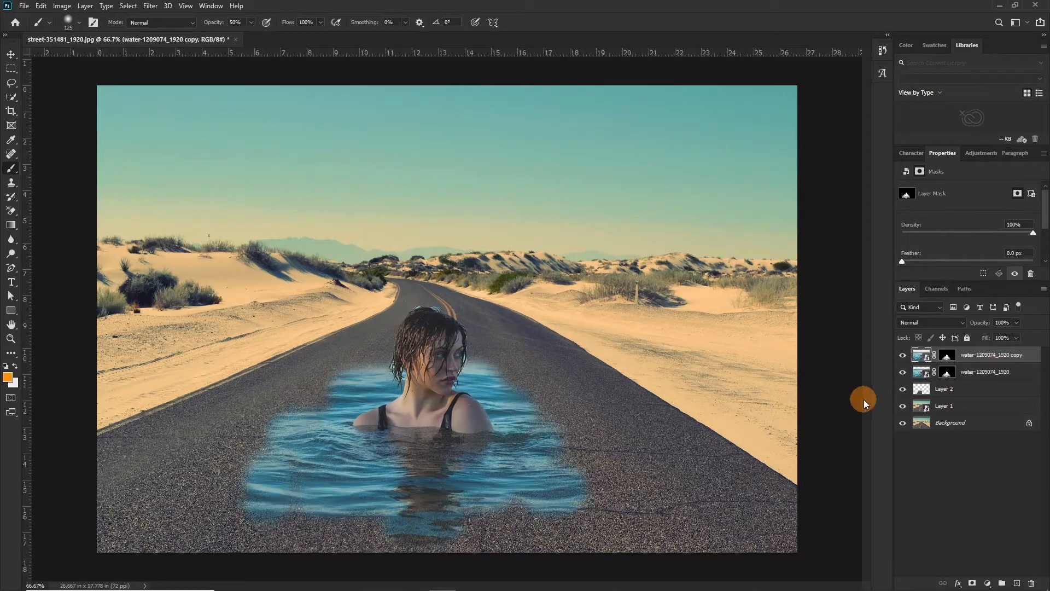
key(ctrl+z)
key(d)
- Duplicate the masked water-1209074_1920 layer under the name "original"
right_click(1015, 359)
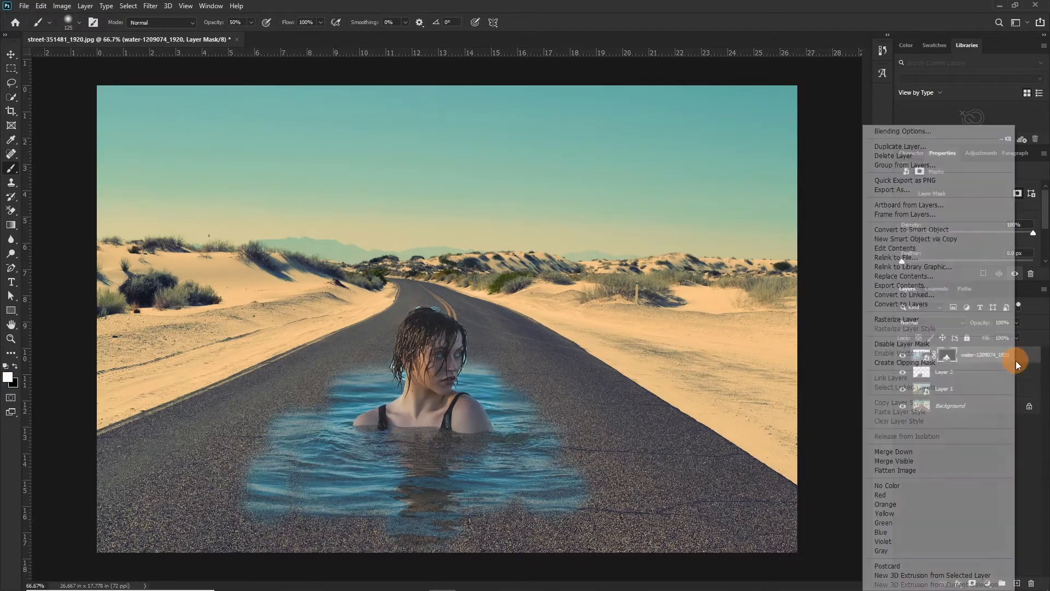
click(895, 147)
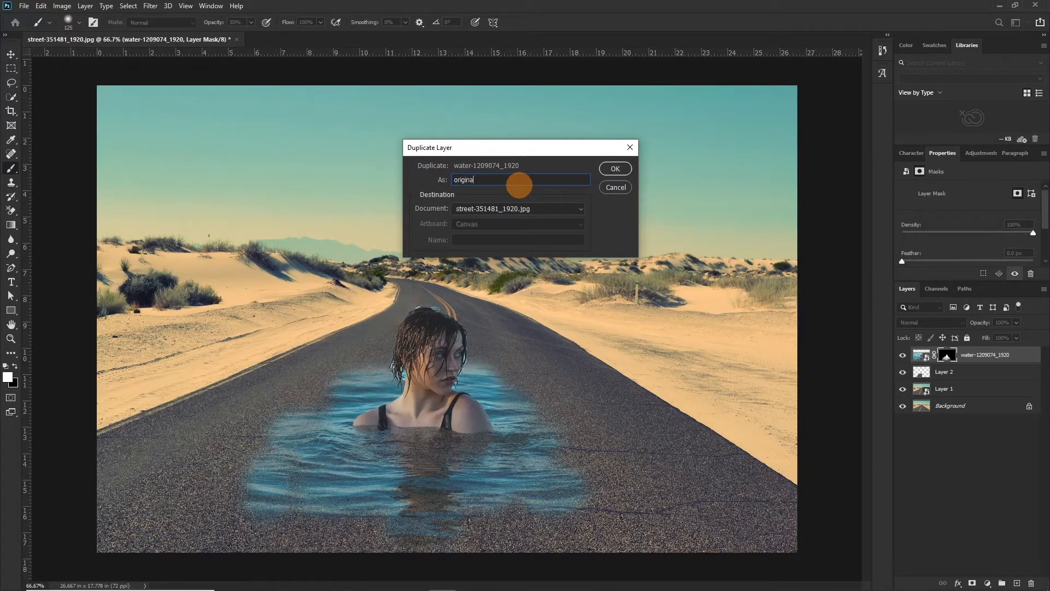
key(Return)
- Set the blend mode of the water-1209074_1920 layer to Hard Light and rename it "hardlight"
click(967, 371)
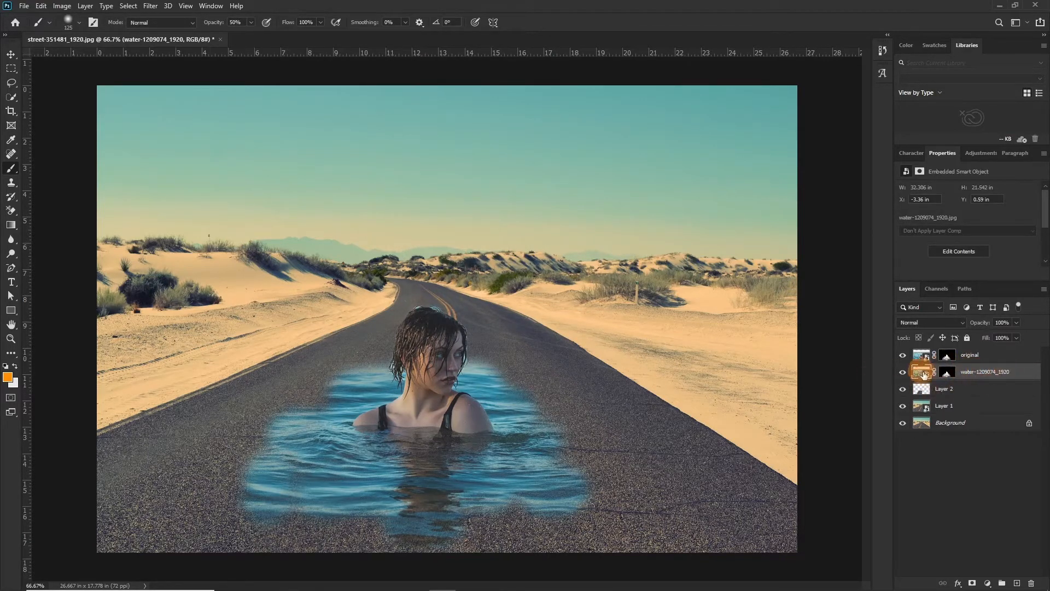
click(922, 323)
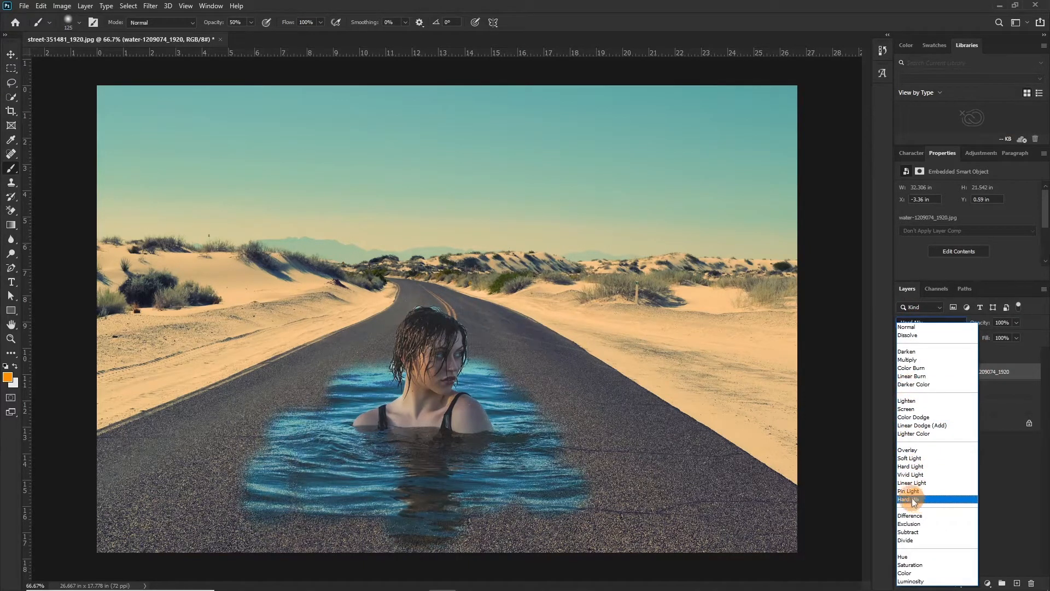
click(910, 466)
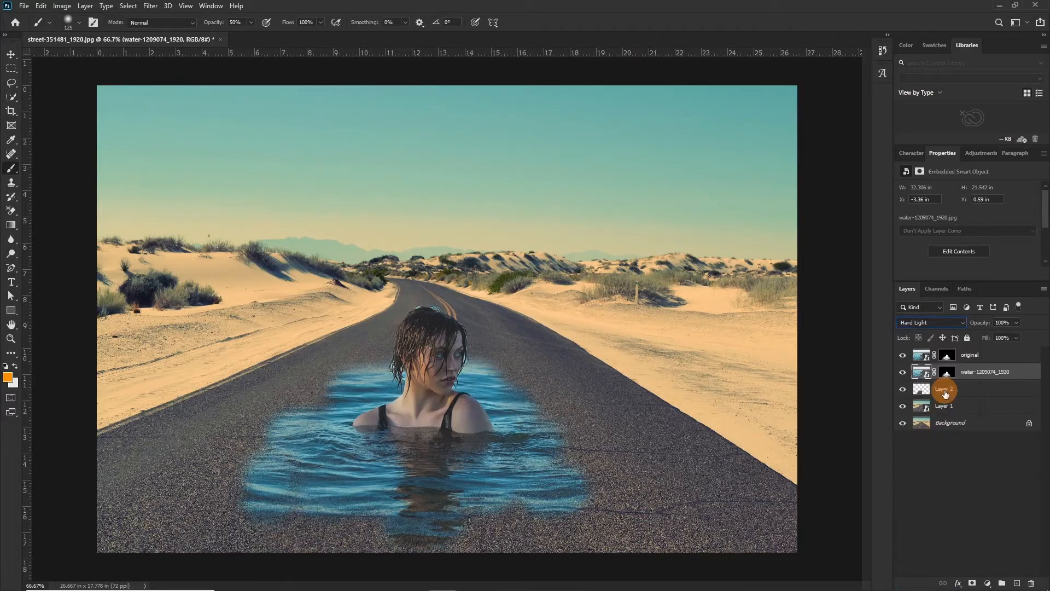
right_click(983, 376)
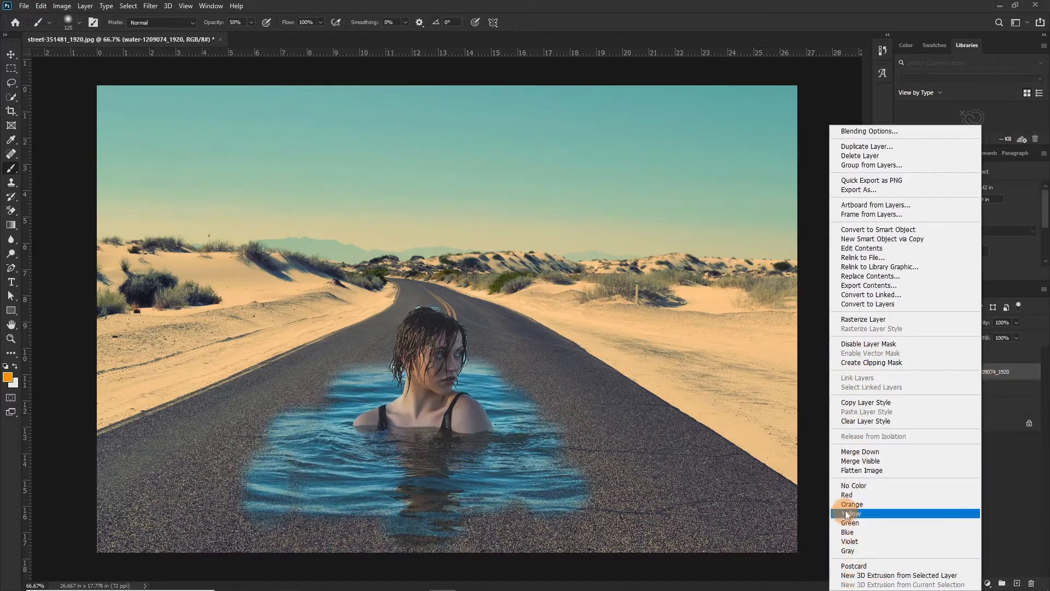
click(996, 379)
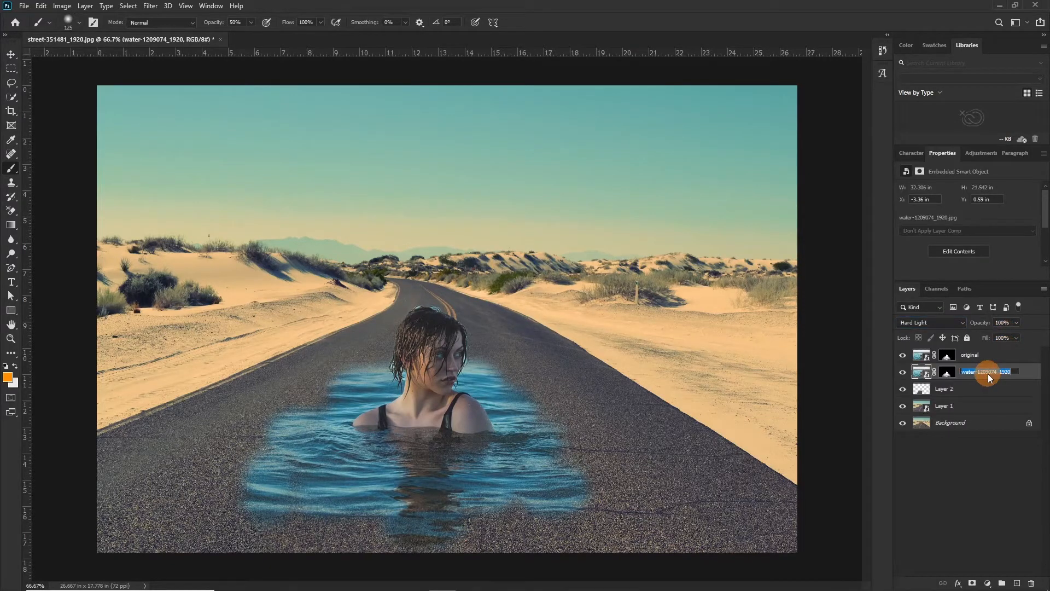
text(H)
key(Return)
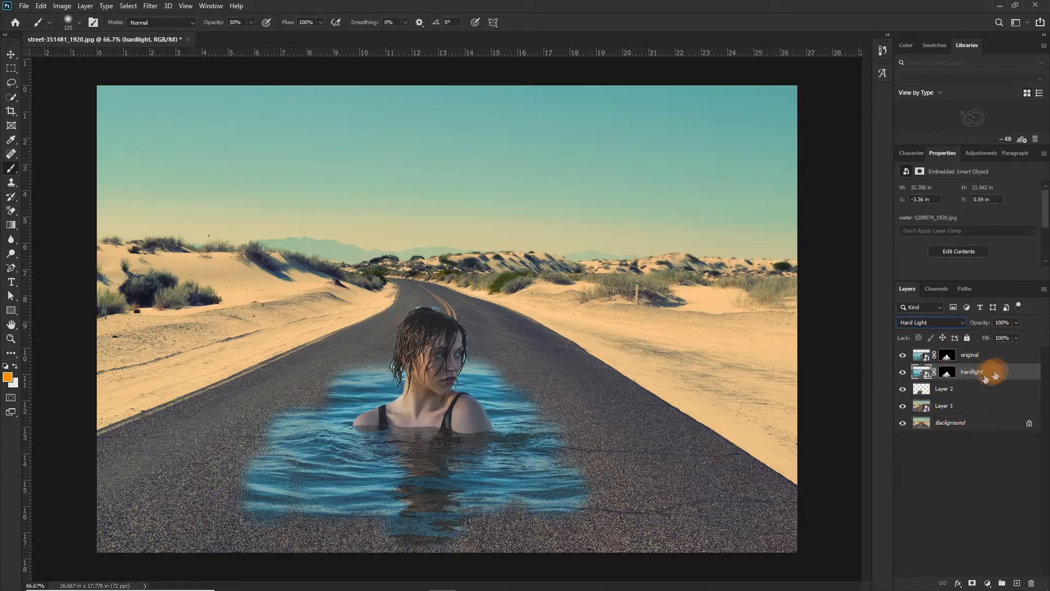
- Paint white on the hardlight layer's mask to spread water across the road, and lower the layer's opacity to 65%
click(948, 372)
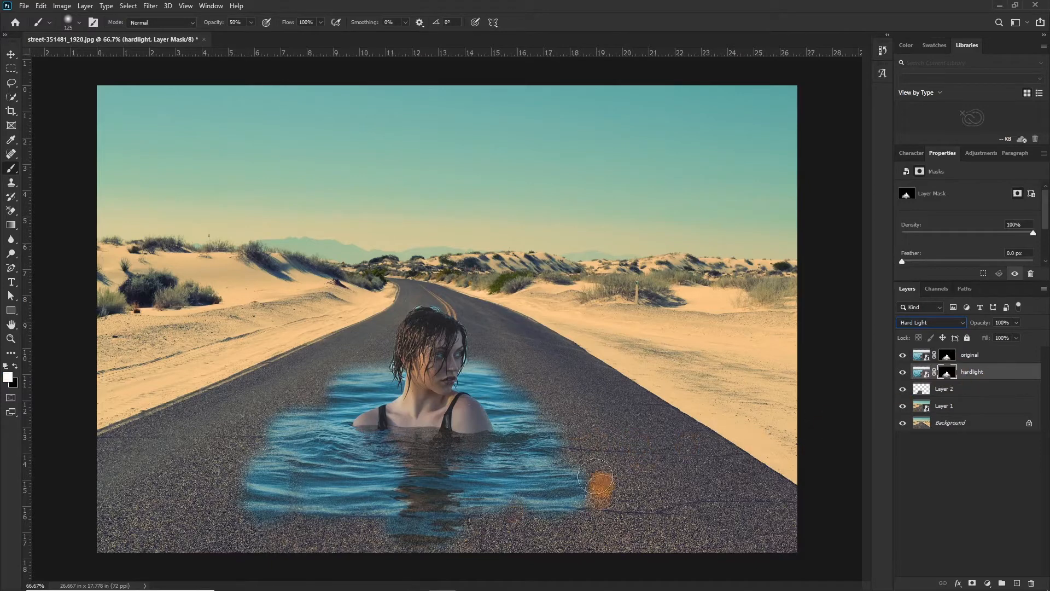
mouse_move(577, 443)
mouse_down()
mouse_move(614, 499)
mouse_move(480, 520)
mouse_move(178, 525)
mouse_move(218, 455)
mouse_move(552, 403)
mouse_move(445, 281)
mouse_move(418, 342)
mouse_move(314, 399)
mouse_move(649, 457)
mouse_move(635, 429)
mouse_move(265, 400)
mouse_move(164, 548)
mouse_move(223, 476)
mouse_move(176, 483)
mouse_move(562, 436)
mouse_move(227, 441)
mouse_move(321, 487)
mouse_move(425, 461)
mouse_up()
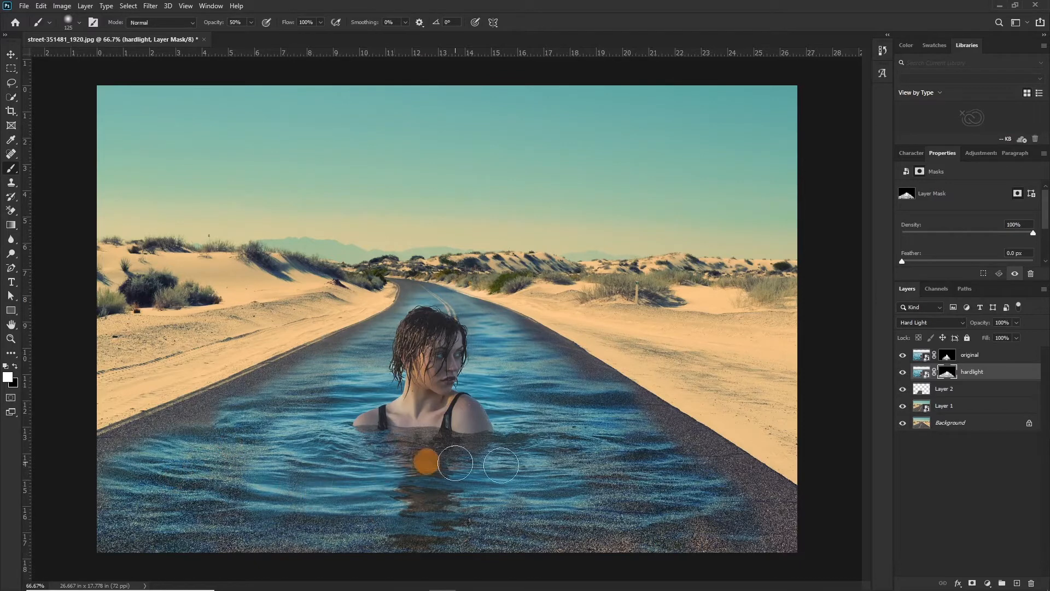
click(994, 377)
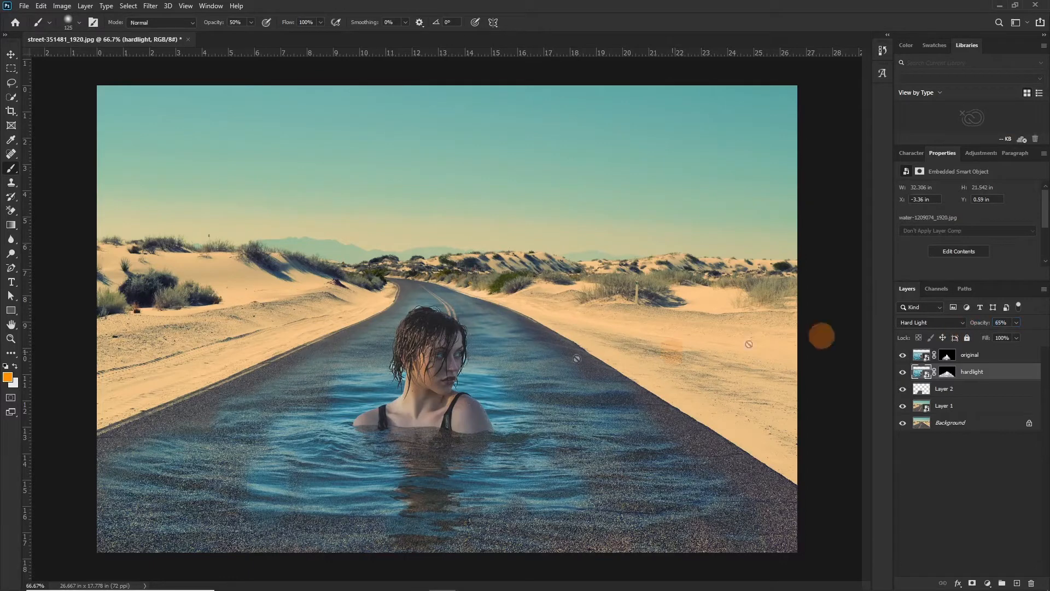
click(947, 372)
key(d)
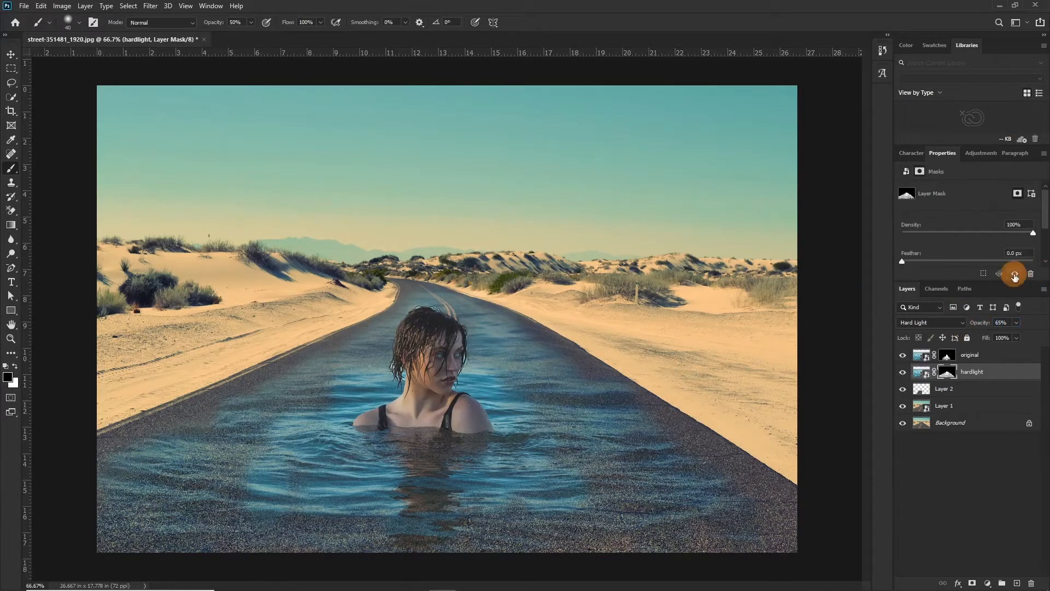
- Group the original and hardlight layers and clip a new Hue/Saturation adjustment layer to the group
shift+click(995, 356)
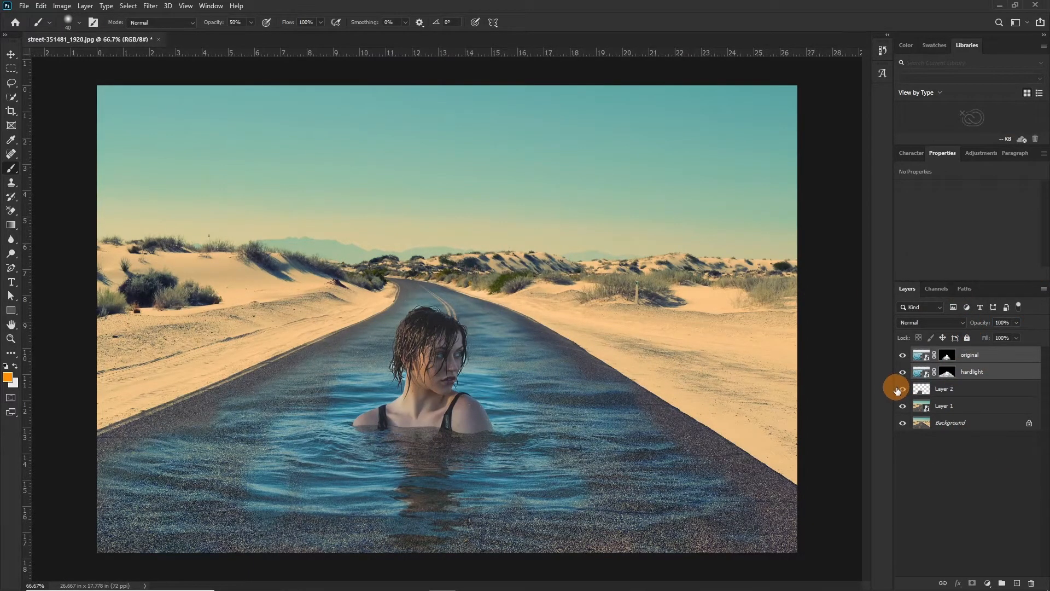
key(ctrl+g)
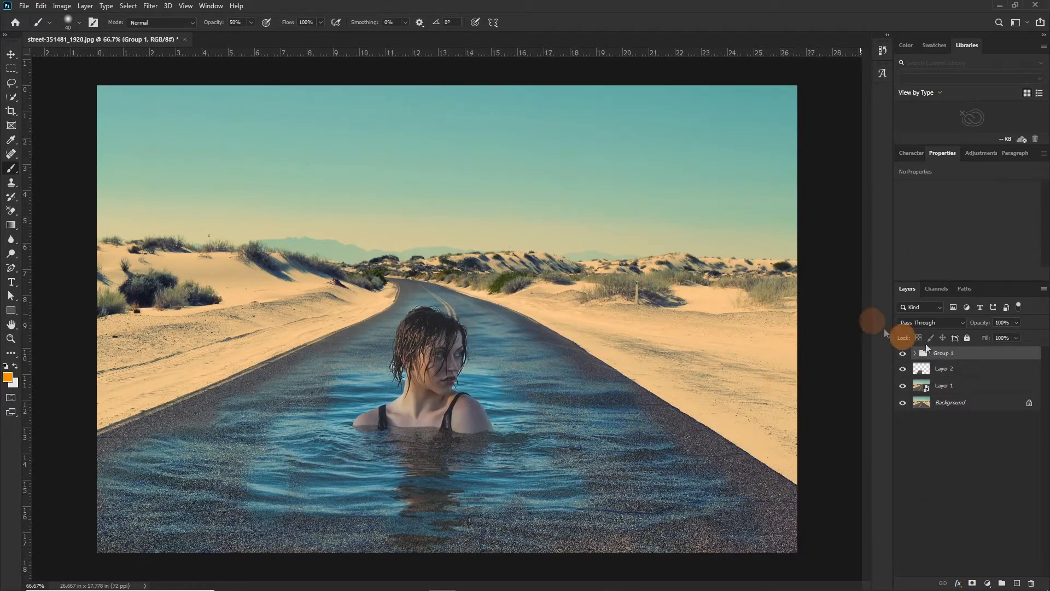
click(990, 583)
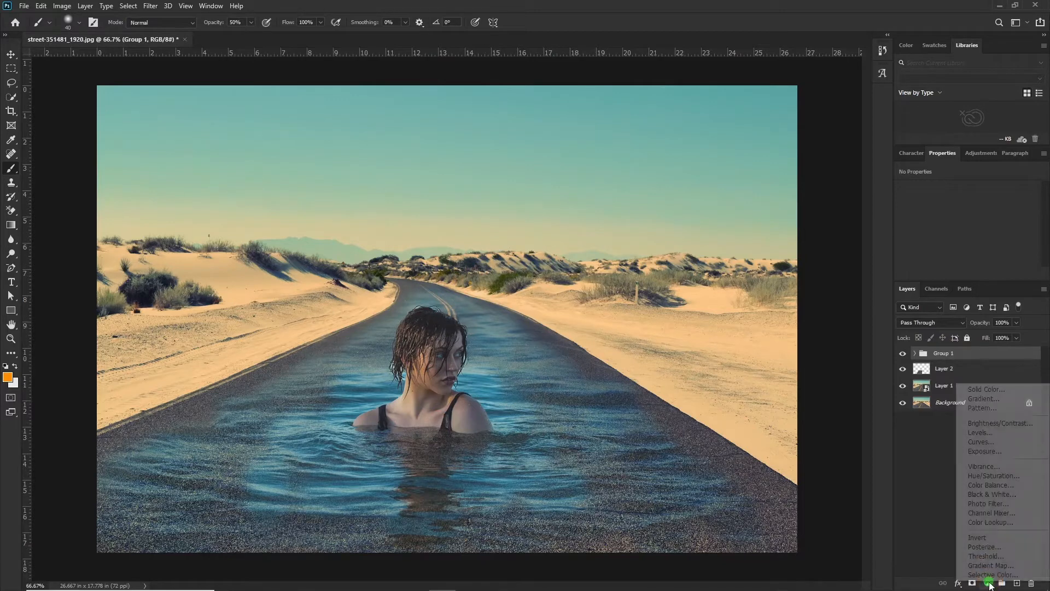
click(990, 477)
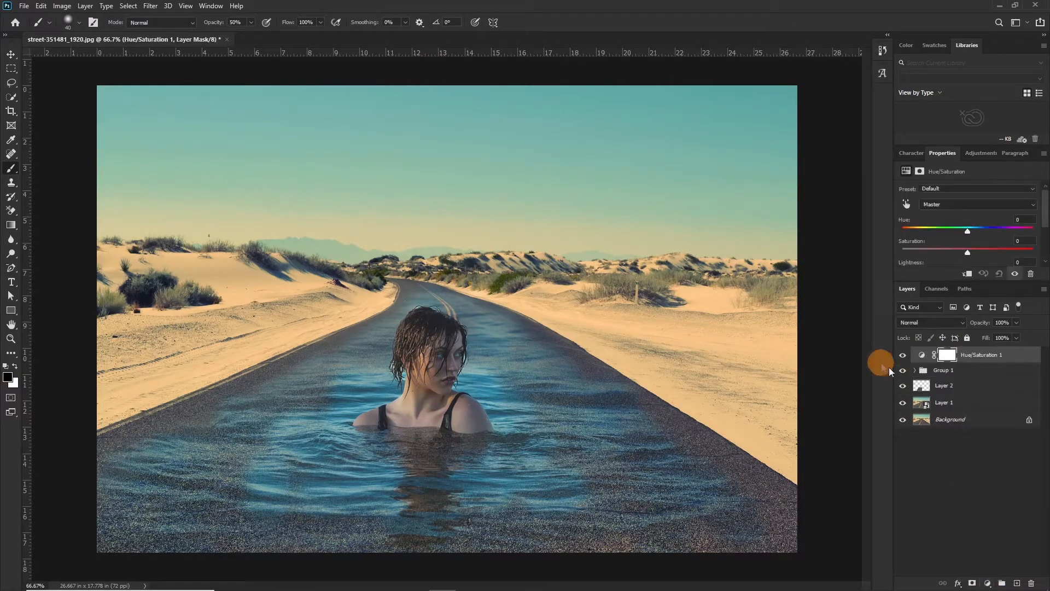
click(968, 275)
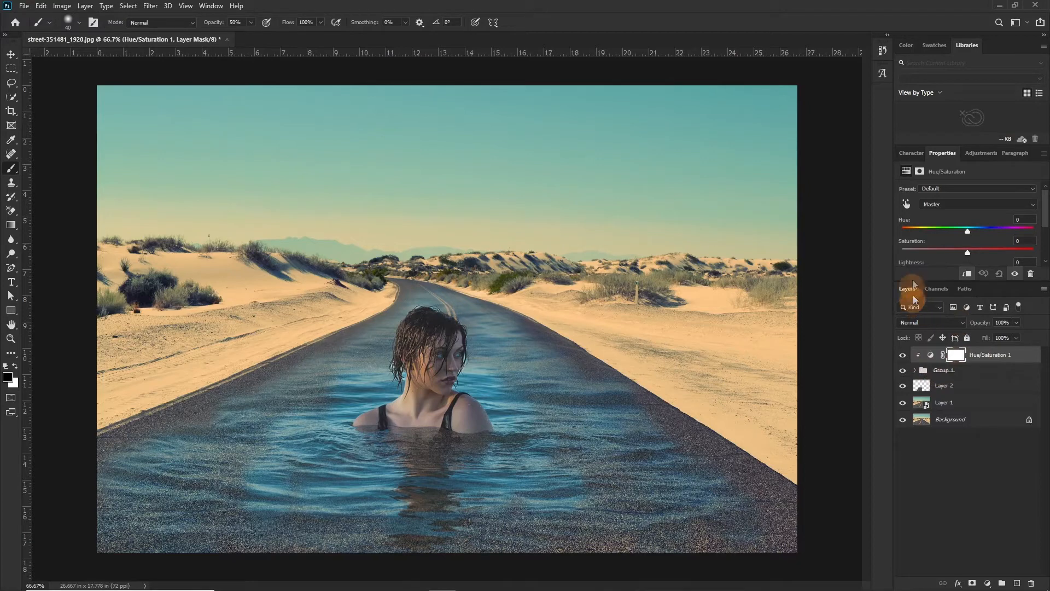
- Fully desaturate the Cyans and set the Blues' saturation to -100 in the Hue/Saturation 1 adjustment
click(958, 205)
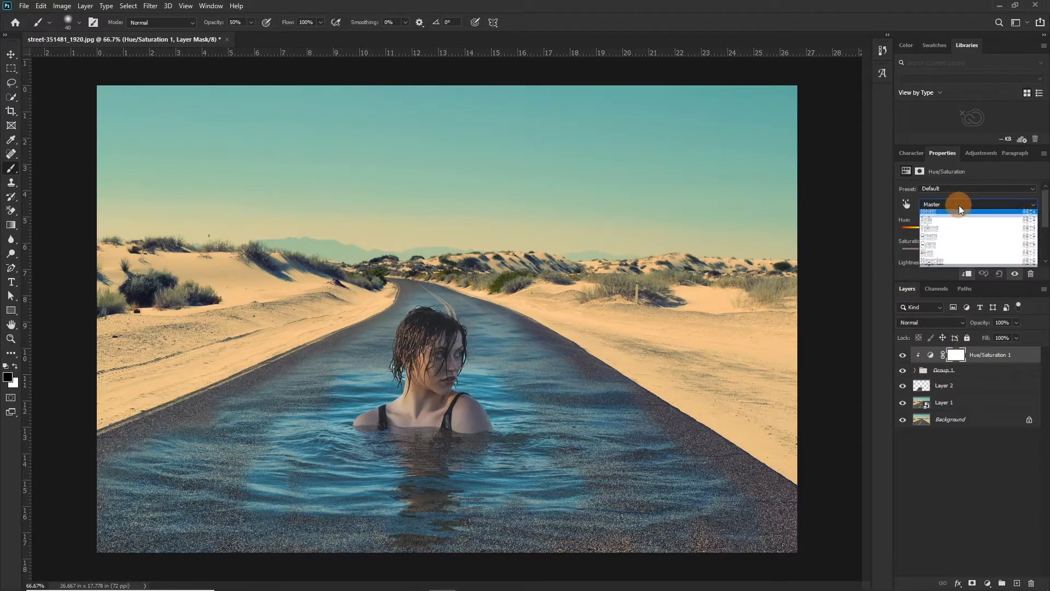
click(939, 246)
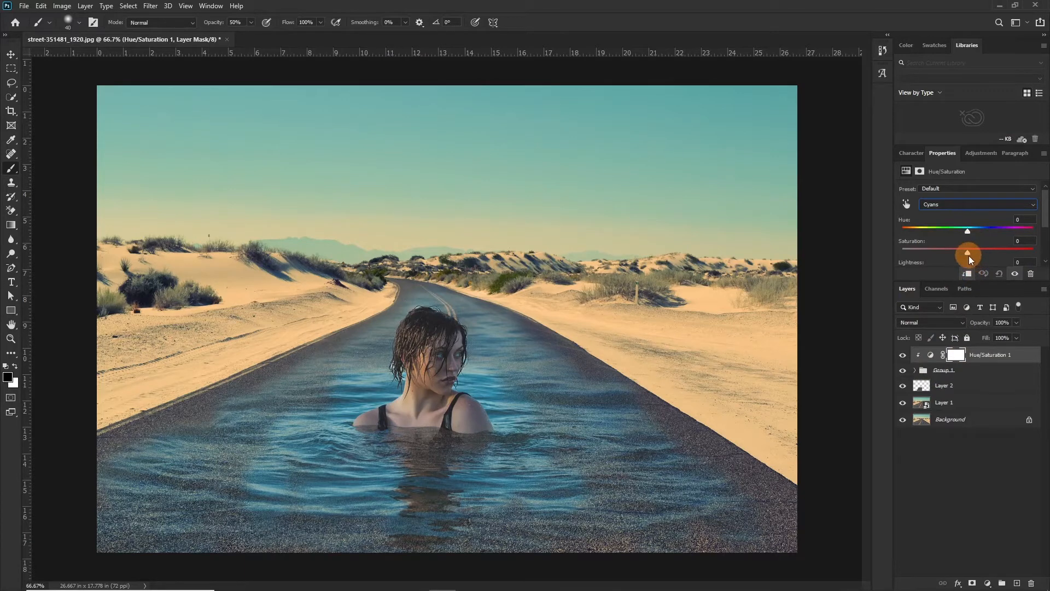
drag(967, 254, 860, 255)
click(962, 206)
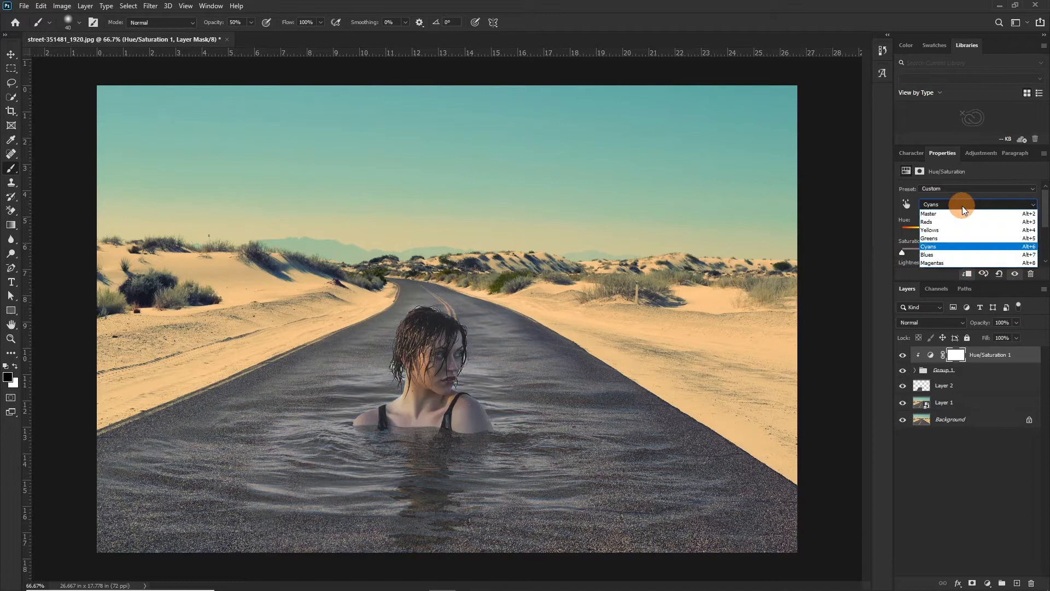
click(938, 254)
drag(977, 252, 864, 258)
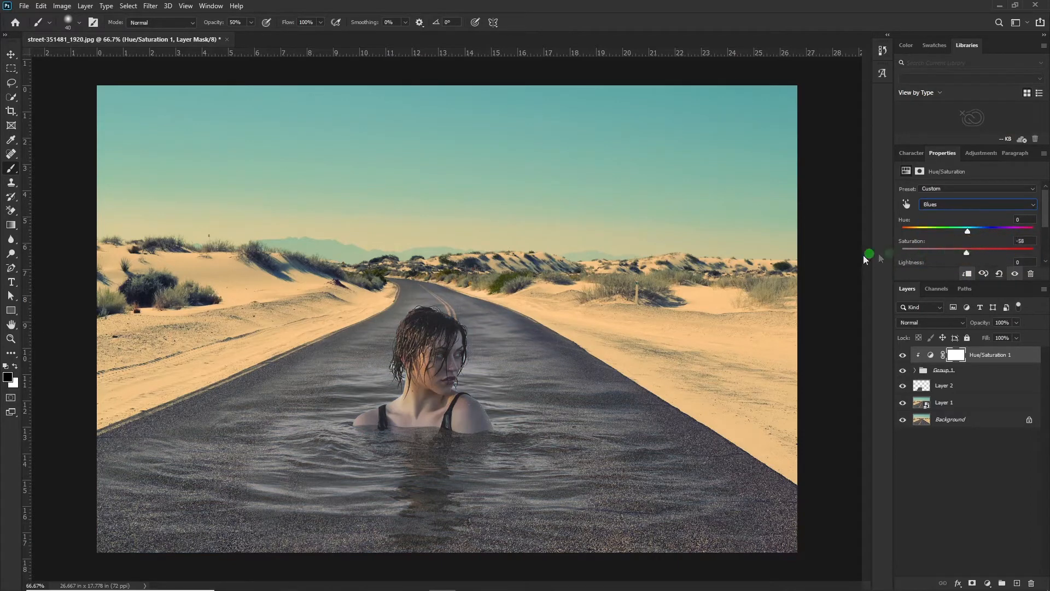
drag(959, 258, 600, 263)
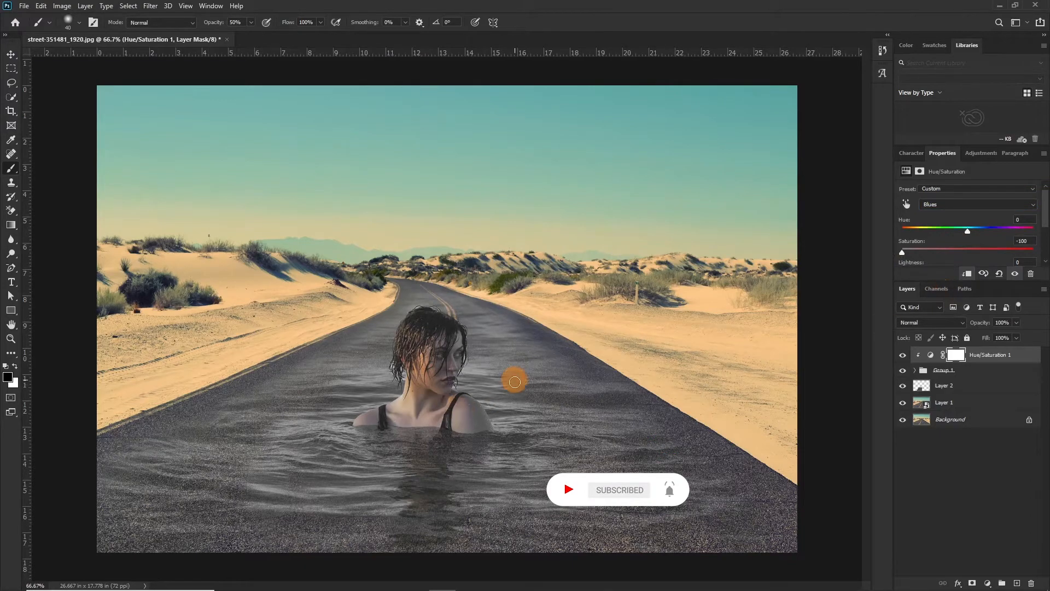
- Examine up close how the desaturated water blends into the asphalt around the woman
scroll(517, 391, up, 3)
scroll(445, 411, down, 2)
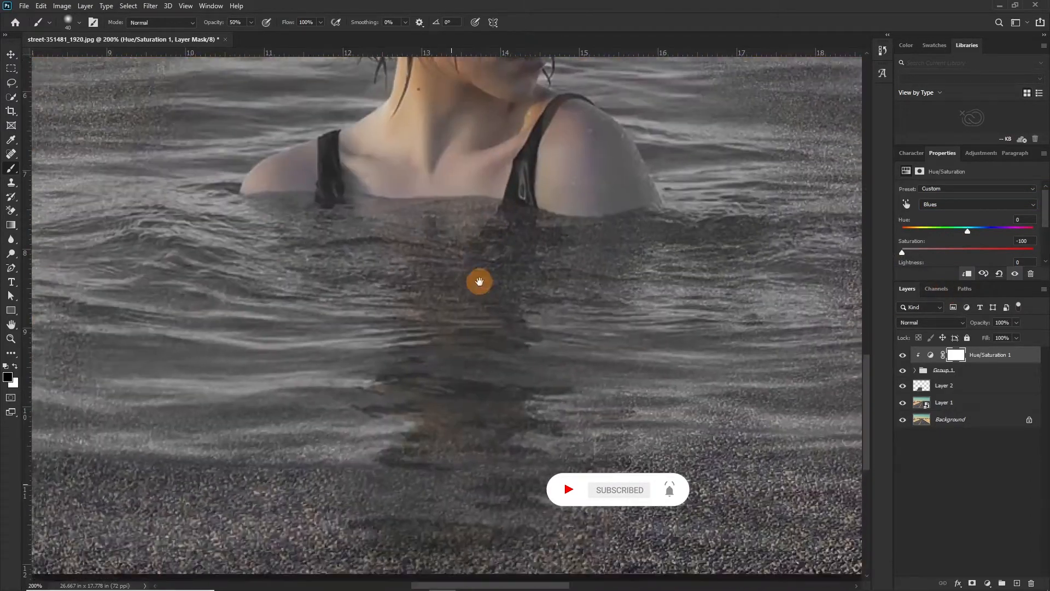
drag(520, 309, 548, 300)
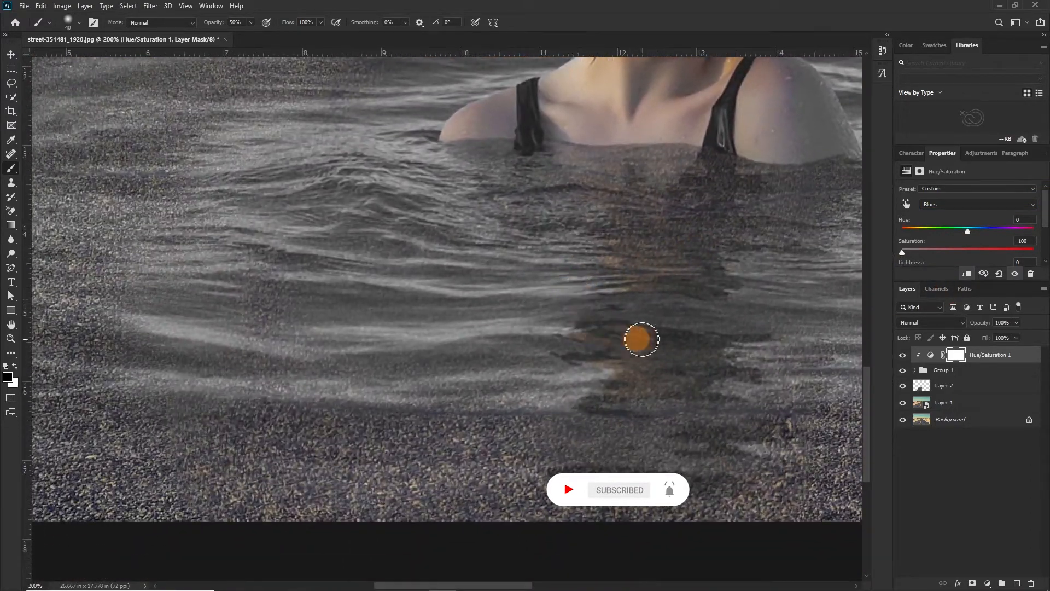
mouse_move(407, 314)
mouse_down()
mouse_move(544, 328)
mouse_move(521, 331)
mouse_move(552, 358)
mouse_move(430, 339)
mouse_up()
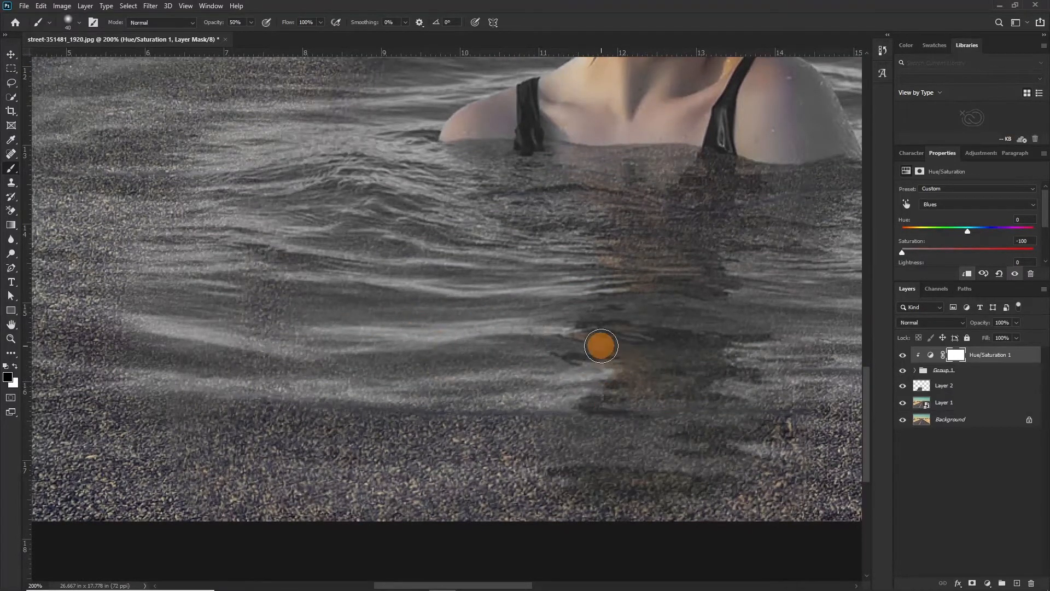
key(ctrl+minus)
key(ctrl+minus)
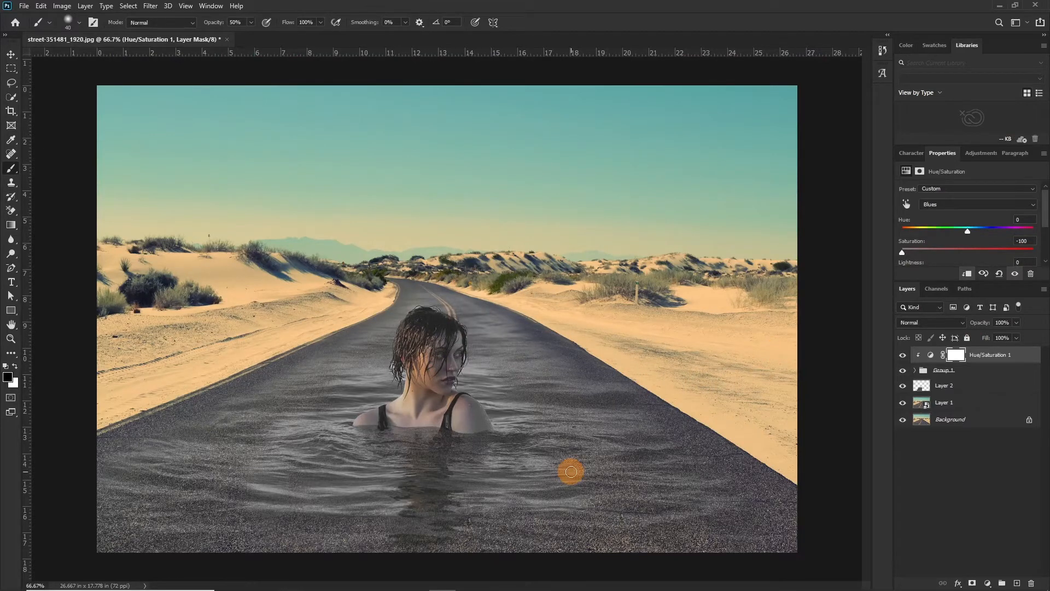
- Place the dolphin-2691864_1920 image from the blending road & water folder and scale it down around the canvas centre
click(307, 579)
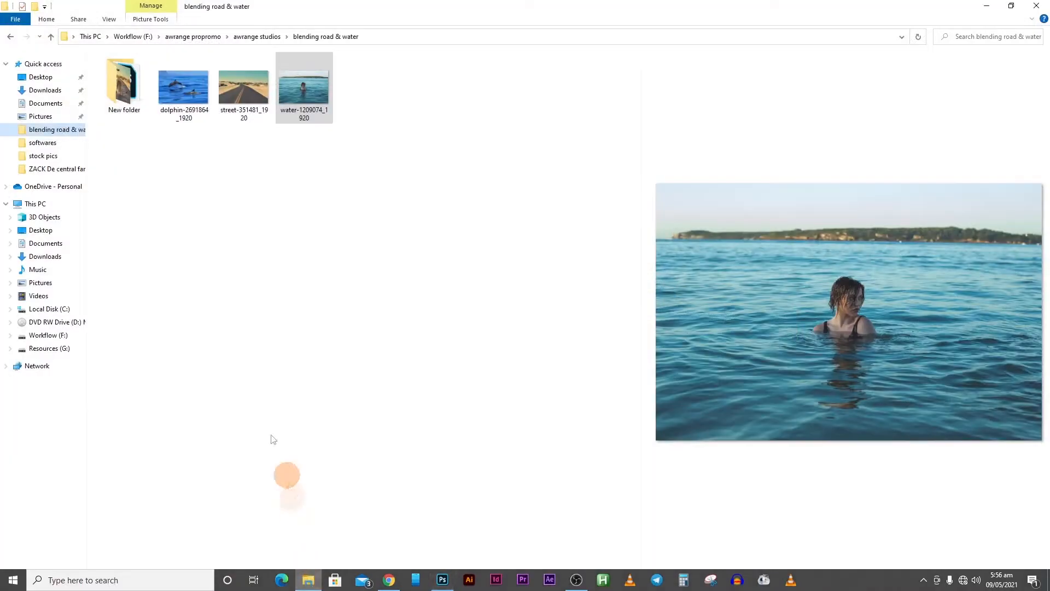
click(186, 88)
drag(629, 554, 607, 403)
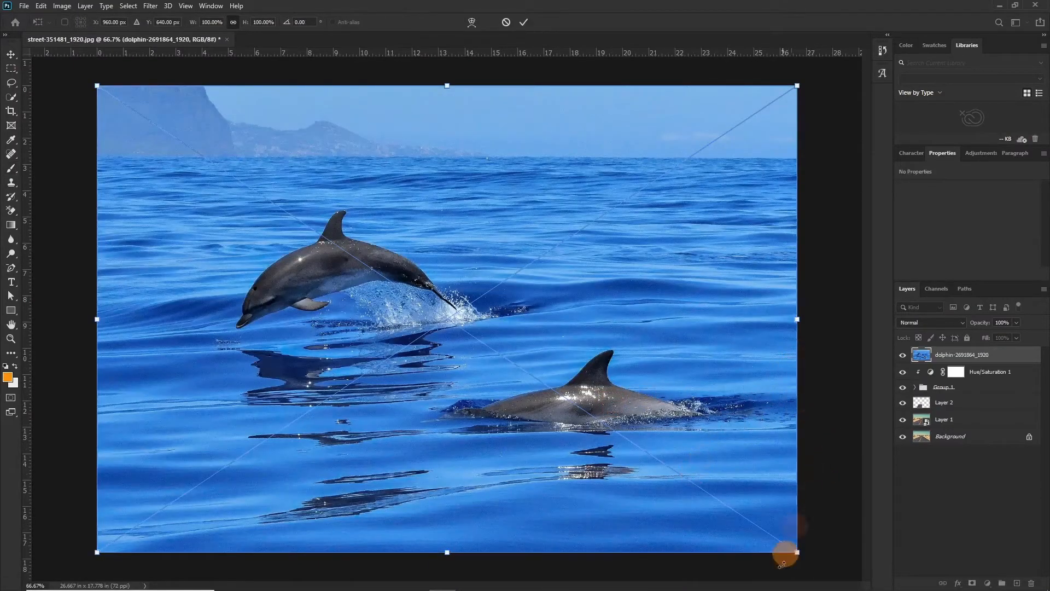
drag(798, 554, 585, 368)
click(938, 387)
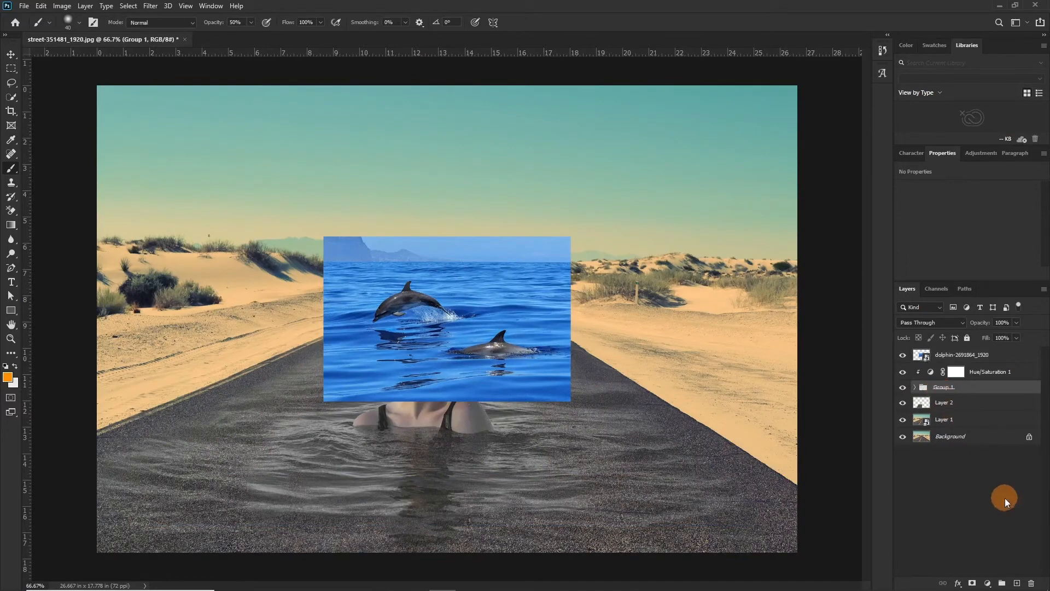
click(972, 583)
key(ctrl+z)
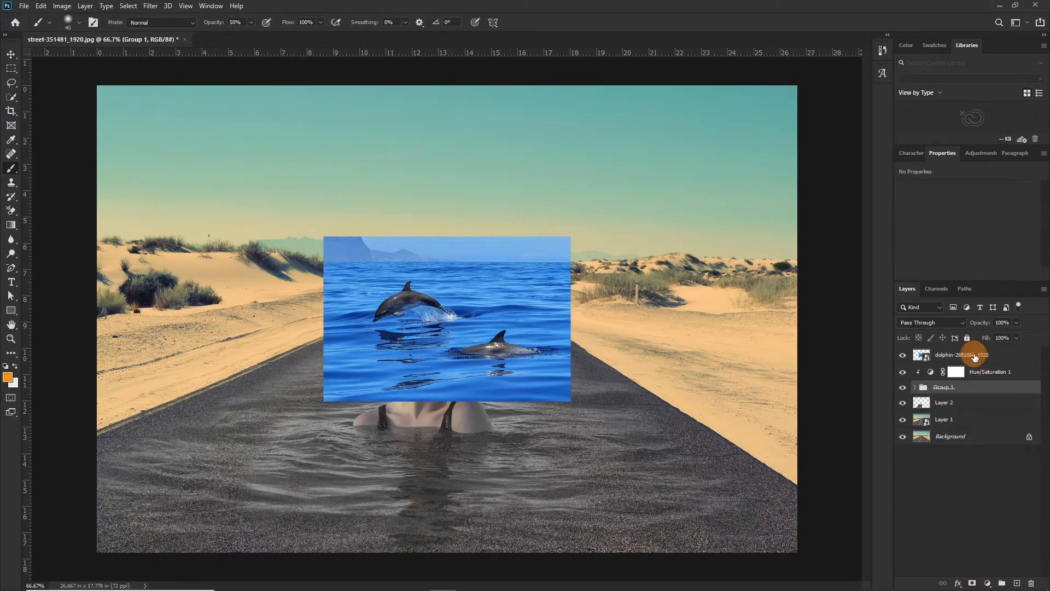
- Add a layer mask to the dolphin-2691864_1920 layer and paint black with a 300 px brush over the leaping dolphin's side
click(974, 355)
click(972, 583)
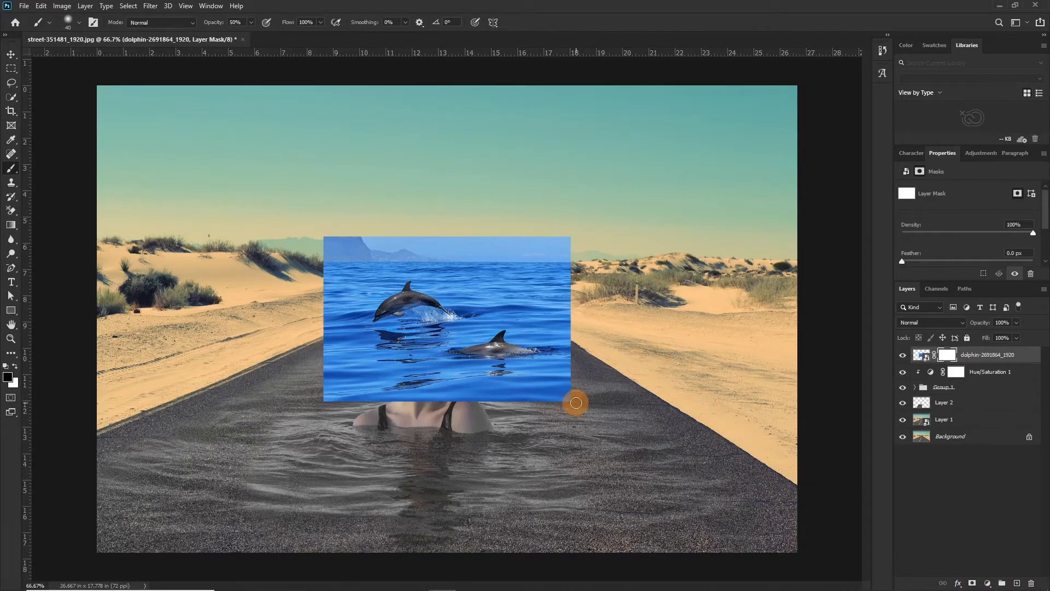
key(bracketright)
key(bracketright)
key(bracketright)
key(bracketright)
key(bracketright)
key(bracketright)
key(bracketright)
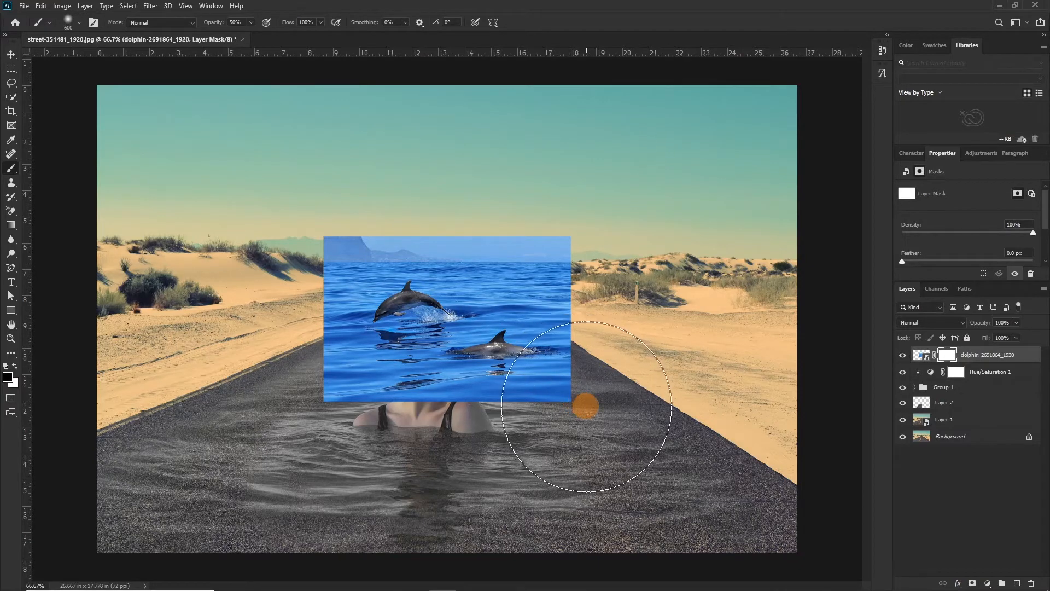
key(bracketleft)
key(bracketleft)
key(bracketleft)
mouse_move(313, 260)
mouse_down()
mouse_move(349, 265)
mouse_move(363, 247)
mouse_move(381, 252)
mouse_move(377, 264)
mouse_move(434, 206)
mouse_up()
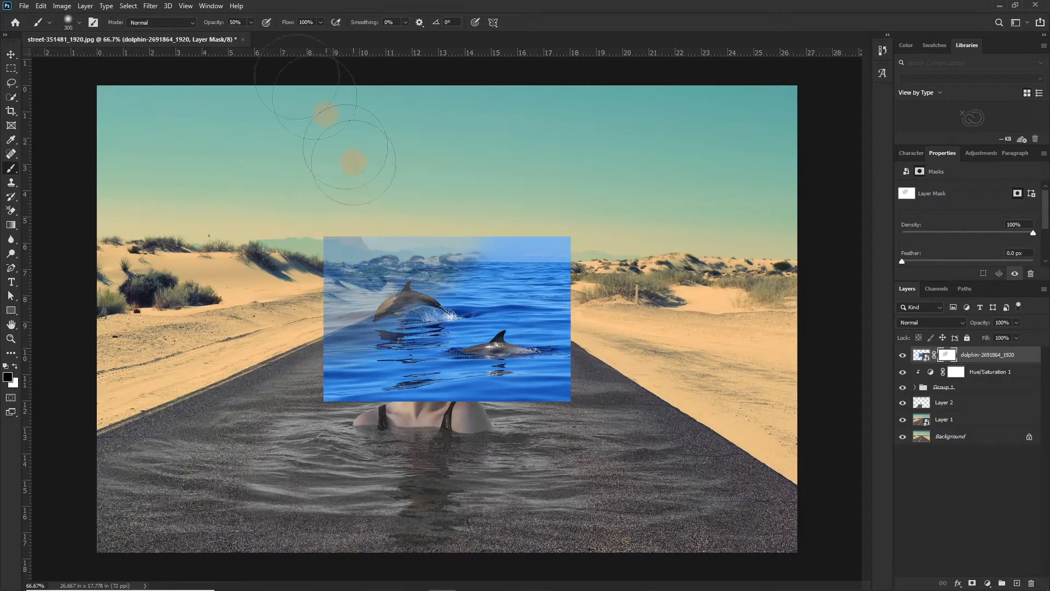
- Raise the brush opacity to 100% and mask out the dolphin photo around the swimming dolphin's fin, using a smaller brush near it
drag(212, 22, 258, 24)
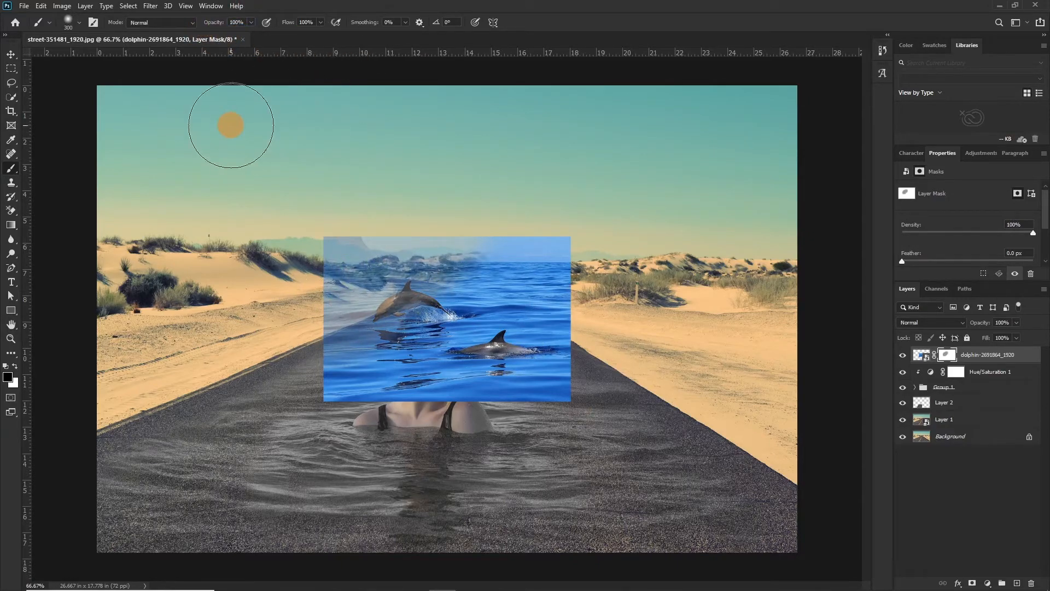
key(ctrl+plus)
key(ctrl+plus)
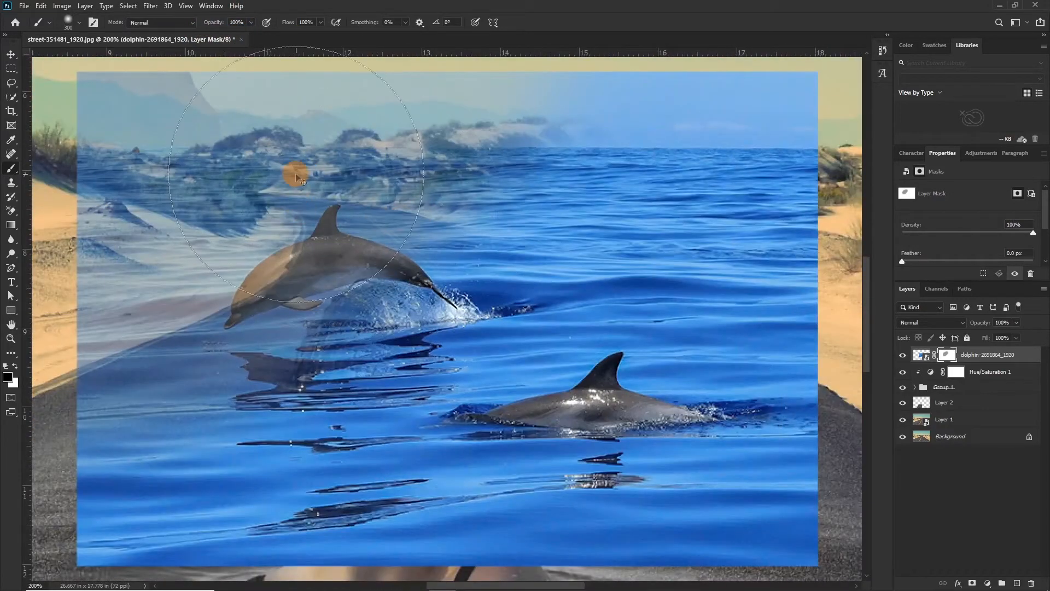
key(ctrl+minus)
mouse_move(316, 175)
mouse_down()
mouse_move(267, 401)
mouse_move(383, 415)
mouse_move(527, 85)
mouse_move(605, 195)
mouse_move(616, 222)
mouse_move(622, 509)
mouse_move(607, 431)
mouse_move(464, 454)
mouse_up()
key(bracketleft)
key(bracketleft)
key(bracketleft)
key(bracketleft)
key(bracketleft)
mouse_move(416, 314)
mouse_down()
mouse_move(396, 339)
mouse_move(427, 363)
mouse_up()
- Move the dolphin layer into Group 1 above the original layer, with Hard Light blending, and refine its mask around the fin
click(11, 54)
mouse_move(989, 356)
mouse_down()
mouse_move(994, 373)
mouse_move(949, 386)
mouse_move(983, 409)
mouse_move(976, 425)
mouse_move(975, 397)
mouse_up()
click(915, 370)
click(956, 404)
drag(530, 368, 540, 391)
key(ctrl+z)
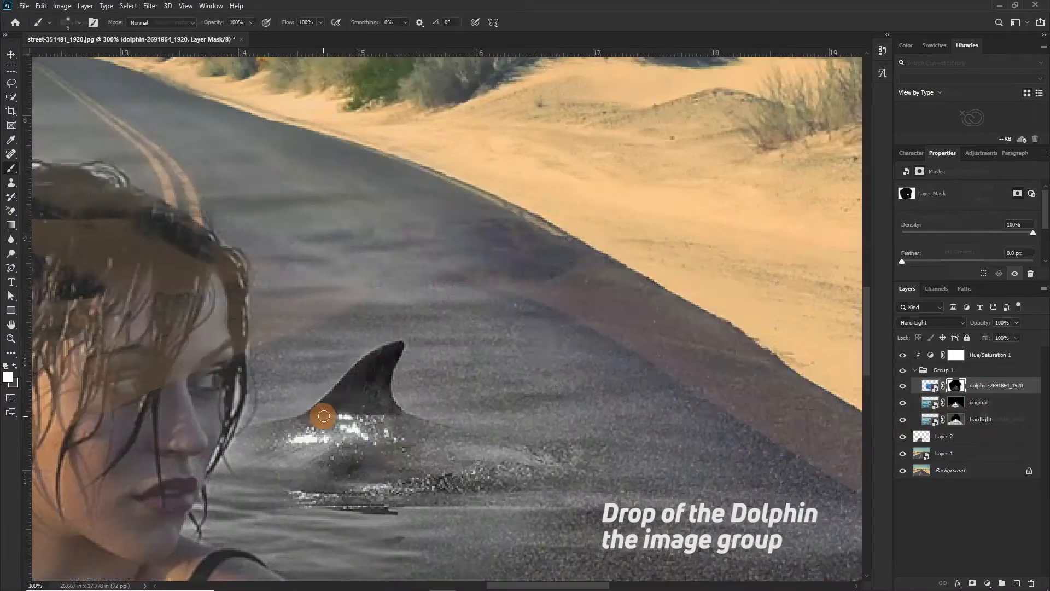
- Duplicate the dolphin-2691864_1920 layer, flip the copy horizontally and move its fin to the other side of the woman
key(ctrl+1)
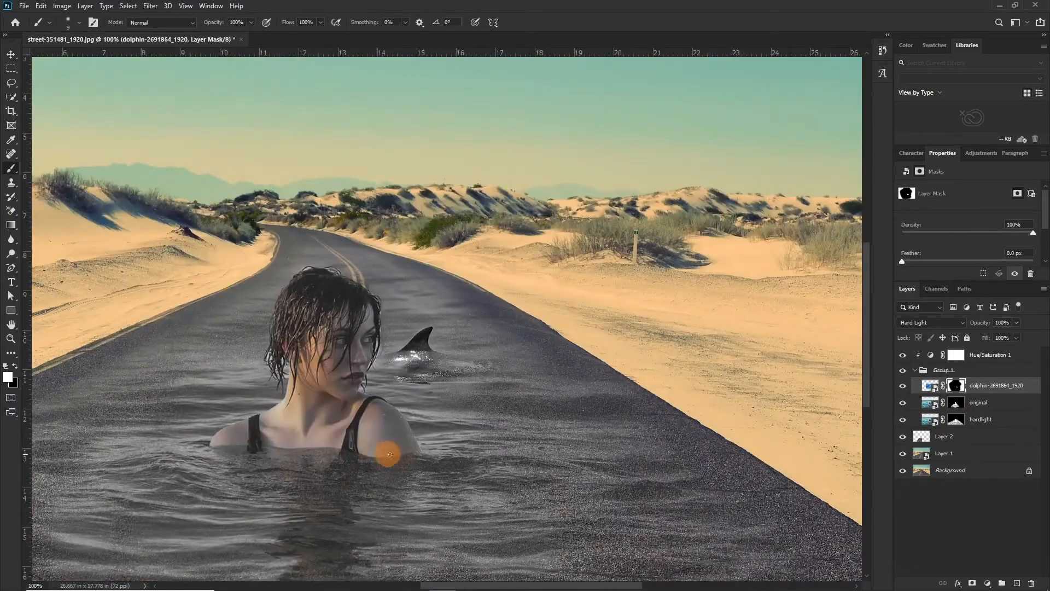
key(v)
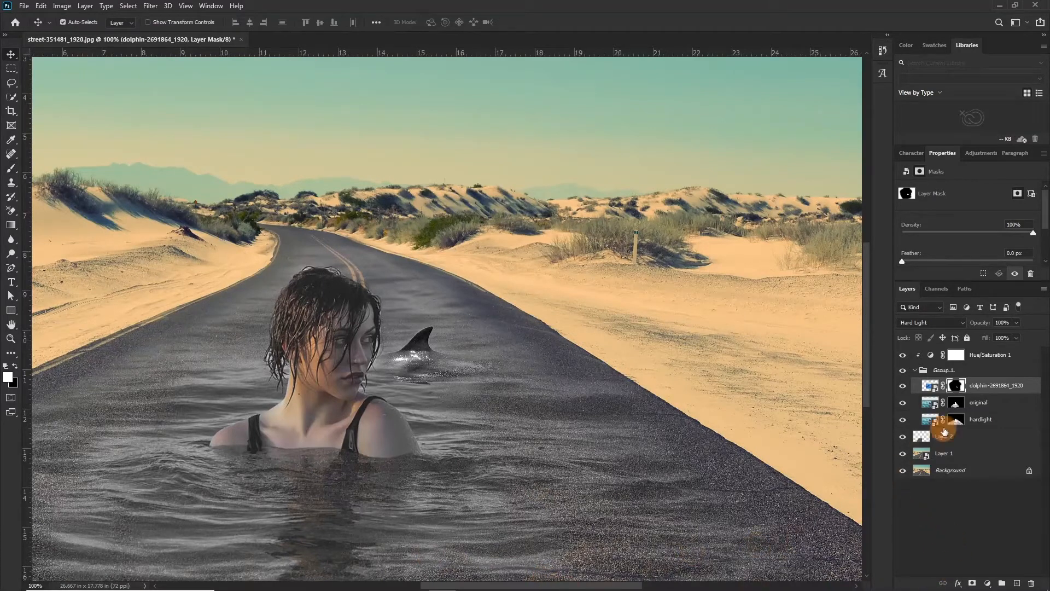
drag(419, 586, 453, 454)
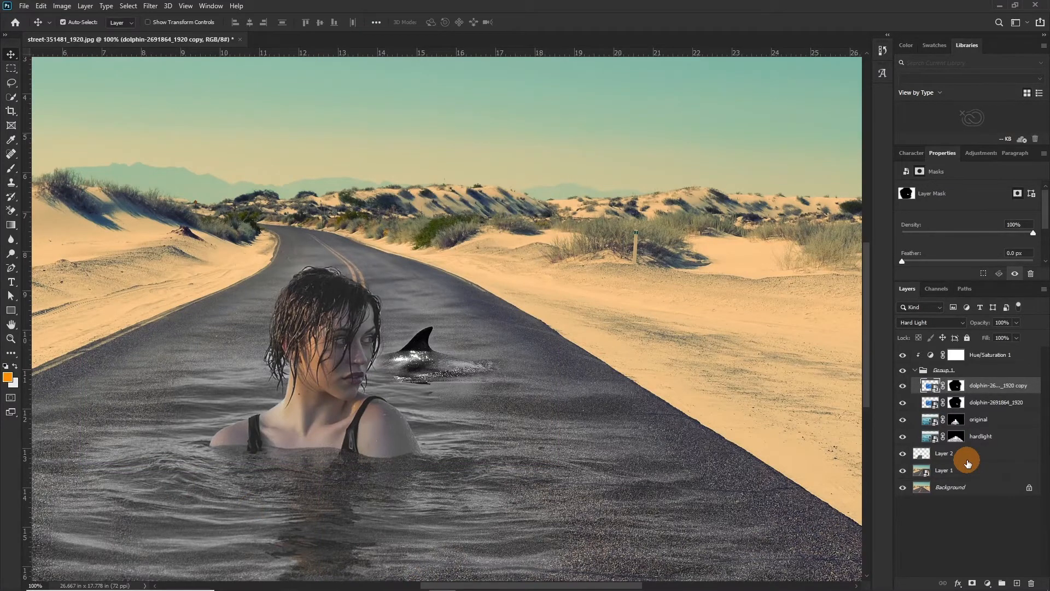
click(39, 7)
mouse_move(62, 255)
click(208, 427)
drag(230, 389, 561, 504)
- Duplicate the flipped fin layer, flip the new copy horizontally and position it in the water beside the woman's shoulder
key(ctrl+j)
click(41, 7)
mouse_move(60, 255)
click(207, 427)
drag(723, 468, 514, 452)
key(ctrl+minus)
key(ctrl+minus)
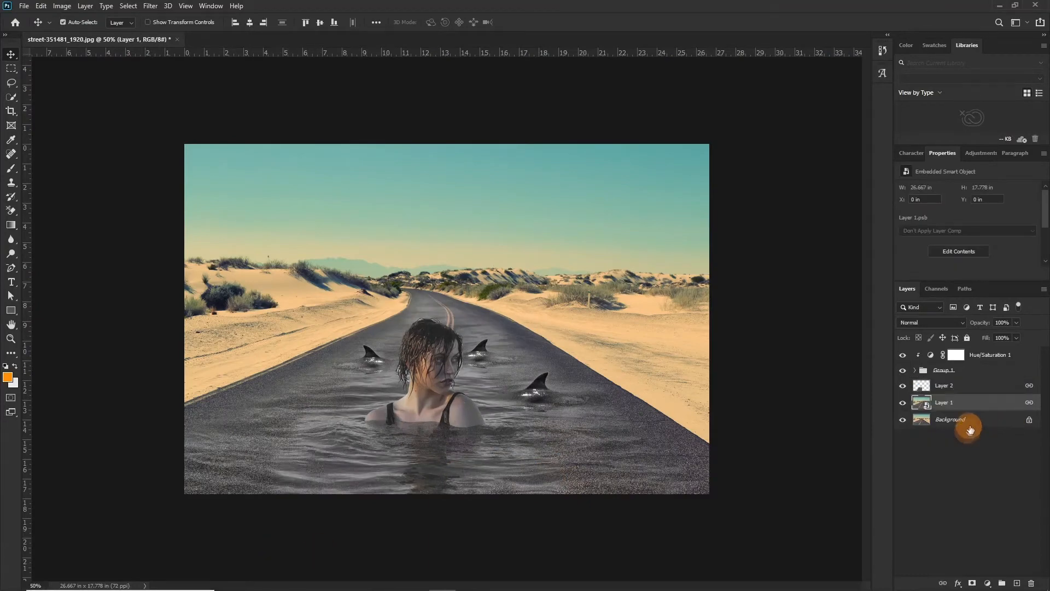
- Add a Gradient Overlay to Layer 1 using the Black, White gradient in Soft Light at 41% opacity
double_click(995, 410)
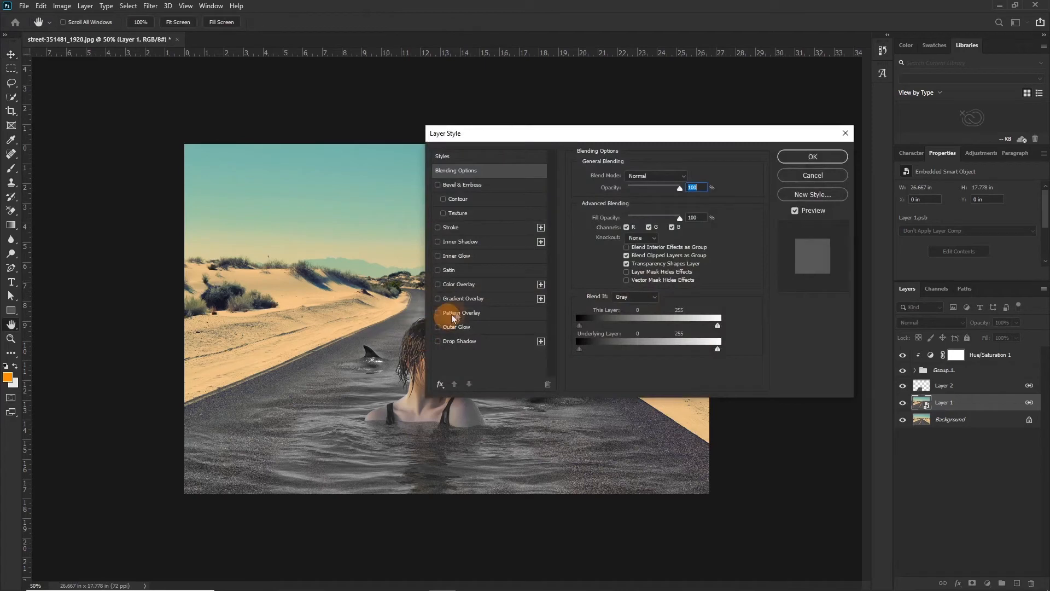
click(438, 299)
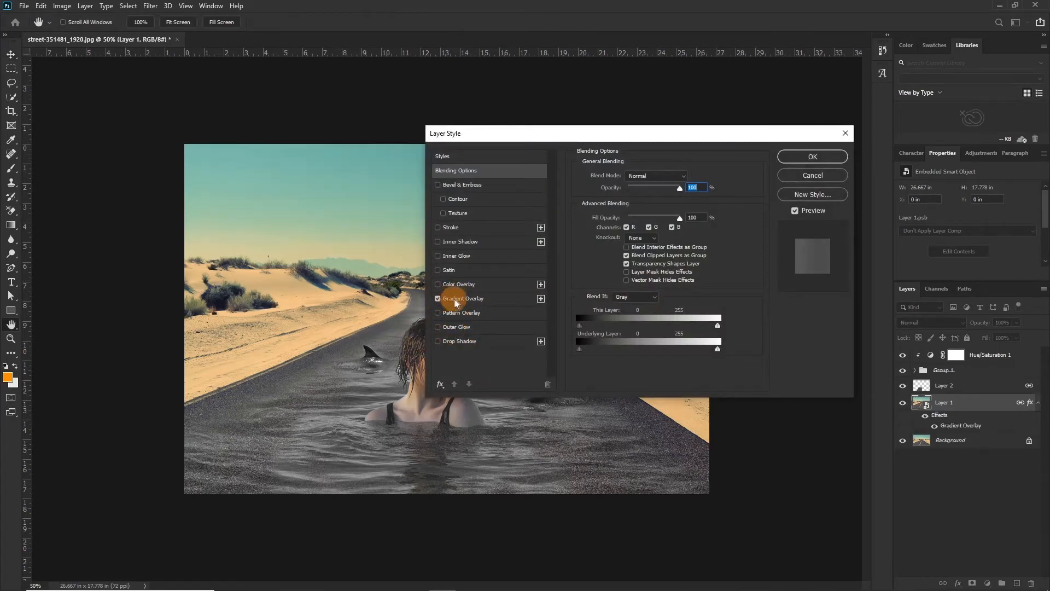
click(465, 302)
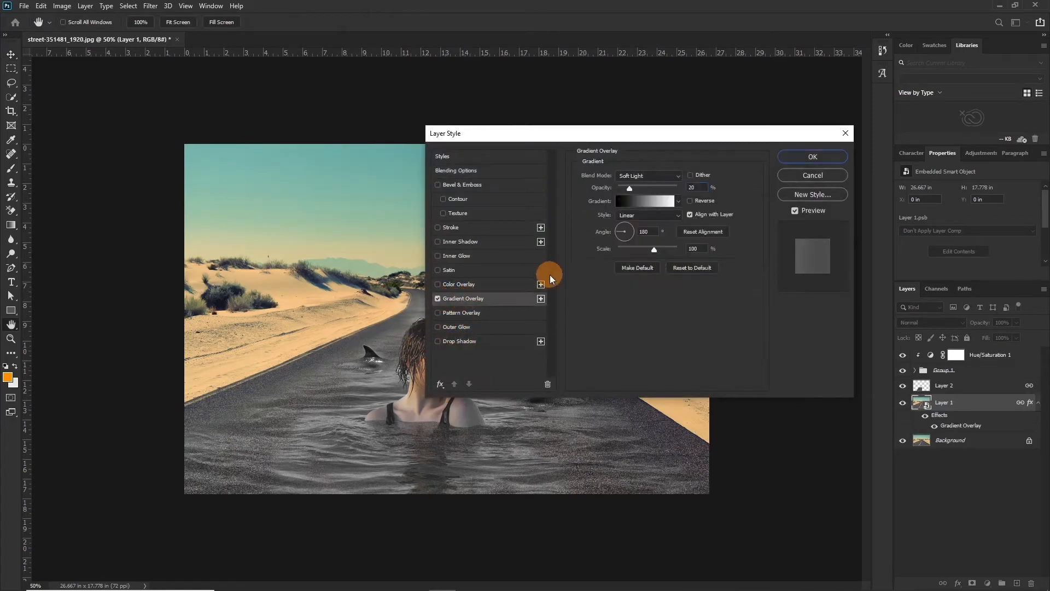
click(645, 202)
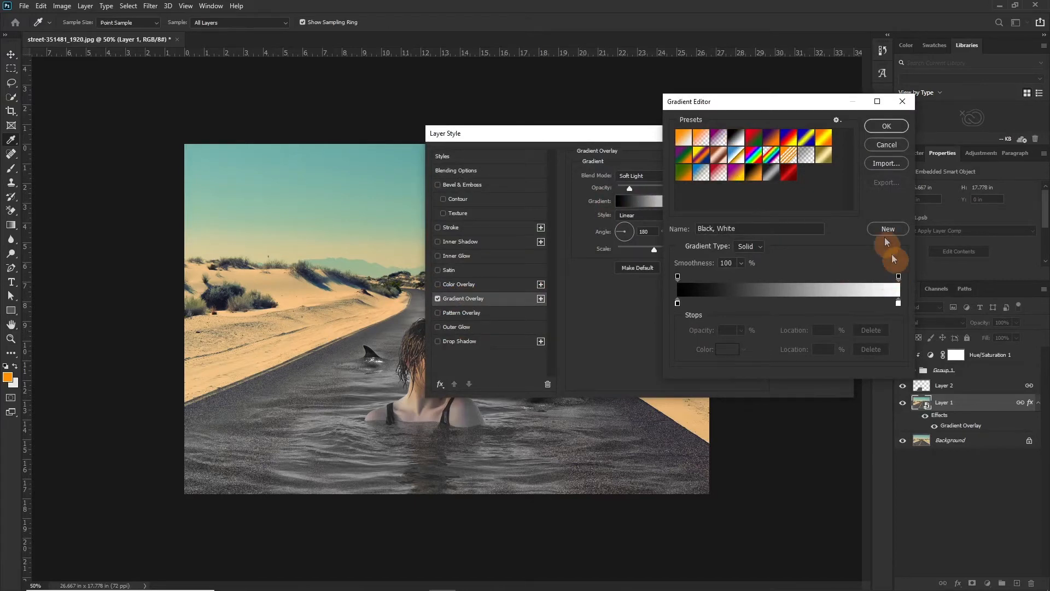
click(887, 126)
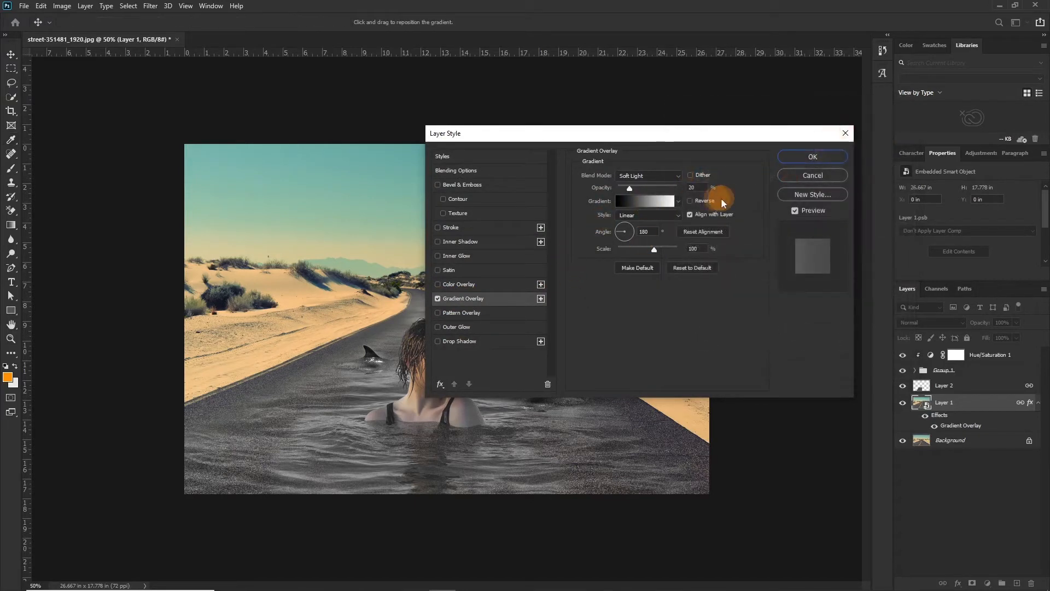
drag(632, 190, 640, 189)
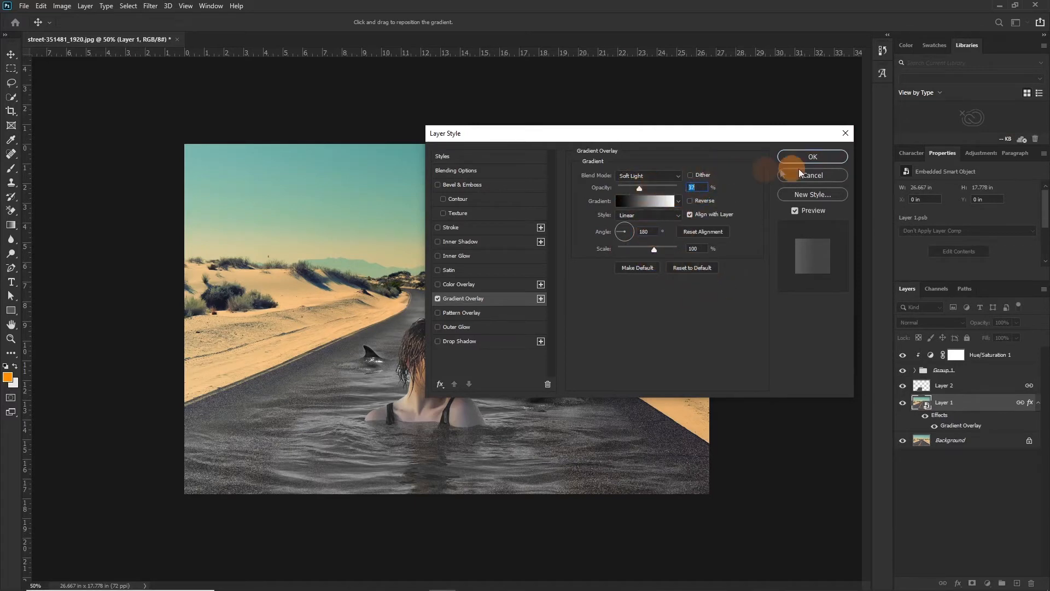
drag(639, 188, 643, 190)
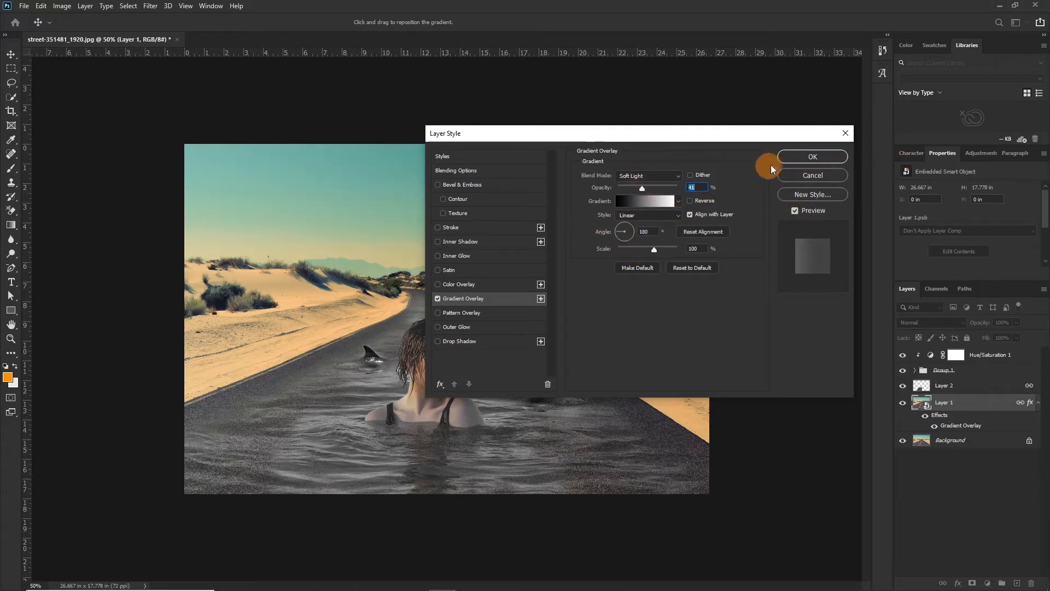
click(811, 157)
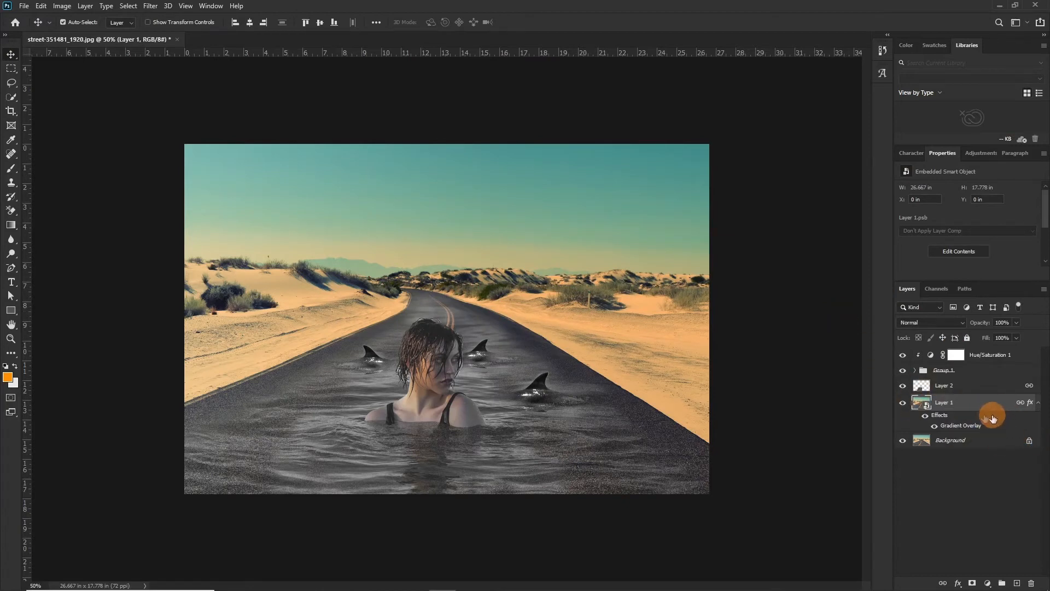
- Apply a Gaussian Blur smart filter with a radius of about 9 pixels to Layer 1
click(152, 8)
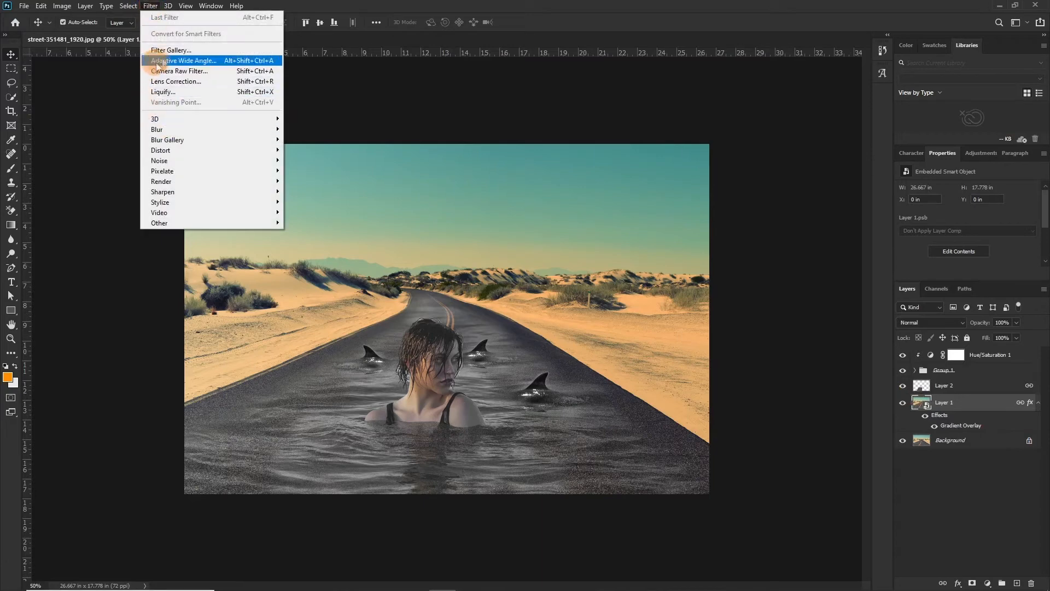
mouse_move(178, 131)
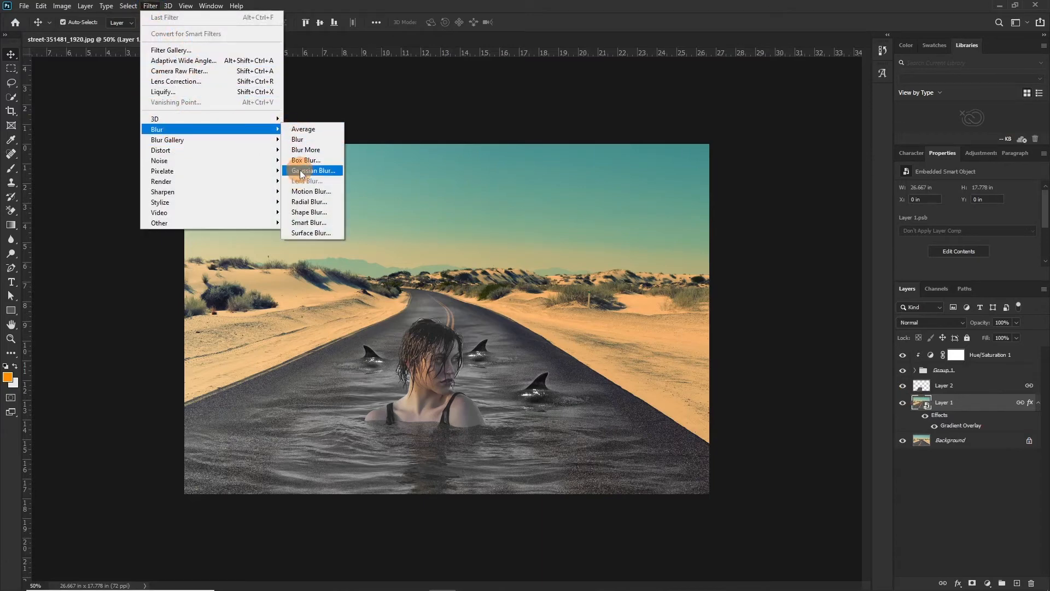
click(300, 171)
drag(672, 281, 715, 281)
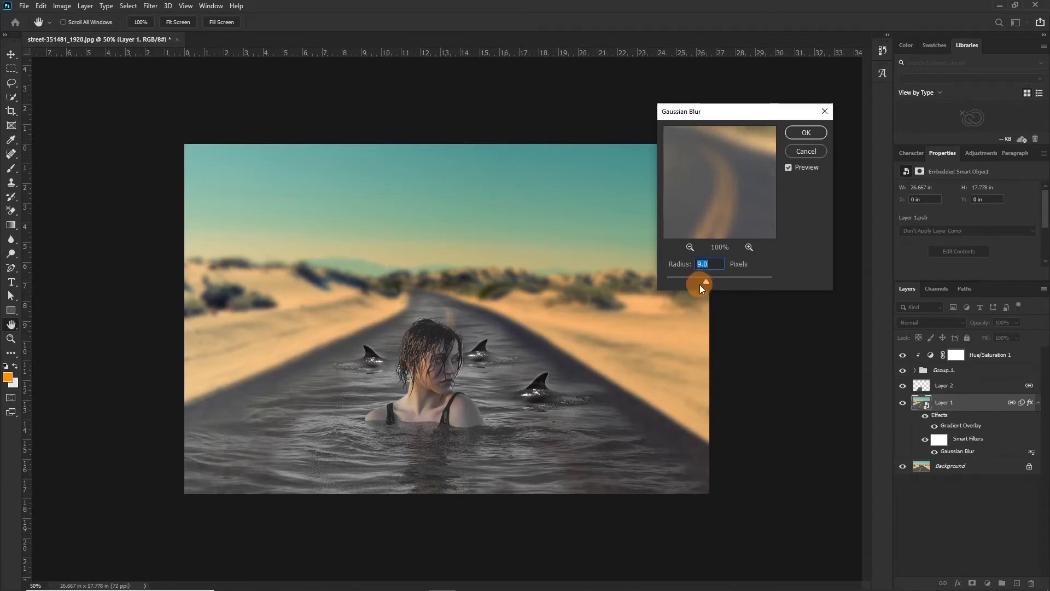
drag(702, 285, 701, 281)
click(806, 131)
click(806, 130)
click(922, 402)
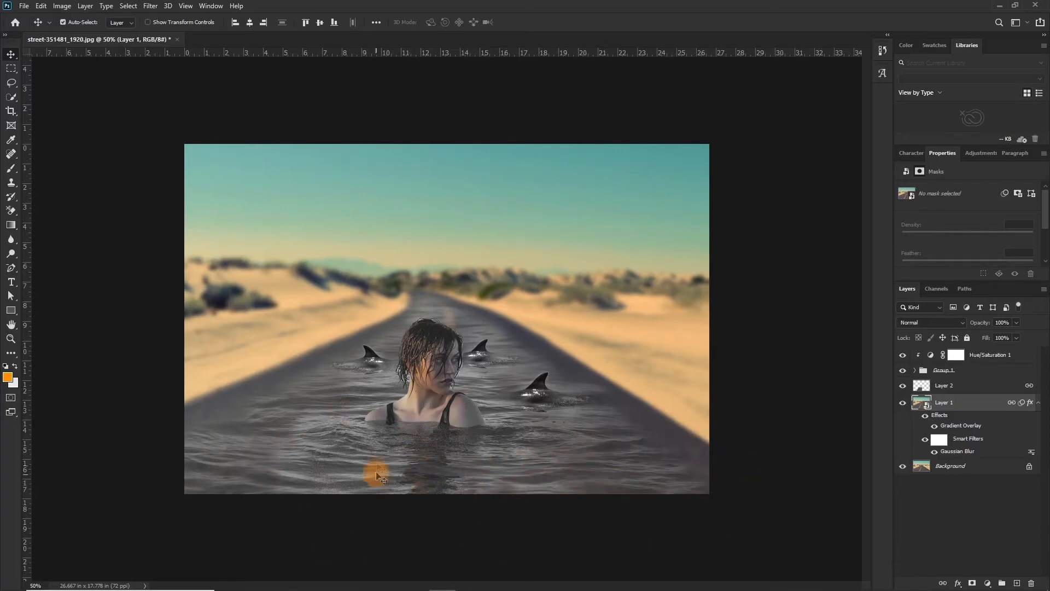
- Paint black on Layer 1's smart filter mask over the foreground road and water with a 500 px brush at 59% opacity
click(941, 441)
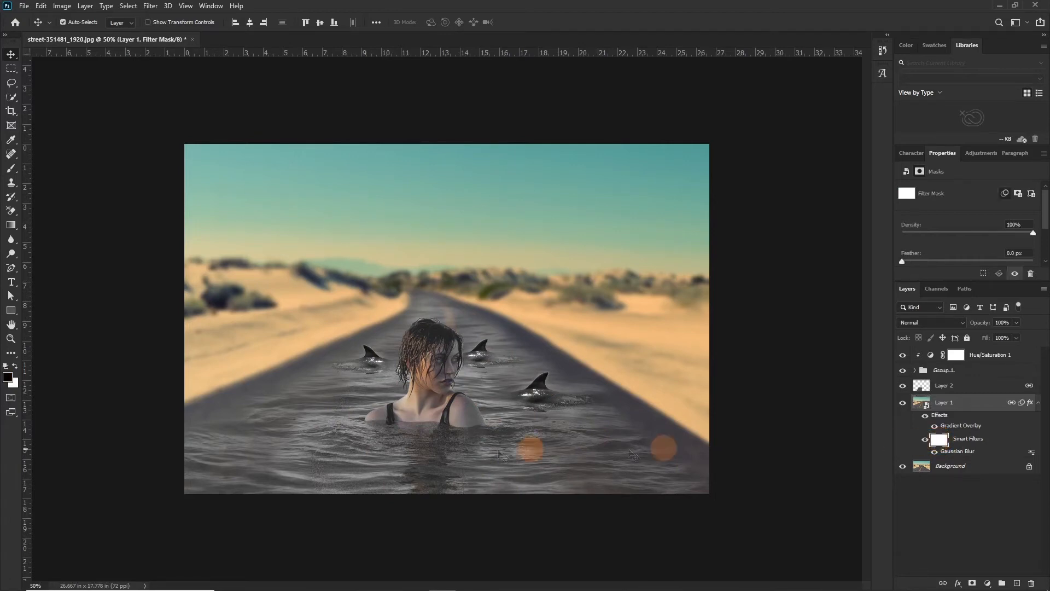
key(b)
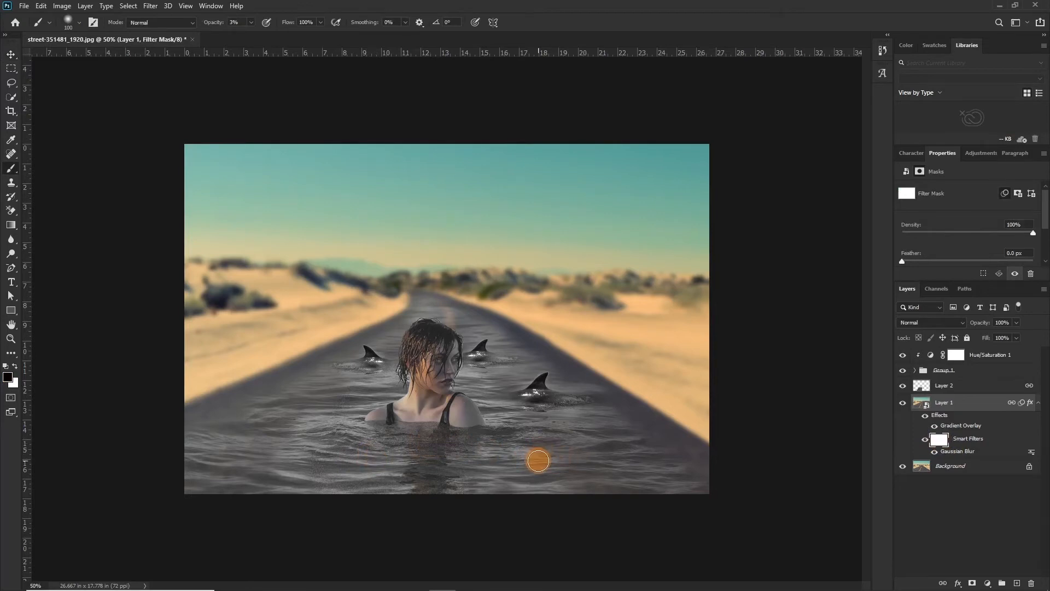
key(bracketright)
key(bracketright)
key(bracketright)
key(bracketright)
key(bracketright)
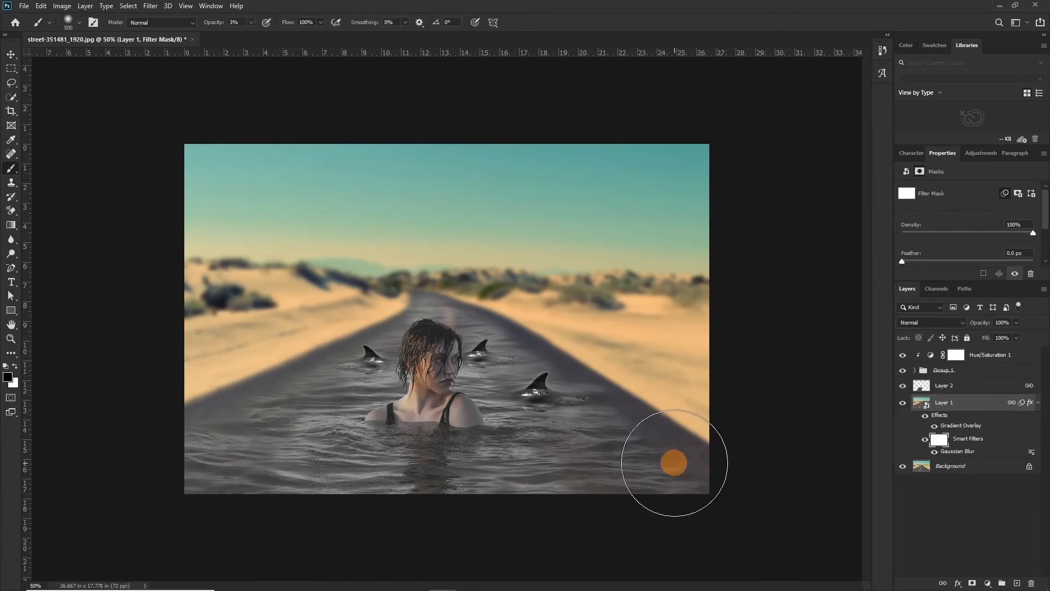
mouse_move(675, 448)
mouse_down()
mouse_move(630, 485)
mouse_move(535, 496)
mouse_move(680, 463)
mouse_up()
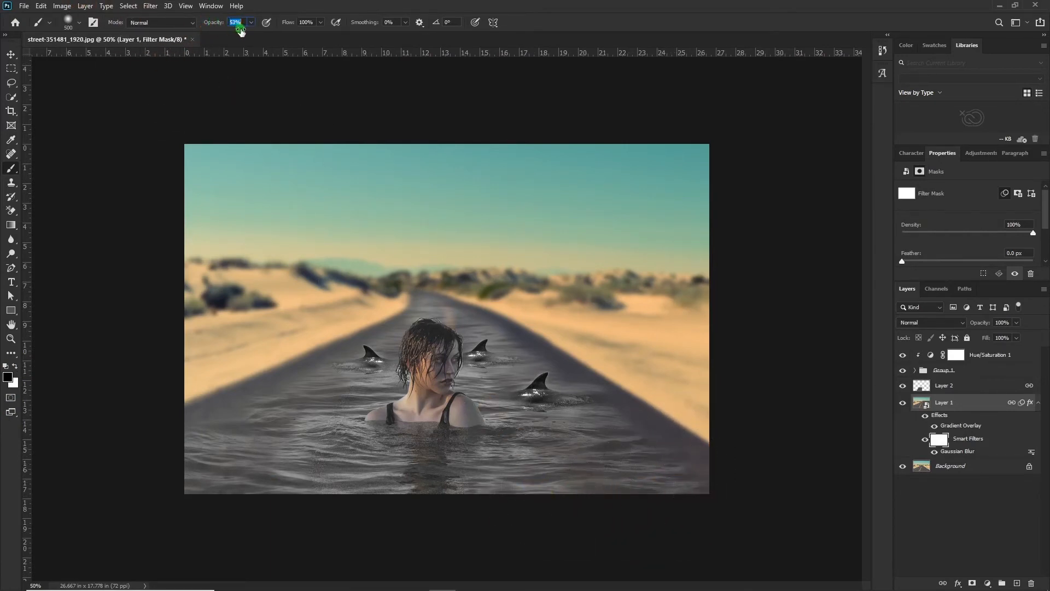
mouse_move(729, 494)
mouse_down()
mouse_move(422, 499)
mouse_move(339, 484)
mouse_up()
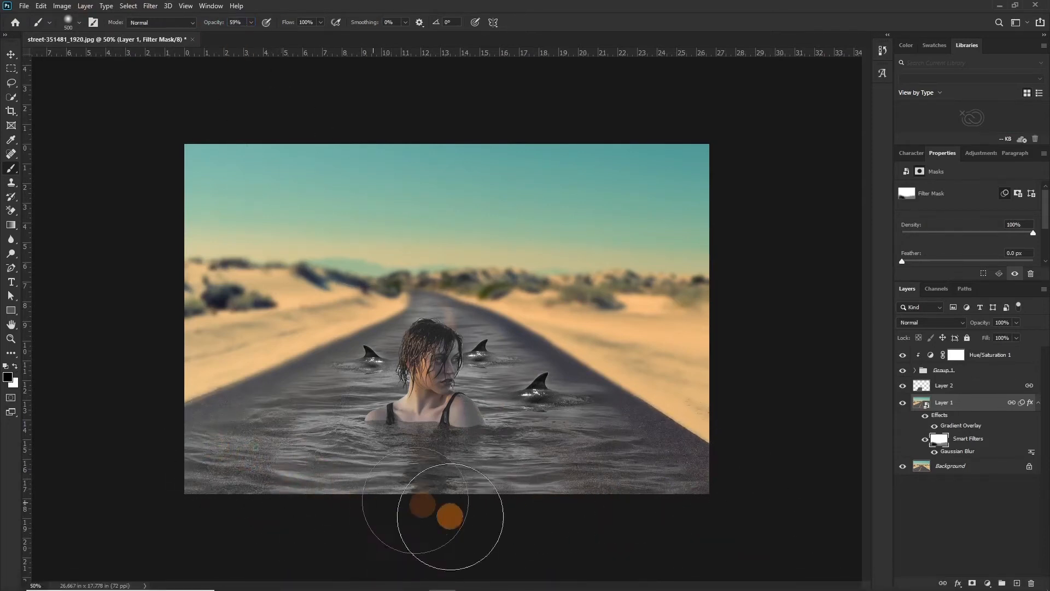
mouse_move(486, 510)
mouse_down()
mouse_move(339, 510)
mouse_move(379, 459)
mouse_up()
- Paint black on Layer 1's filter mask across the water around the woman with a smaller brush at 43% opacity
key(bracketleft)
key(bracketleft)
key(bracketleft)
key(bracketleft)
key(bracketleft)
key(bracketleft)
key(bracketleft)
key(bracketleft)
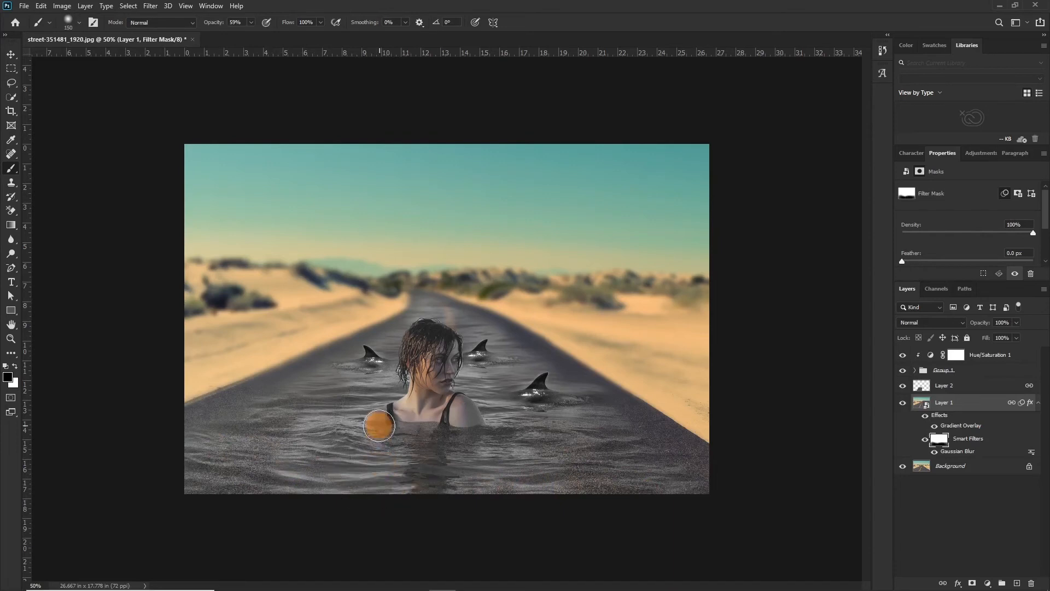
drag(216, 29, 207, 28)
drag(552, 414, 374, 405)
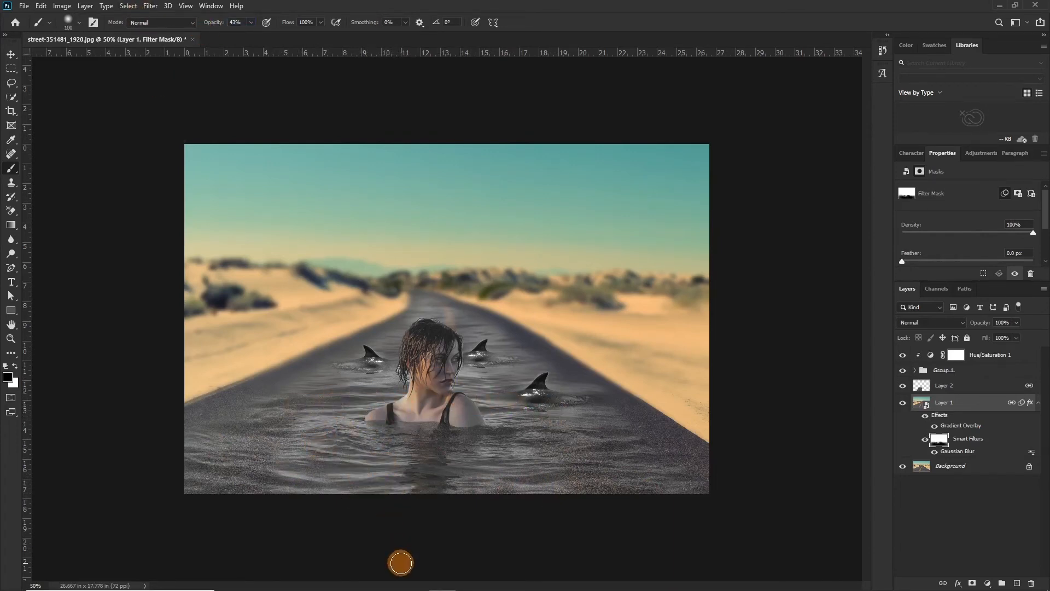
key(v)
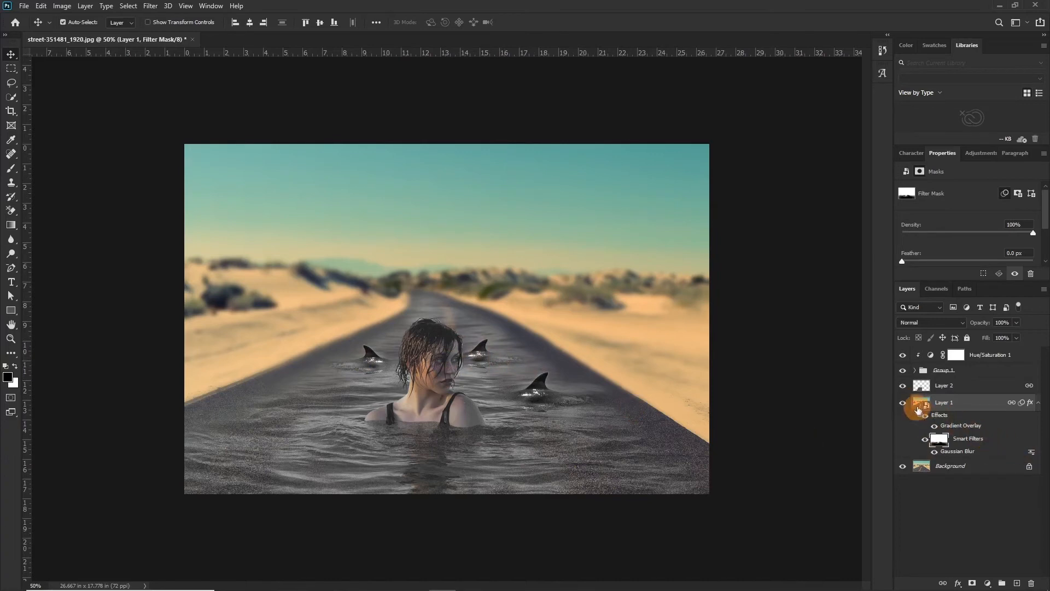
- Apply a Gaussian Blur smart filter with a radius of about 3 pixels to the dolphin-2691864_1920 copy layer in Group 1
click(916, 373)
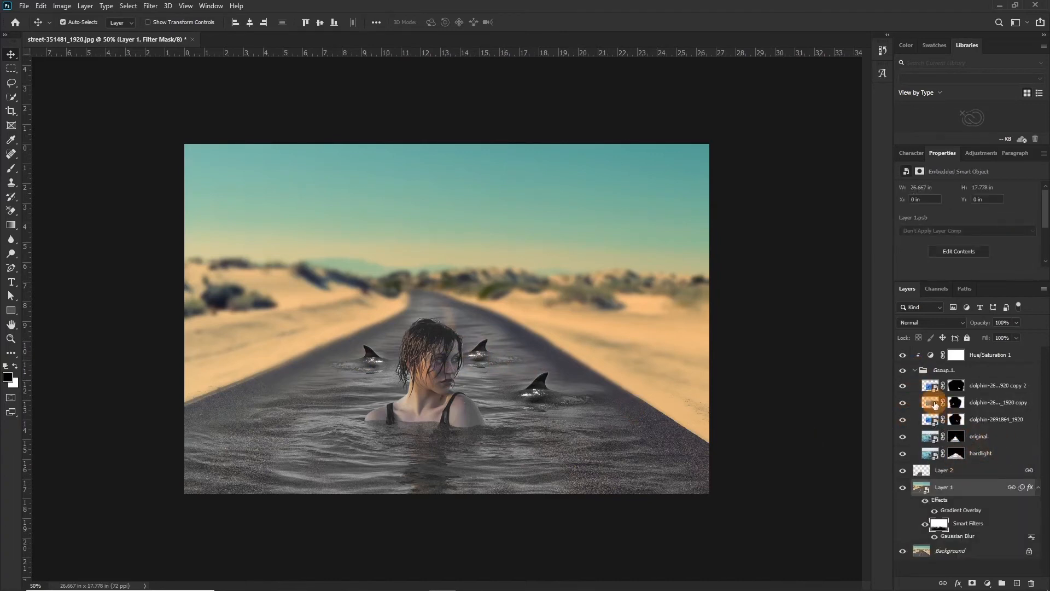
click(903, 386)
click(902, 387)
click(987, 405)
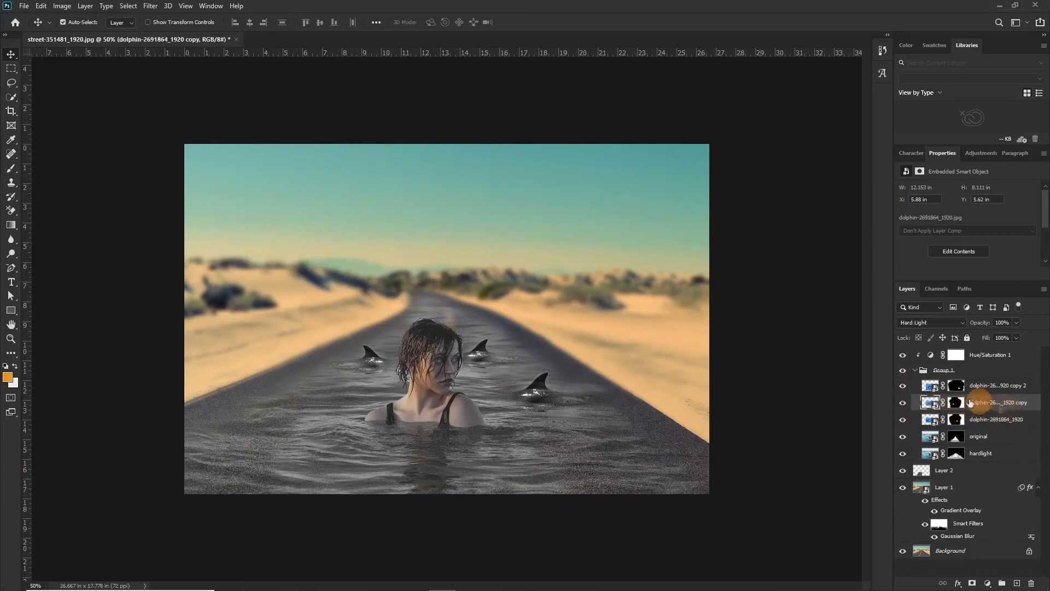
click(149, 6)
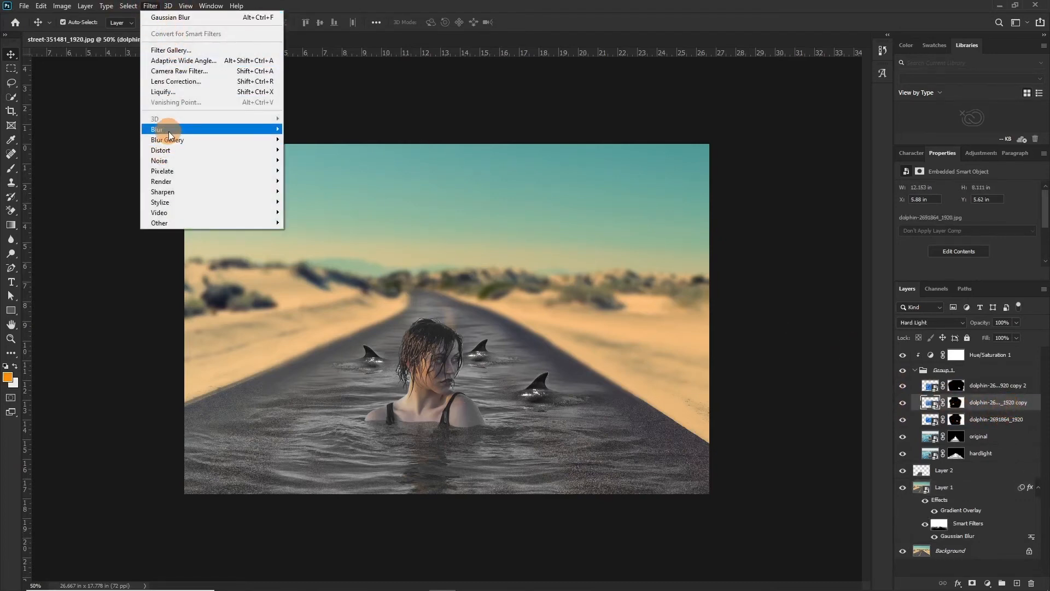
mouse_move(169, 130)
click(313, 170)
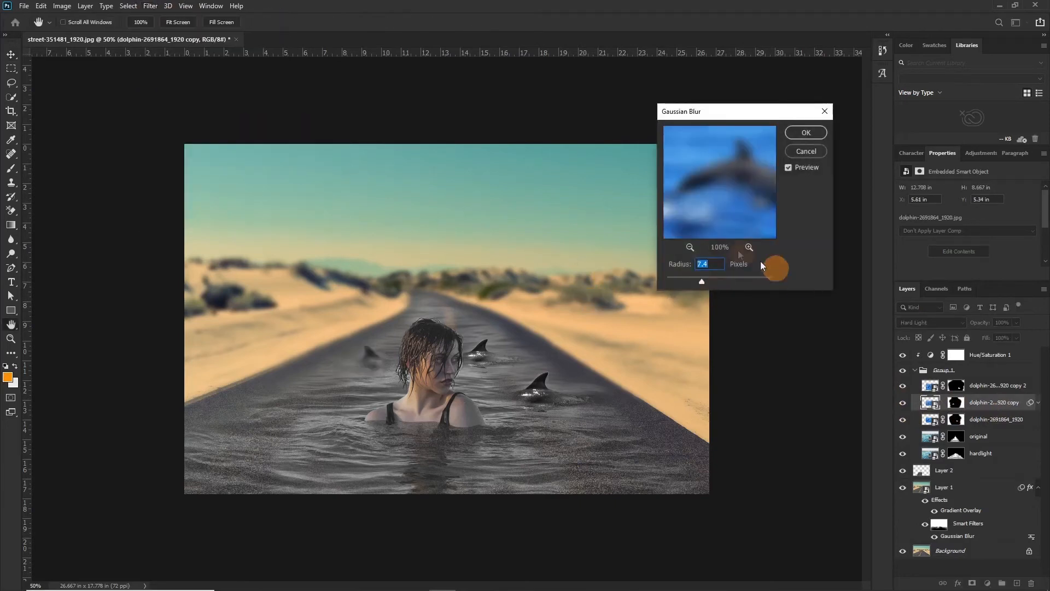
drag(702, 280, 687, 279)
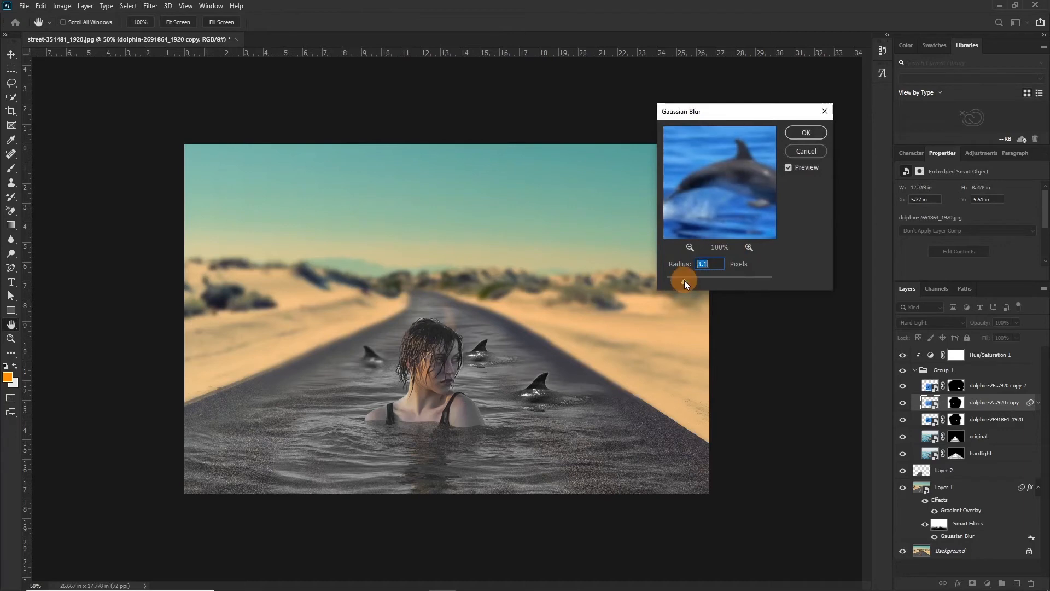
click(807, 134)
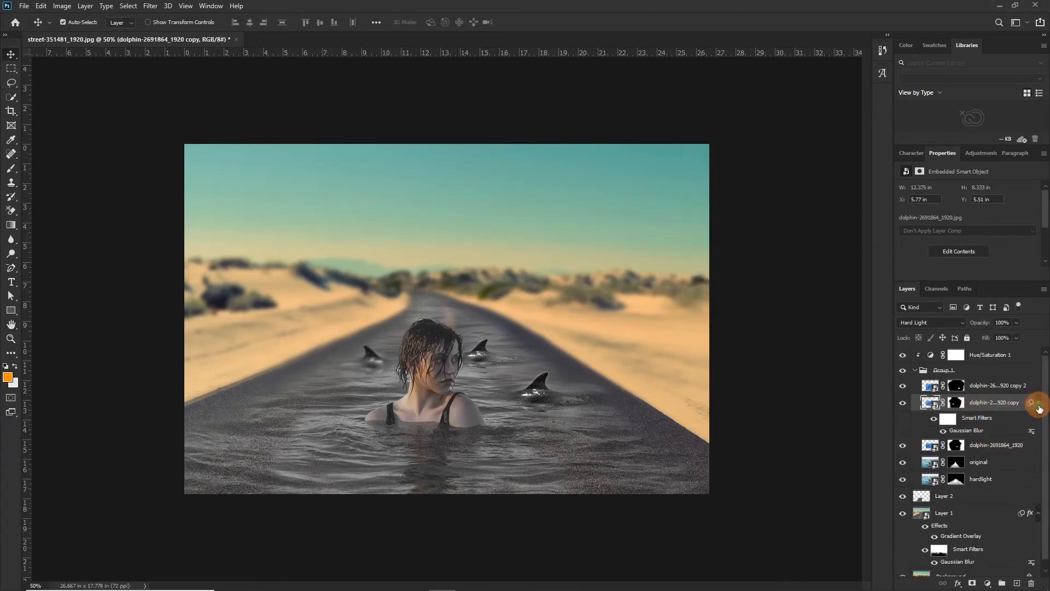
- Apply a Gaussian Blur smart filter with a 3.5-pixel radius to the dolphin-2691864_1920 layer and collapse Group 1
click(903, 385)
click(903, 385)
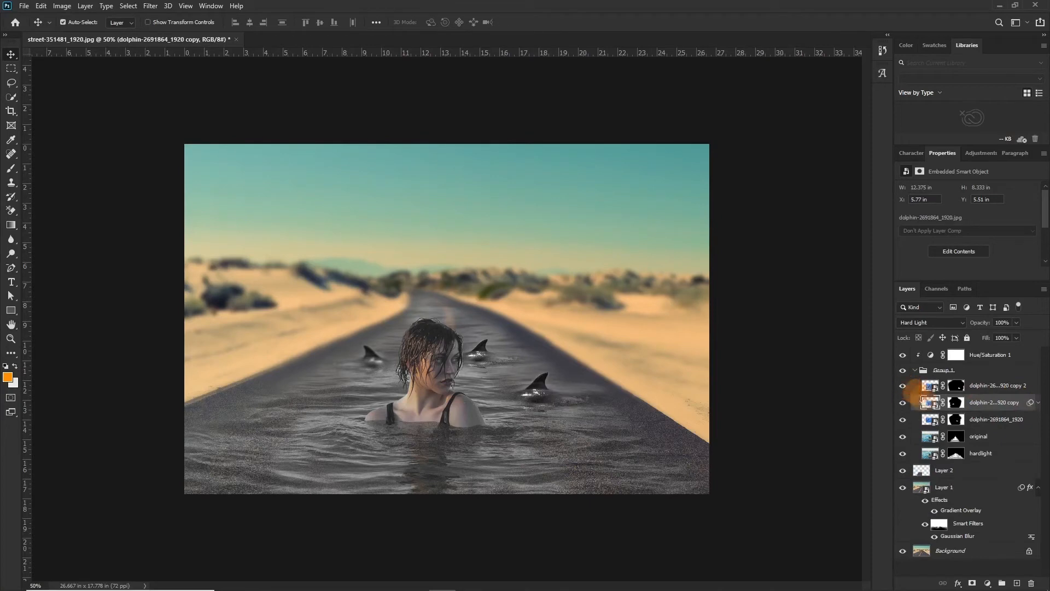
click(903, 418)
click(903, 419)
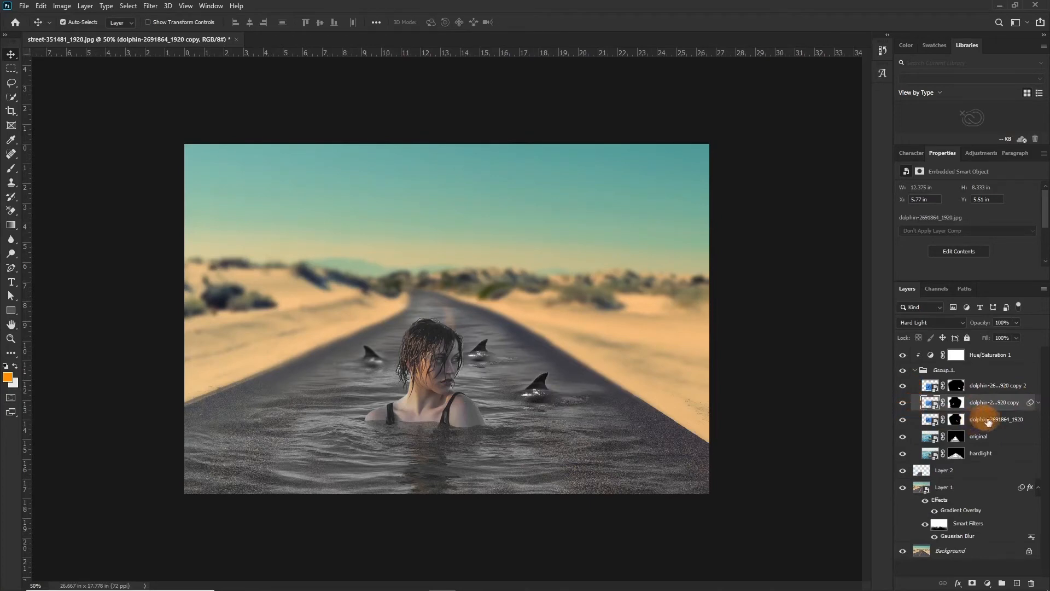
click(992, 419)
click(149, 6)
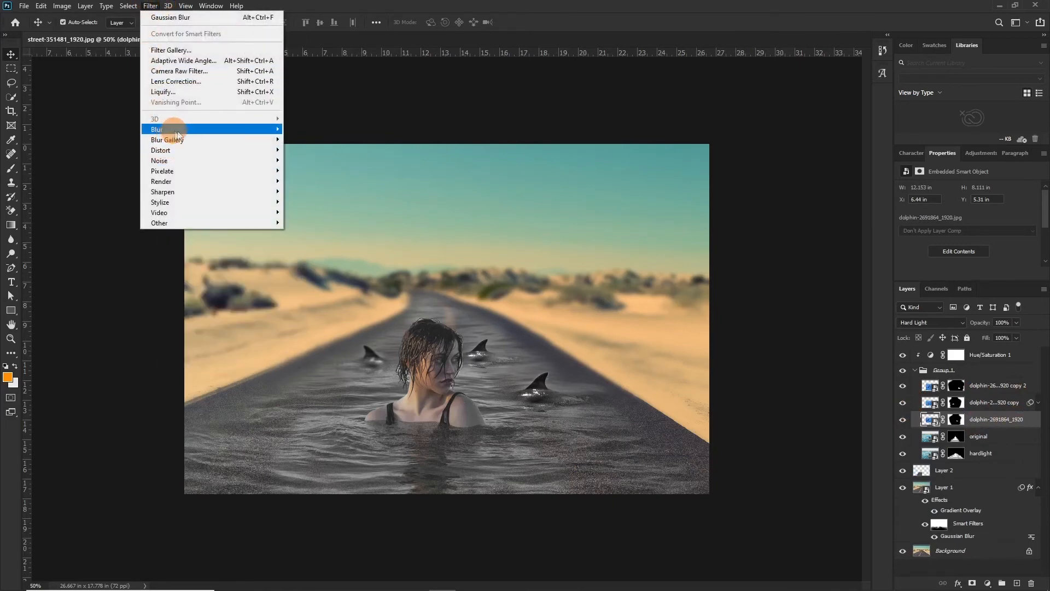
mouse_move(164, 129)
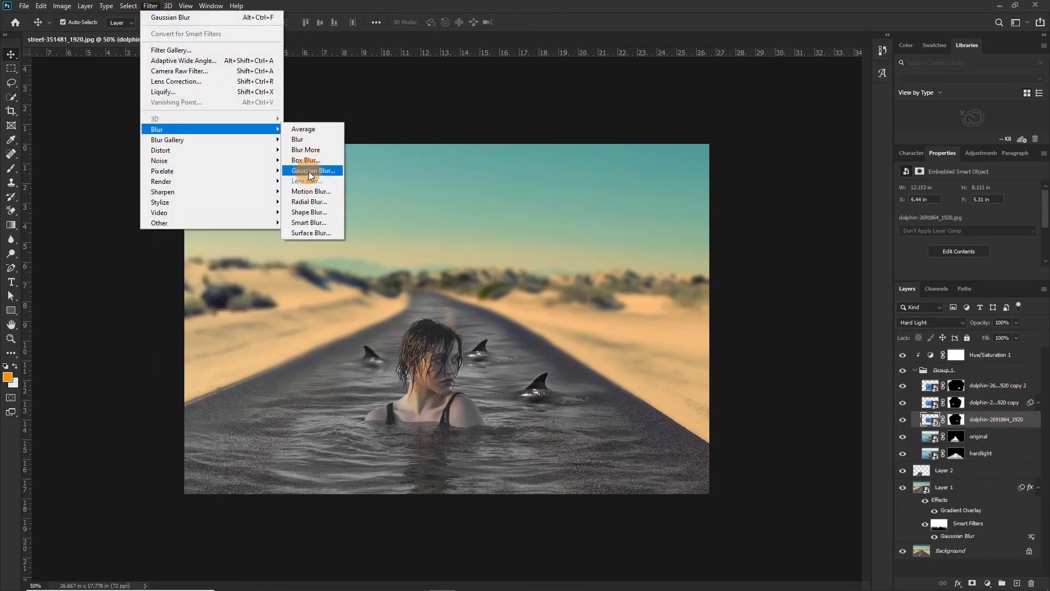
click(308, 171)
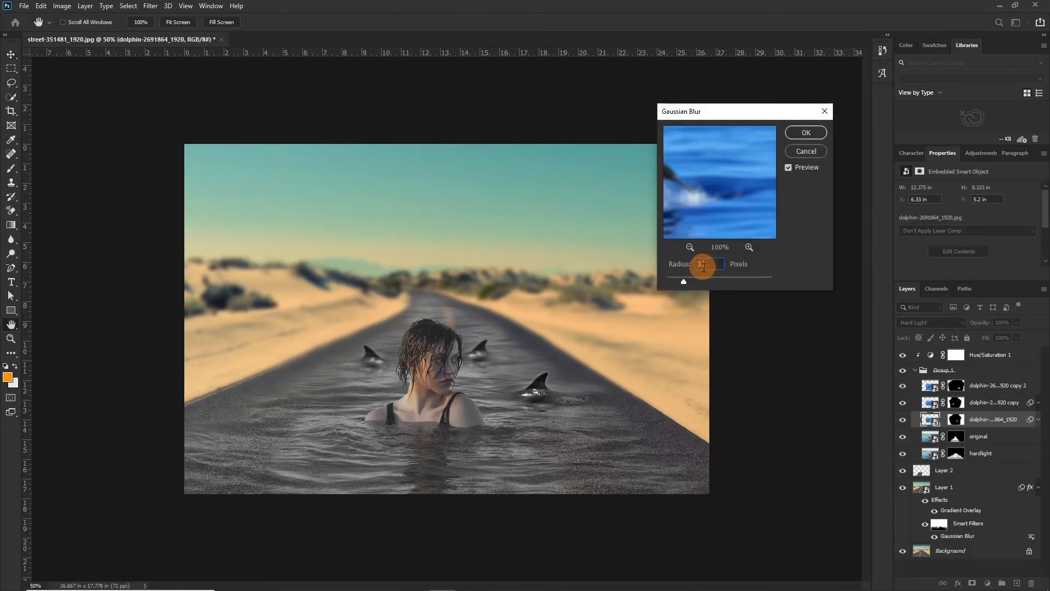
text(3.5)
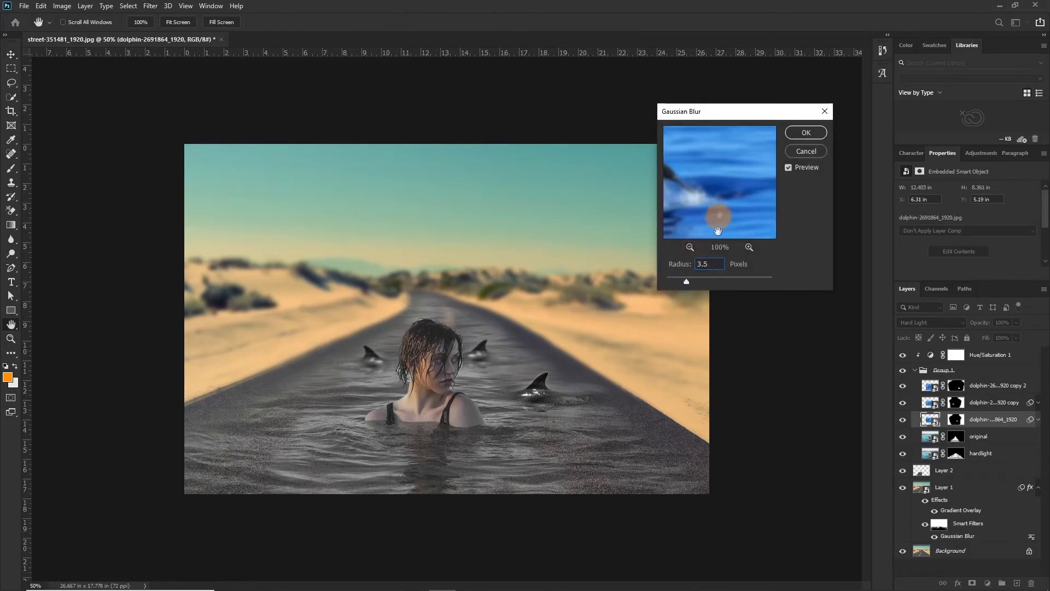
click(804, 134)
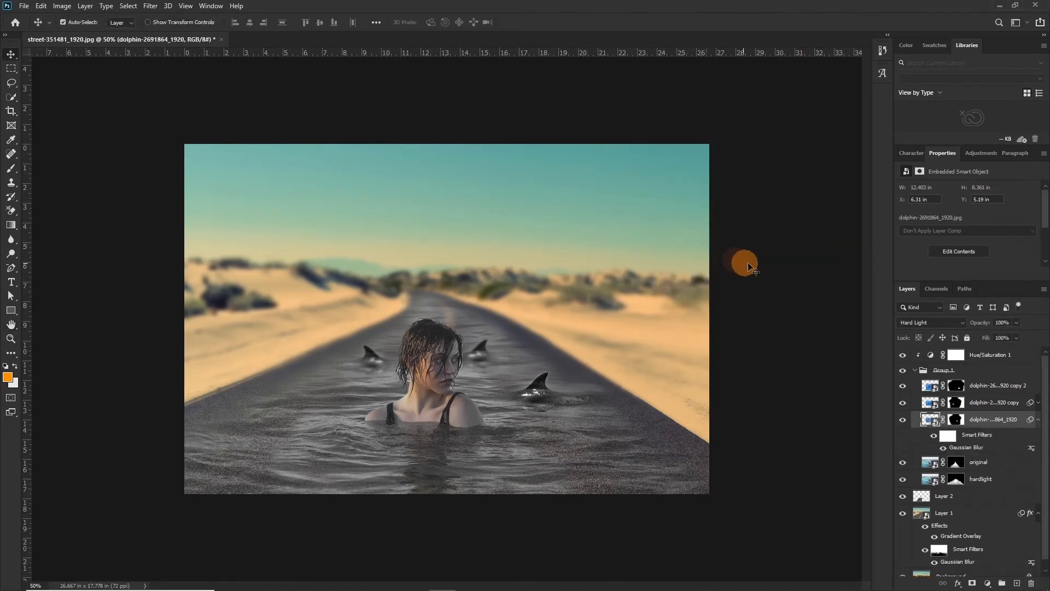
click(915, 372)
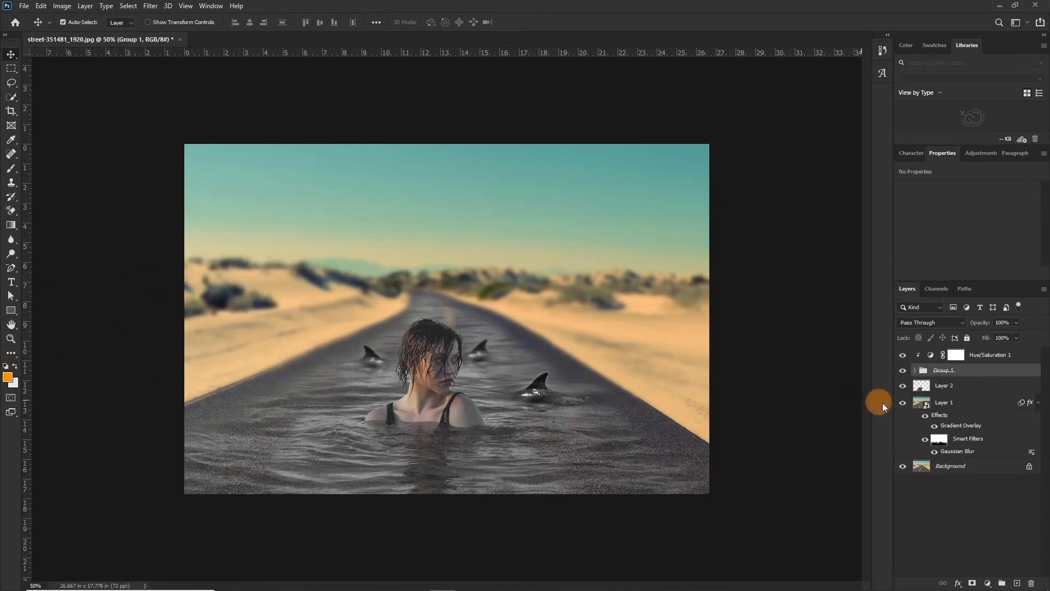
- Add a new layer above Group 1 and set the brush's foreground color to orange ff8400
click(1016, 583)
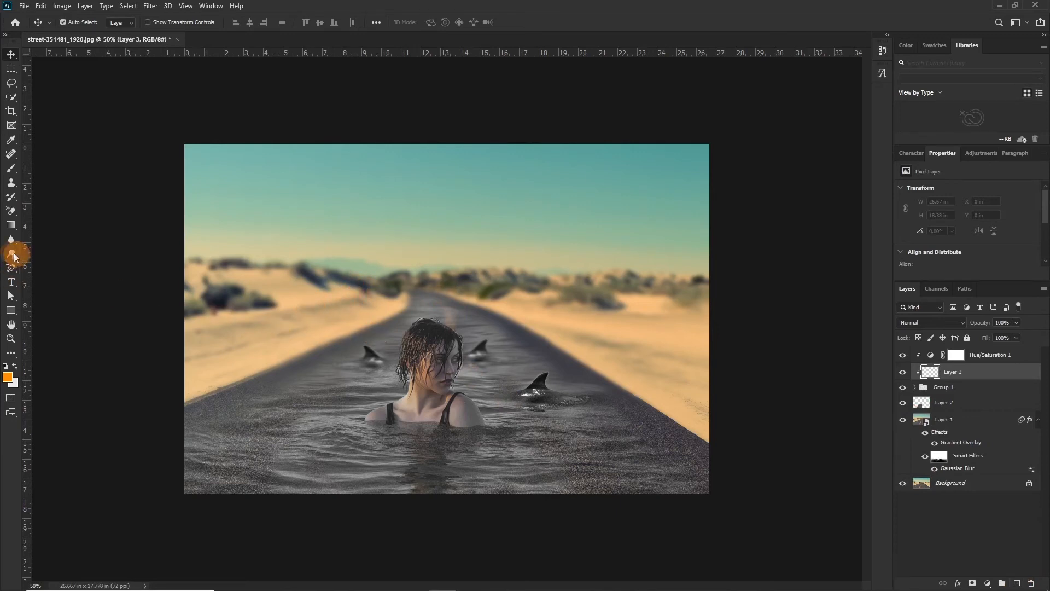
click(6, 167)
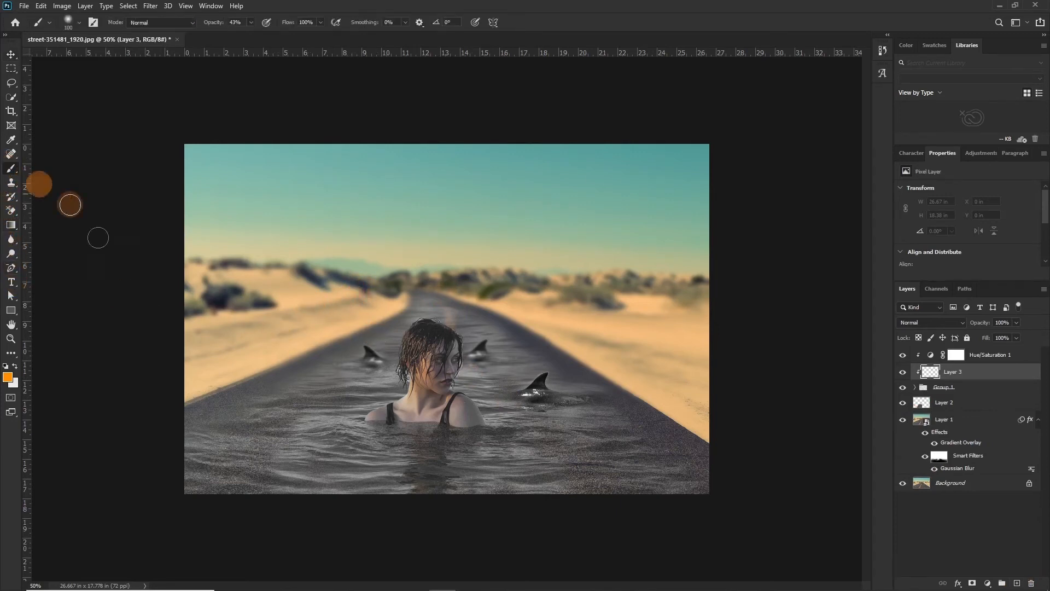
click(8, 381)
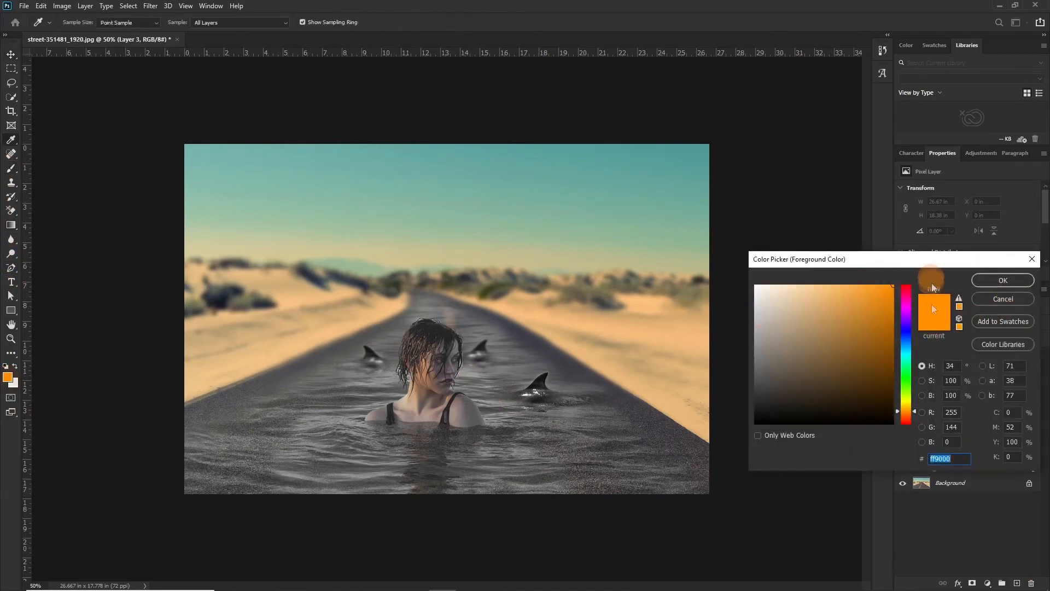
drag(915, 411, 915, 412)
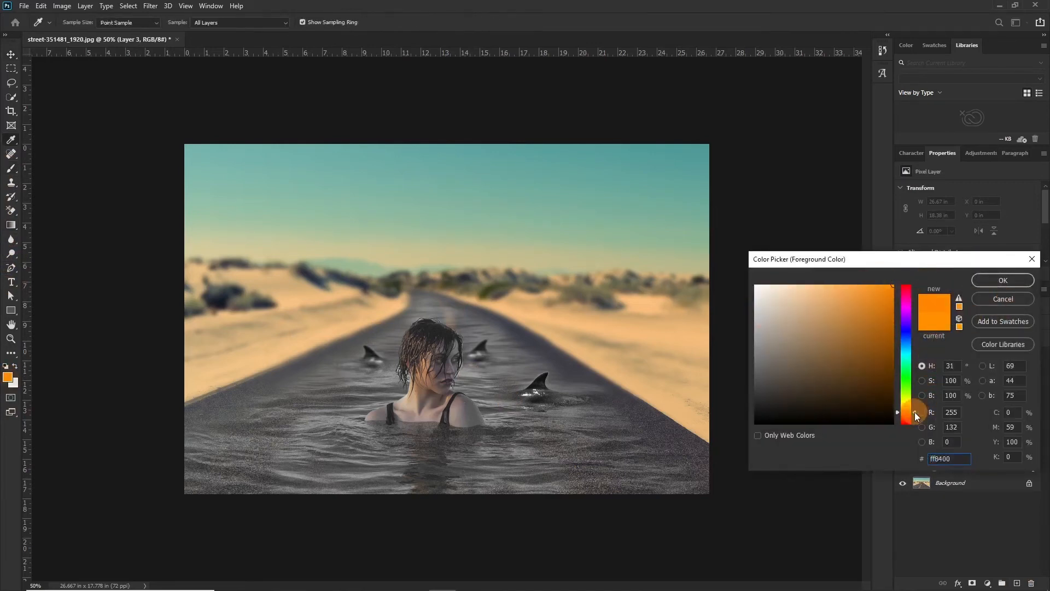
click(1003, 280)
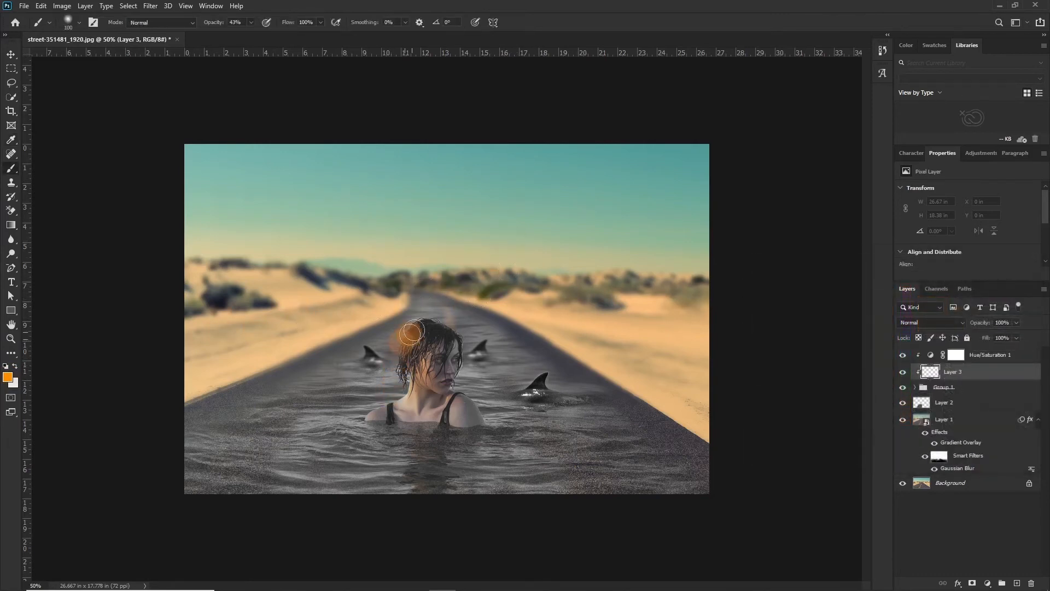
- Paint an orange glow over the dunes and sky beside the woman on Layer 3 with a 1000 px brush at 44% opacity
key(bracketright)
key(bracketright)
key(bracketright)
key(bracketright)
key(bracketright)
key(bracketright)
key(bracketright)
key(bracketright)
key(bracketright)
key(bracketright)
key(bracketright)
key(bracketright)
key(bracketright)
key(bracketright)
key(bracketright)
key(bracketright)
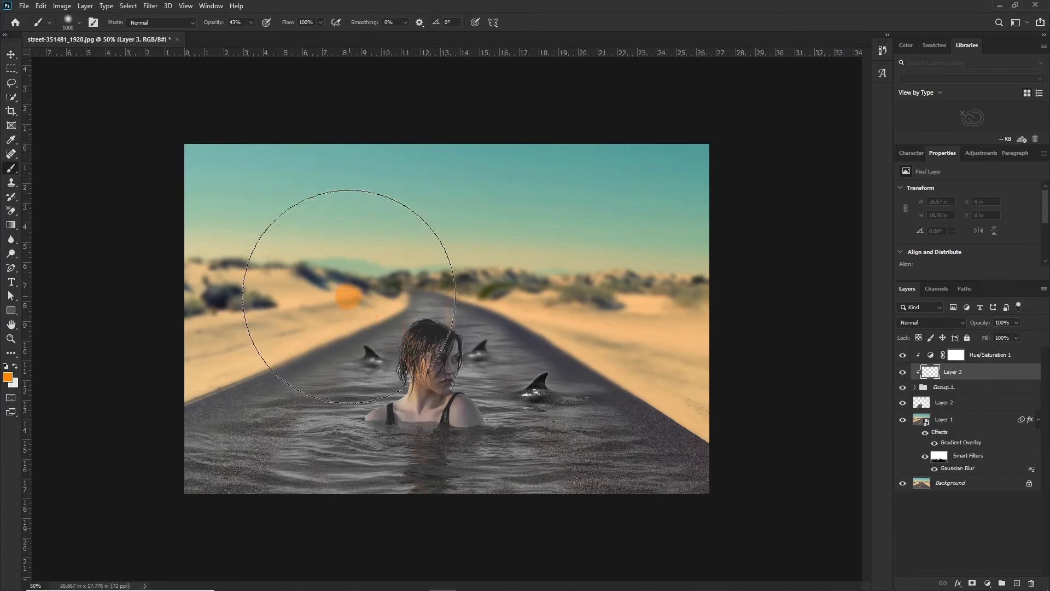
drag(216, 30, 218, 30)
drag(356, 290, 309, 239)
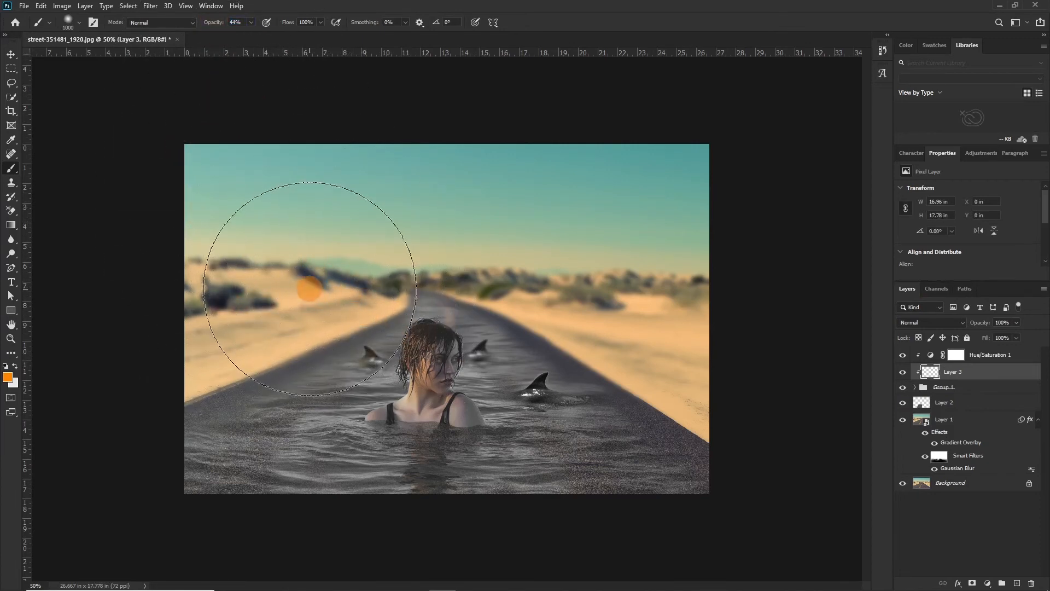
- Move Layer 3 above the Hue/Saturation 1 layer, unclipped, and add an orange dab at the road's horizon
drag(953, 371, 949, 350)
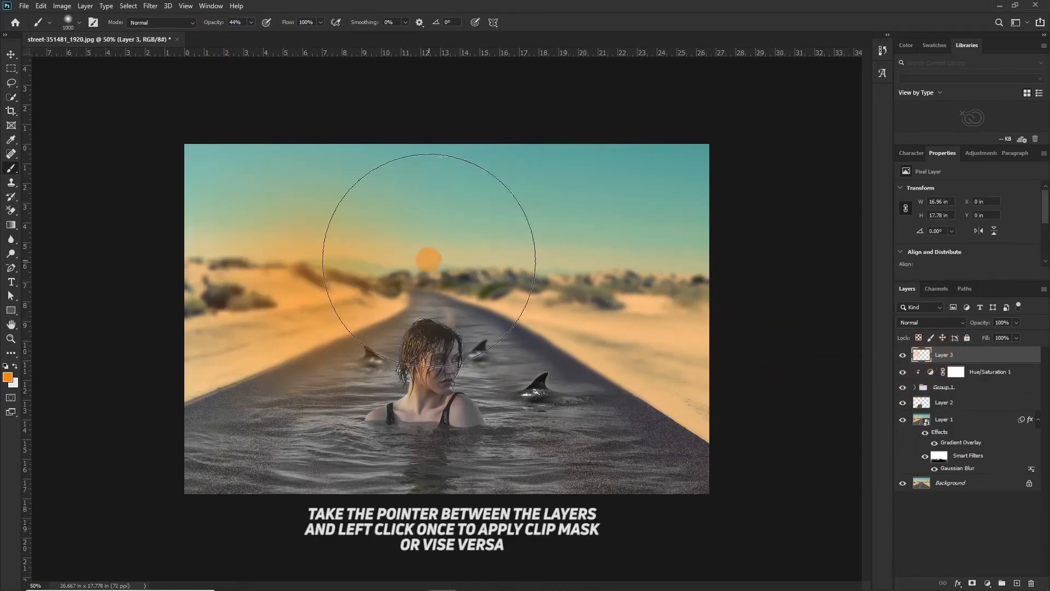
click(429, 253)
key(v)
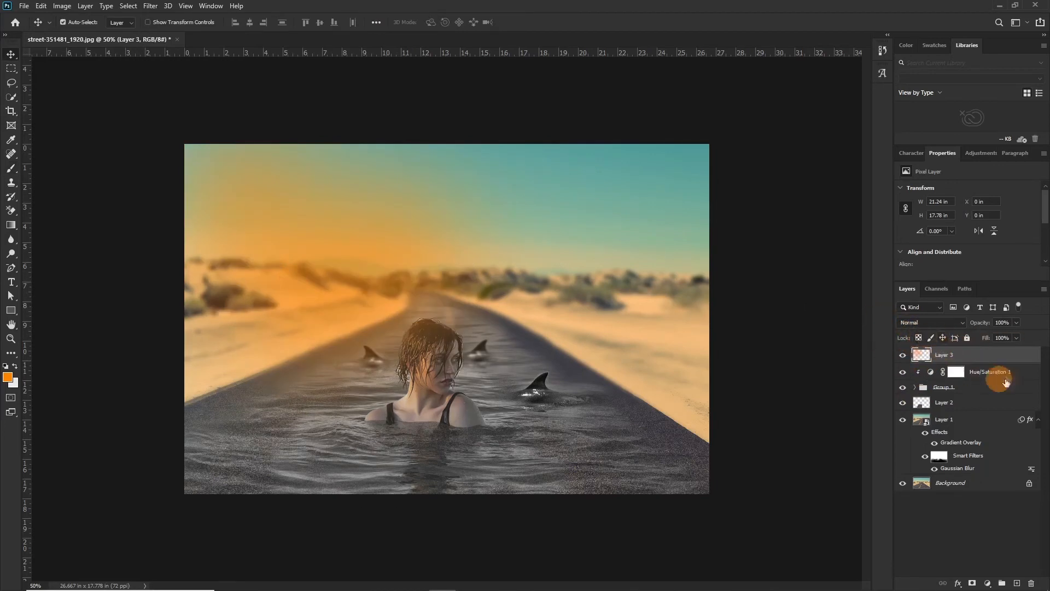
- Set Layer 3's blend mode to Screen and enlarge its glow beyond all canvas edges to about 38.26 x 28.07 in
click(911, 323)
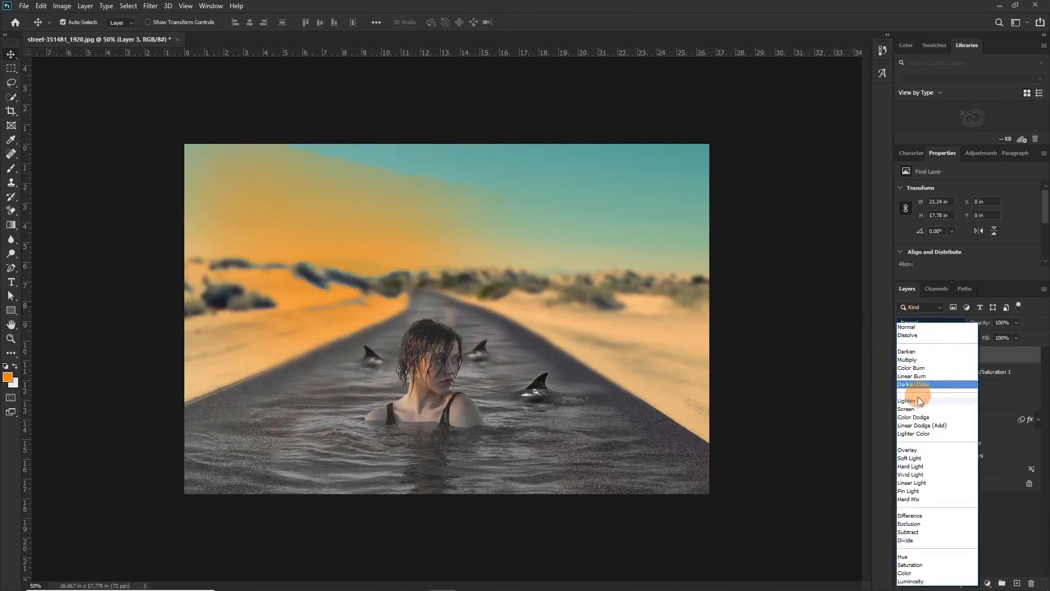
click(909, 410)
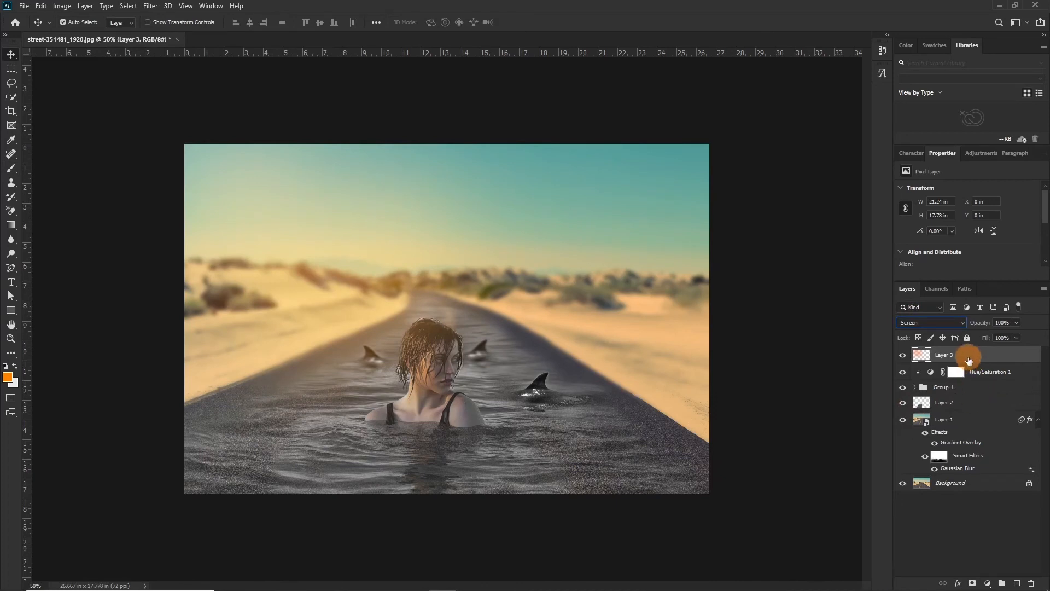
key(ctrl+t)
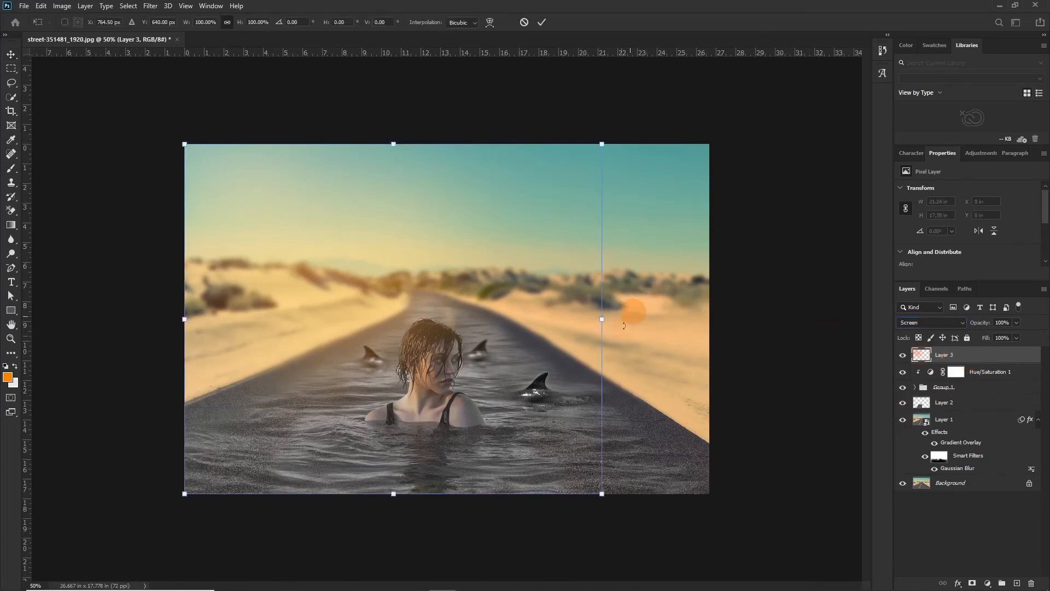
key(ctrl+minus)
key(ctrl+minus)
drag(313, 229, 226, 111)
drag(434, 287, 492, 333)
drag(576, 190, 633, 141)
drag(444, 140, 446, 173)
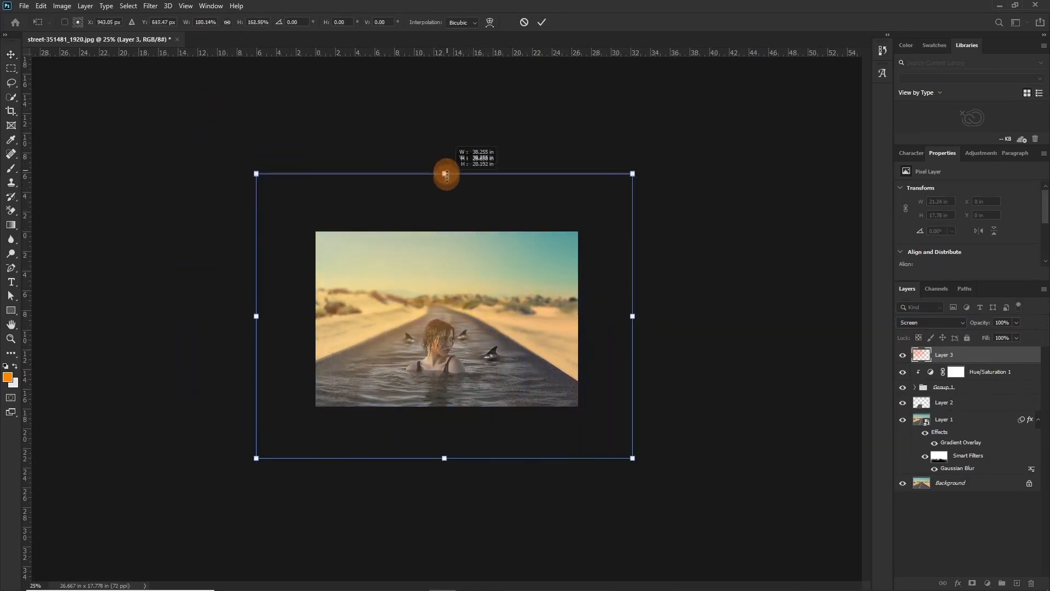
double_click(483, 244)
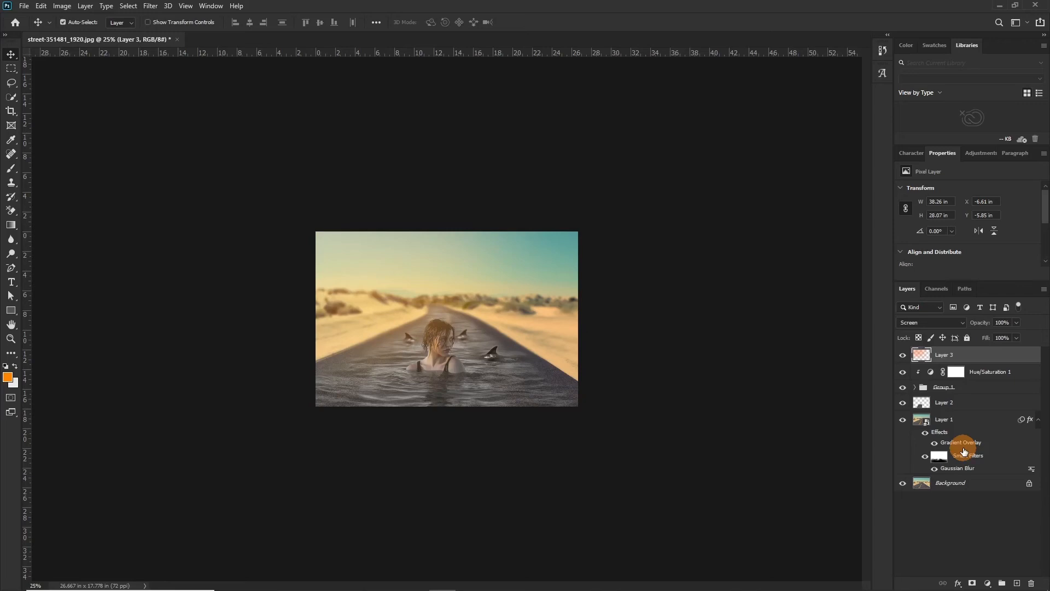
- Add a Selective Color adjustment layer above Layer 3
key(ctrl+plus)
key(ctrl+plus)
key(ctrl+plus)
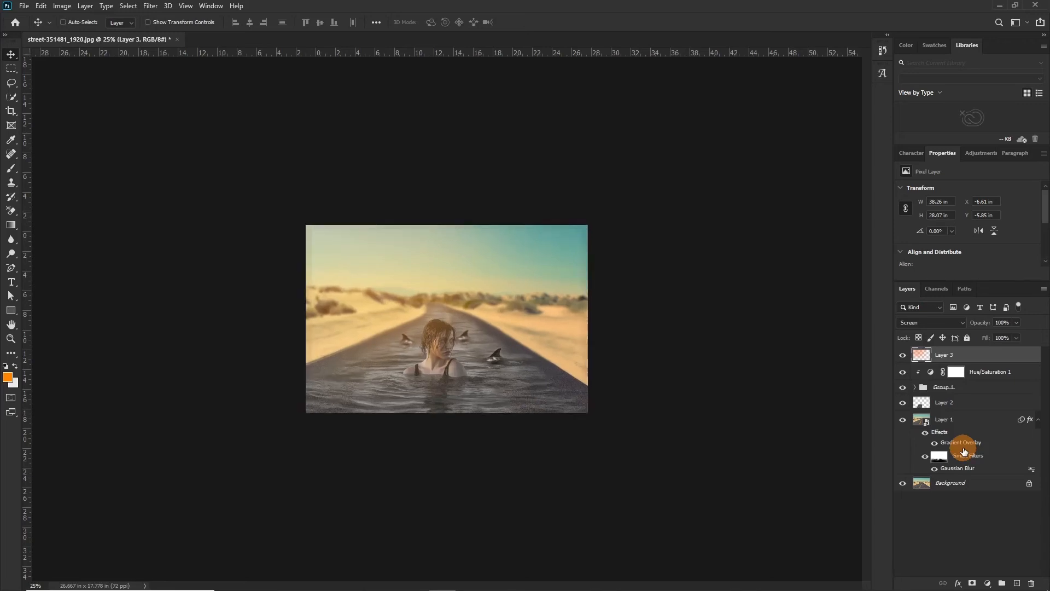
key(ctrl+minus)
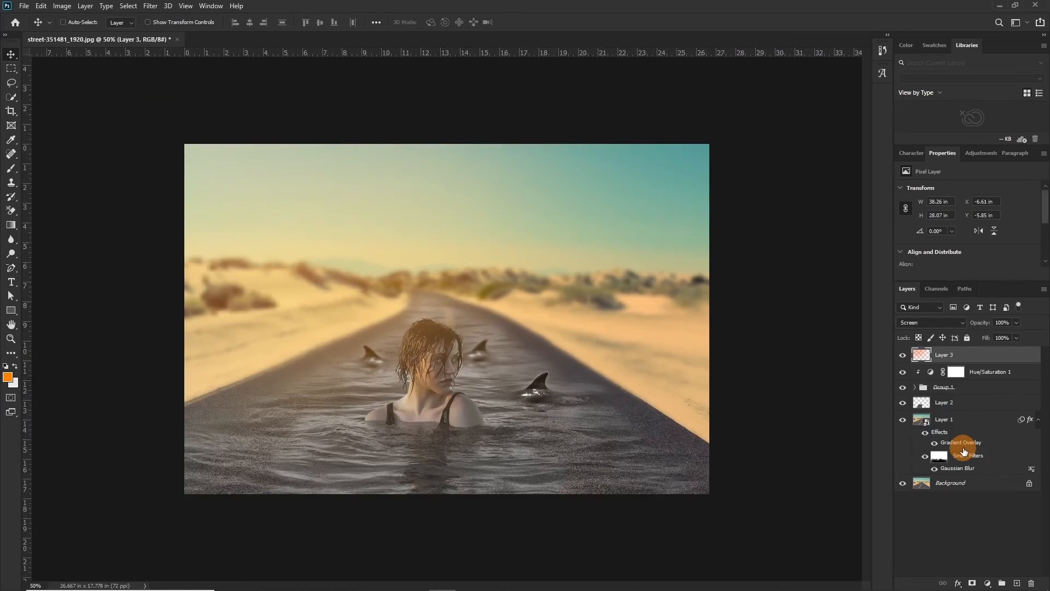
key(ctrl+plus)
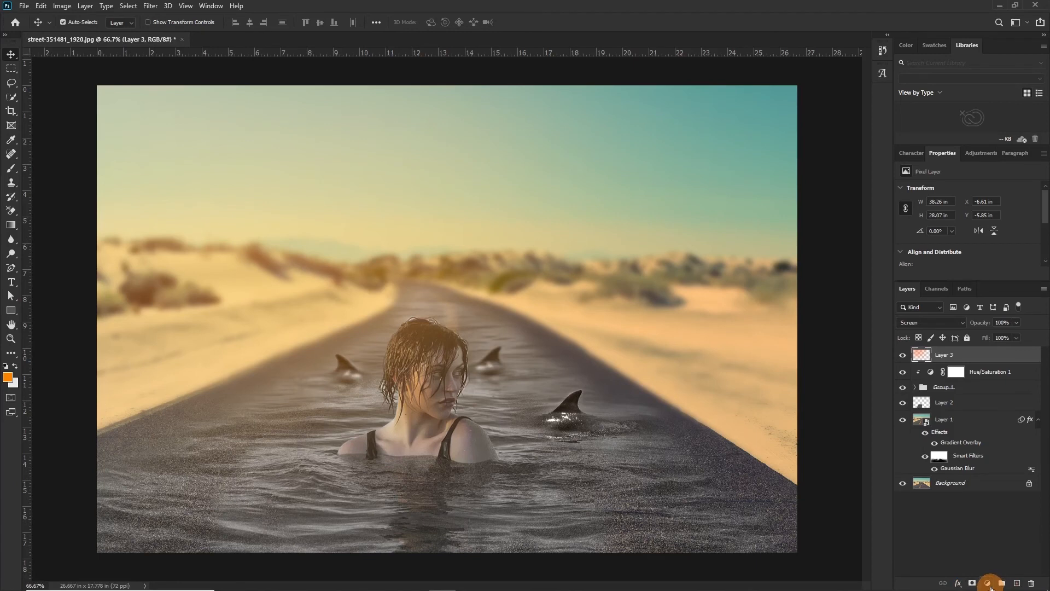
click(989, 584)
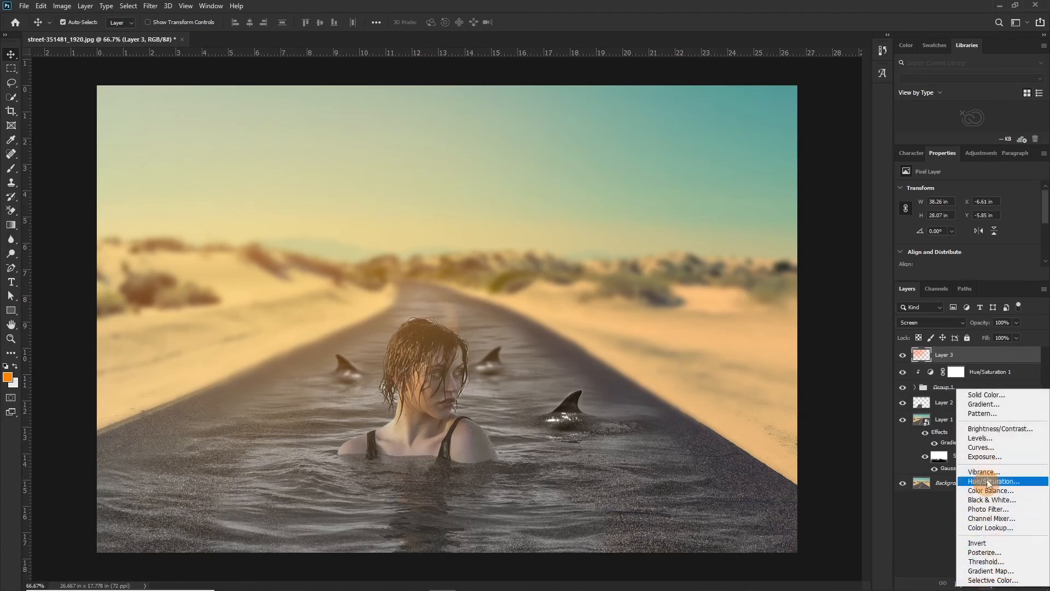
click(990, 581)
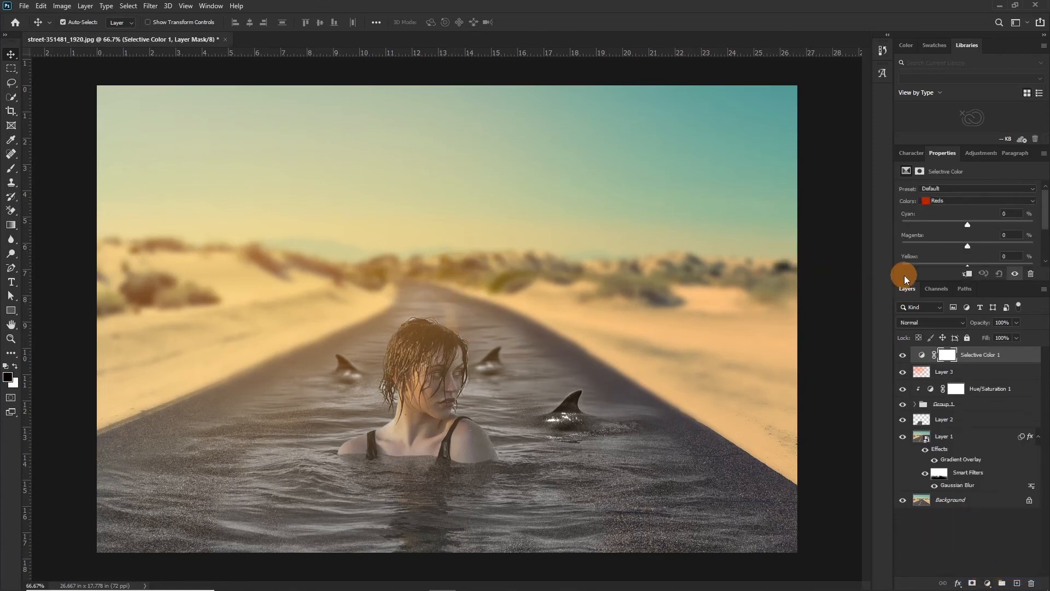
- Set the Selective Color Neutrals to Cyan -7% and Yellow 5%
click(982, 202)
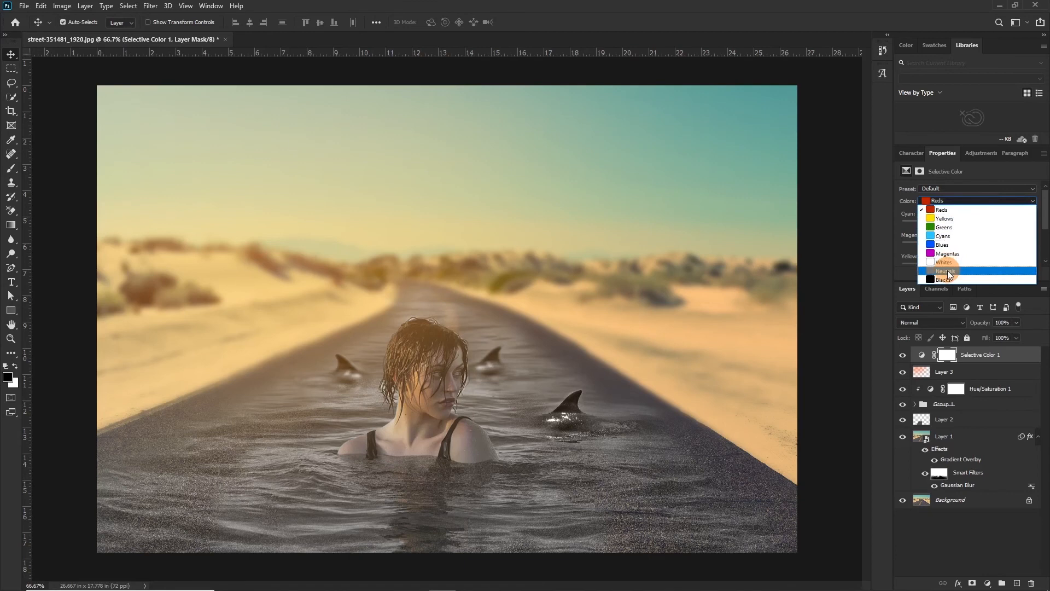
click(948, 272)
click(1012, 213)
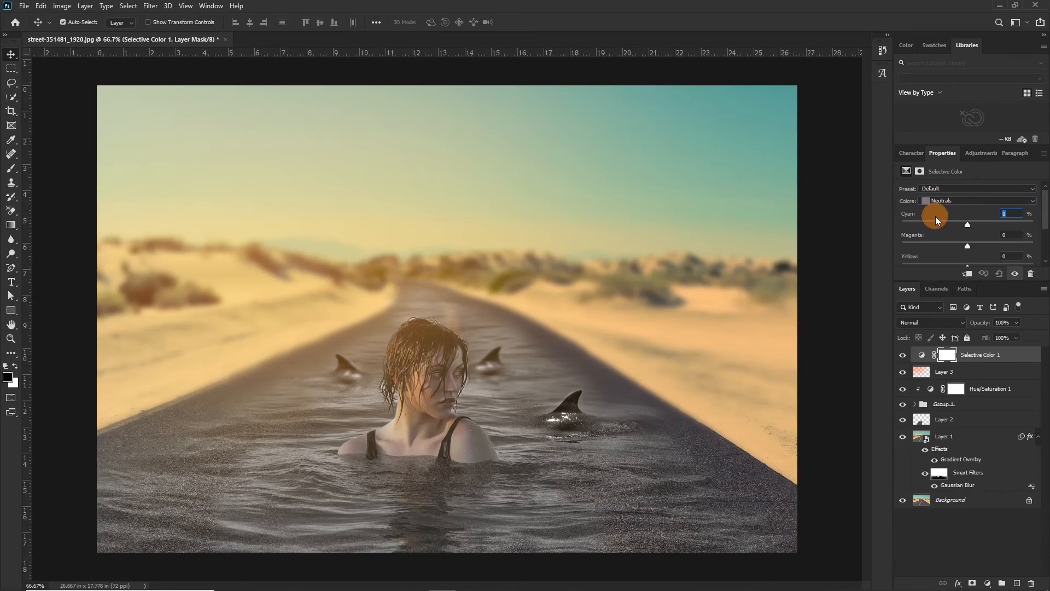
text(-7)
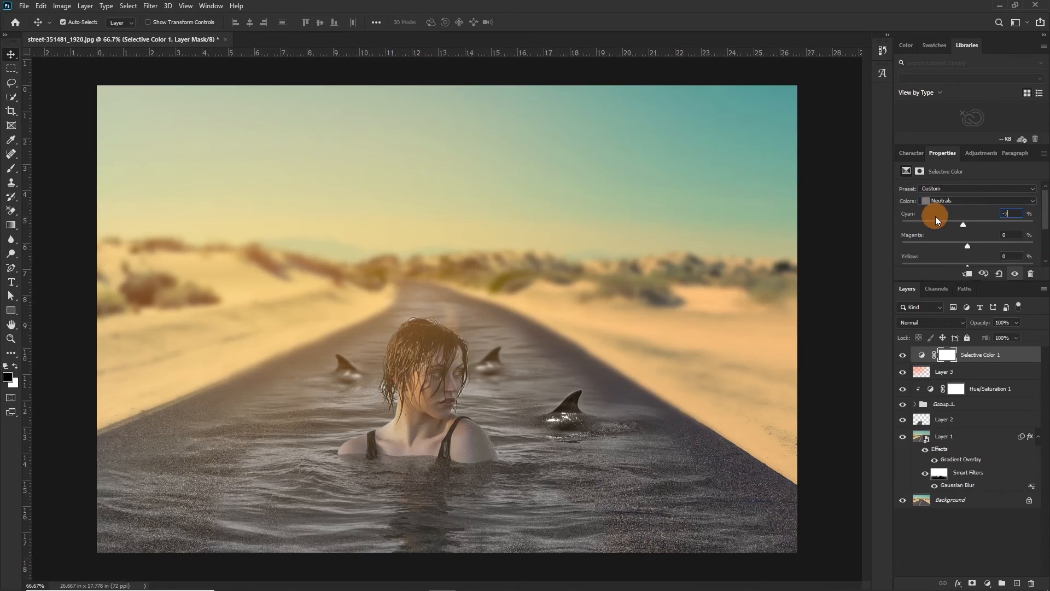
click(1016, 257)
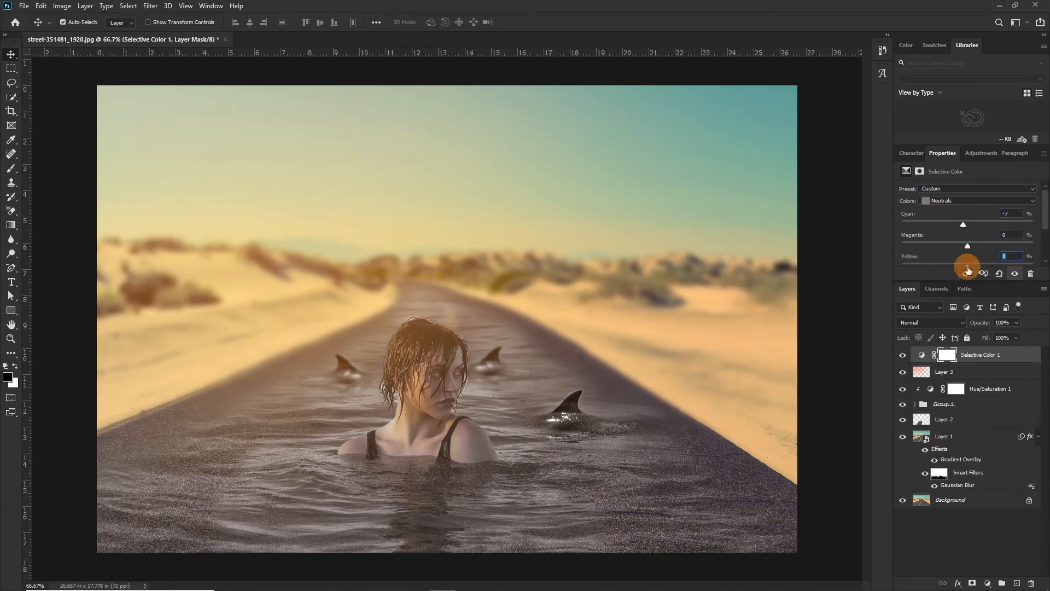
text(5)
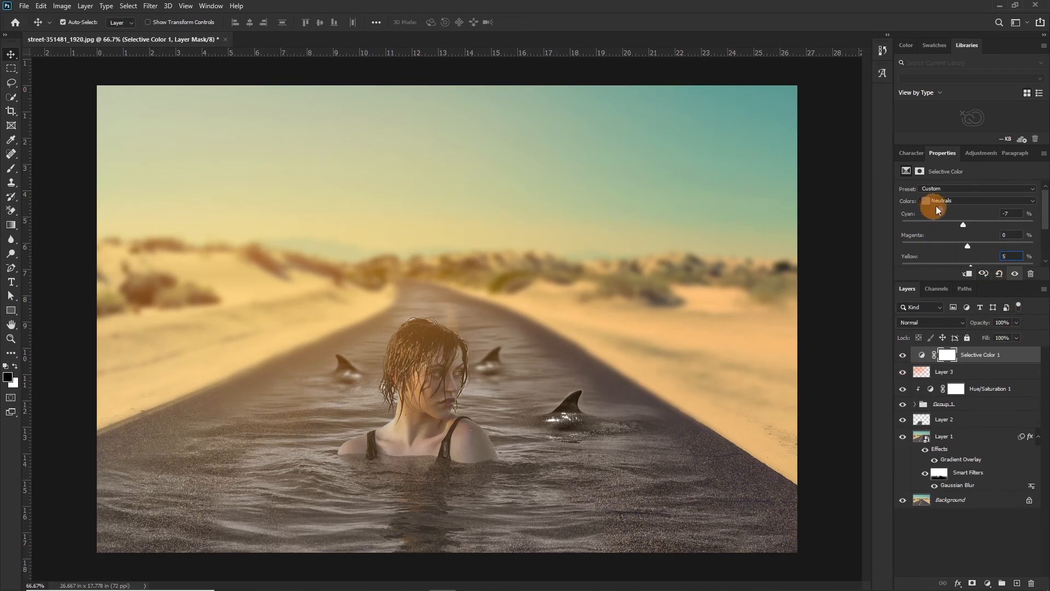
- Set Yellow to -3% for the Blacks in the Selective Color adjustment
click(937, 205)
click(937, 277)
click(1007, 255)
key(ctrl+minus)
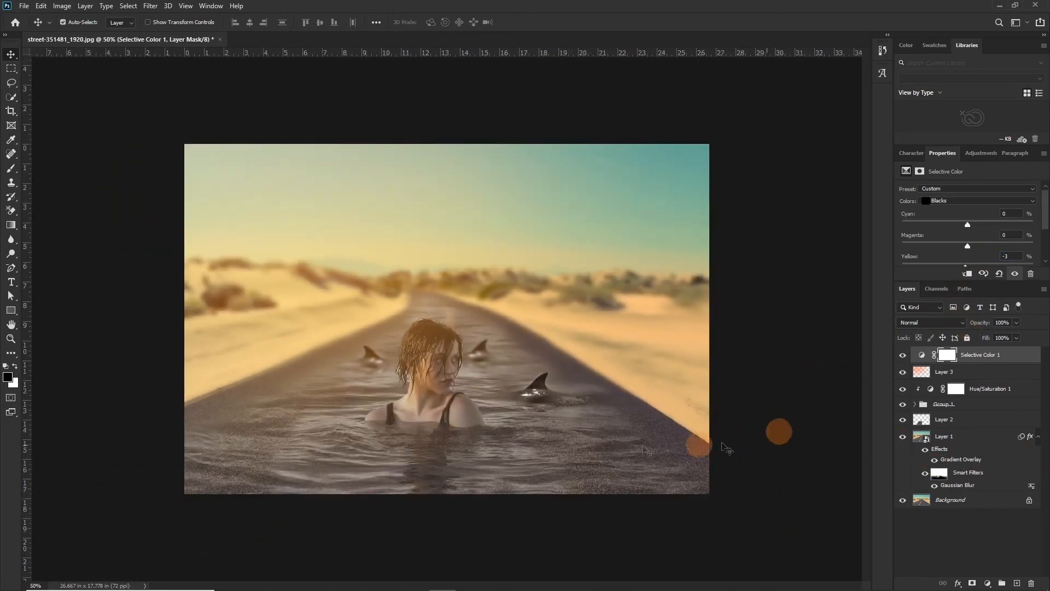
- Hide and show Layer 3 to compare its effect, and shift its orange glow slightly up and left with Free Transform
click(903, 374)
click(902, 375)
click(973, 376)
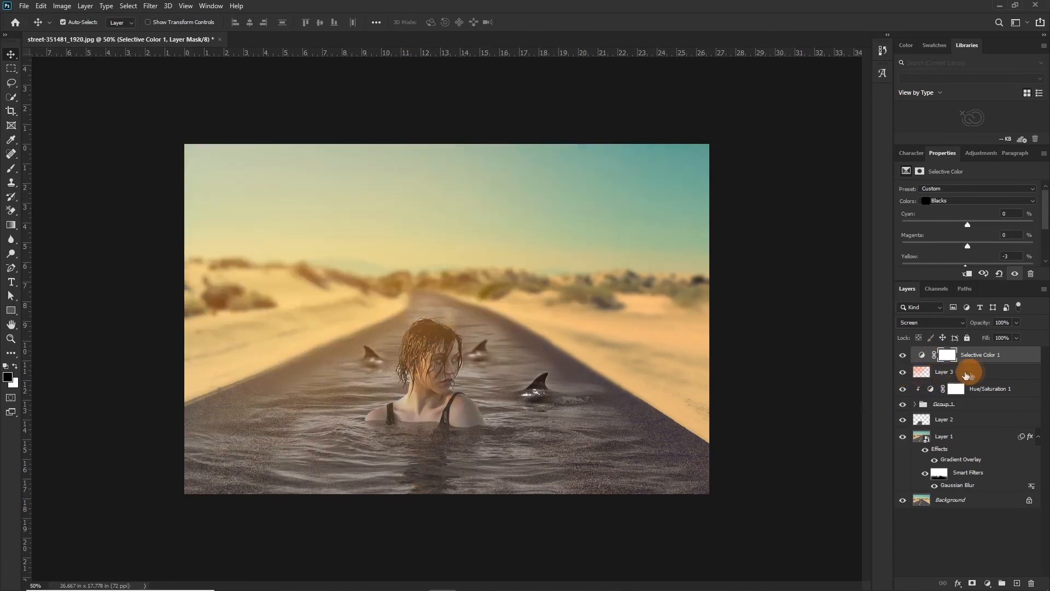
drag(978, 327, 999, 331)
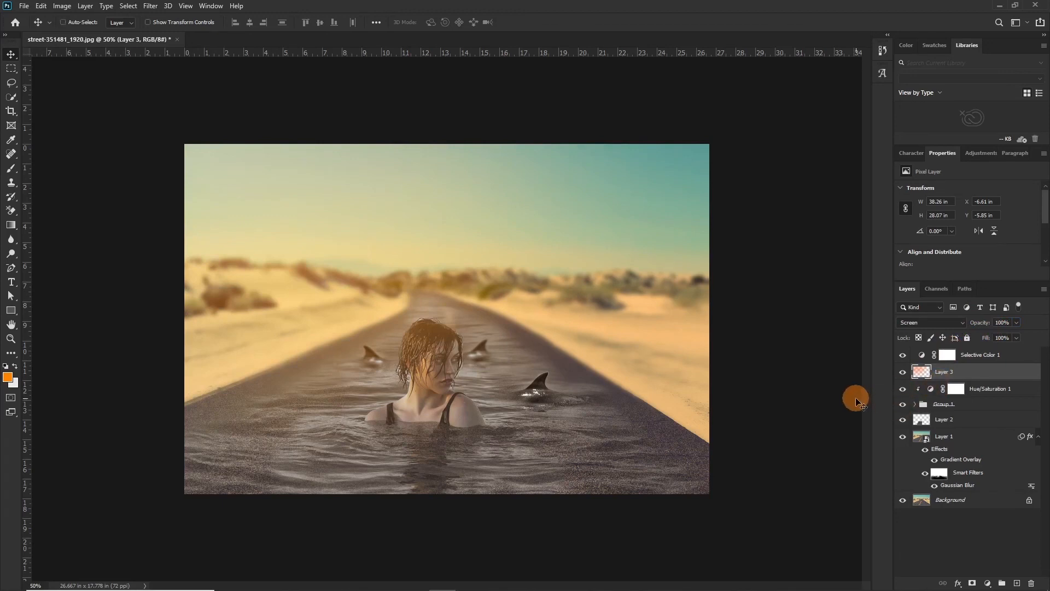
key(ctrl+t)
key(ctrl+minus)
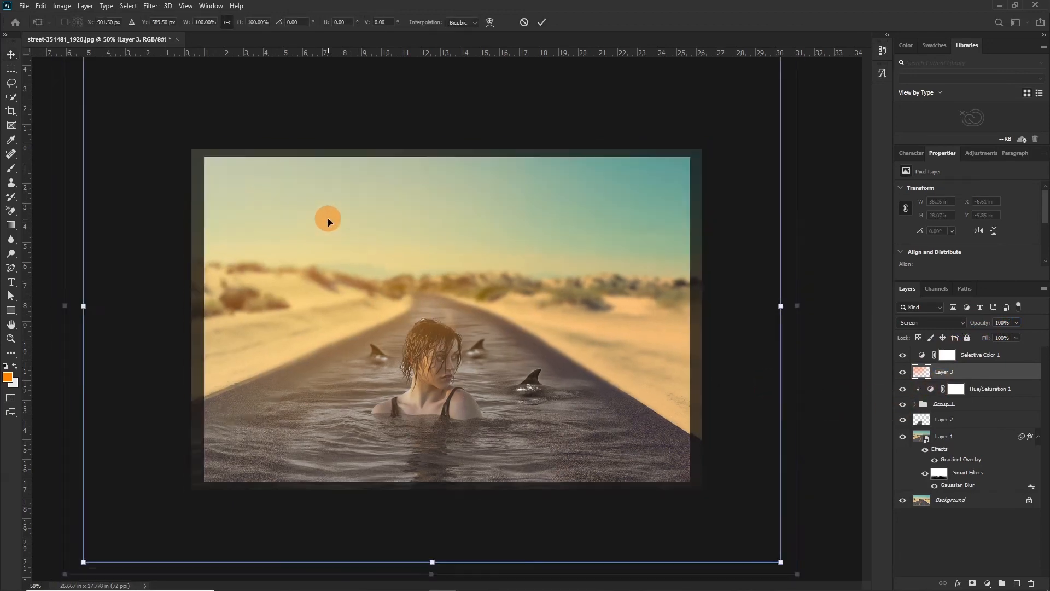
drag(446, 290, 434, 270)
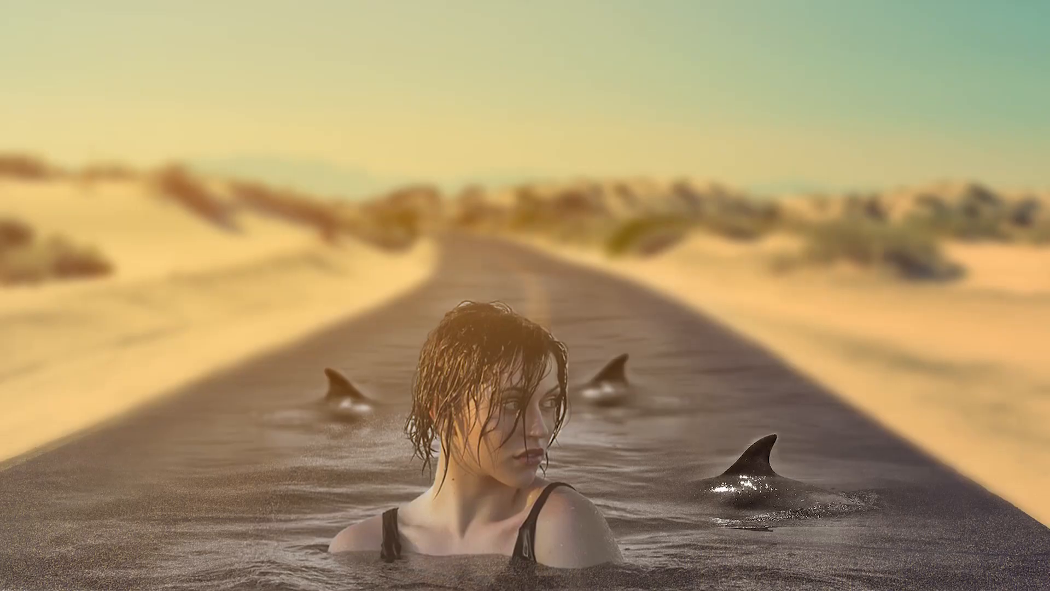